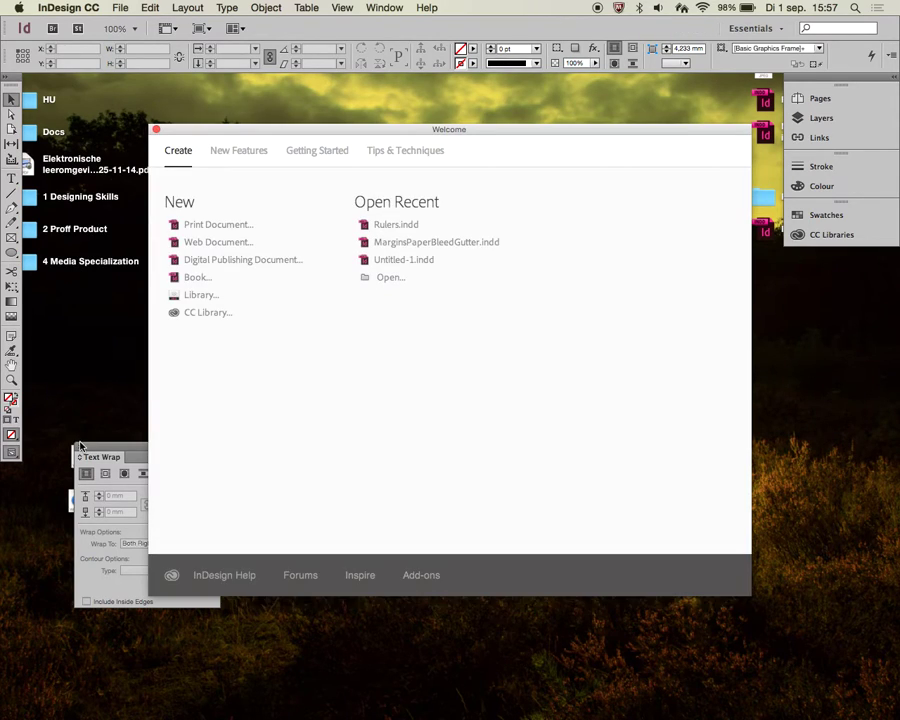
Close the floating Text Wrap panel so only the Welcome screen remains
left_click(80, 445)
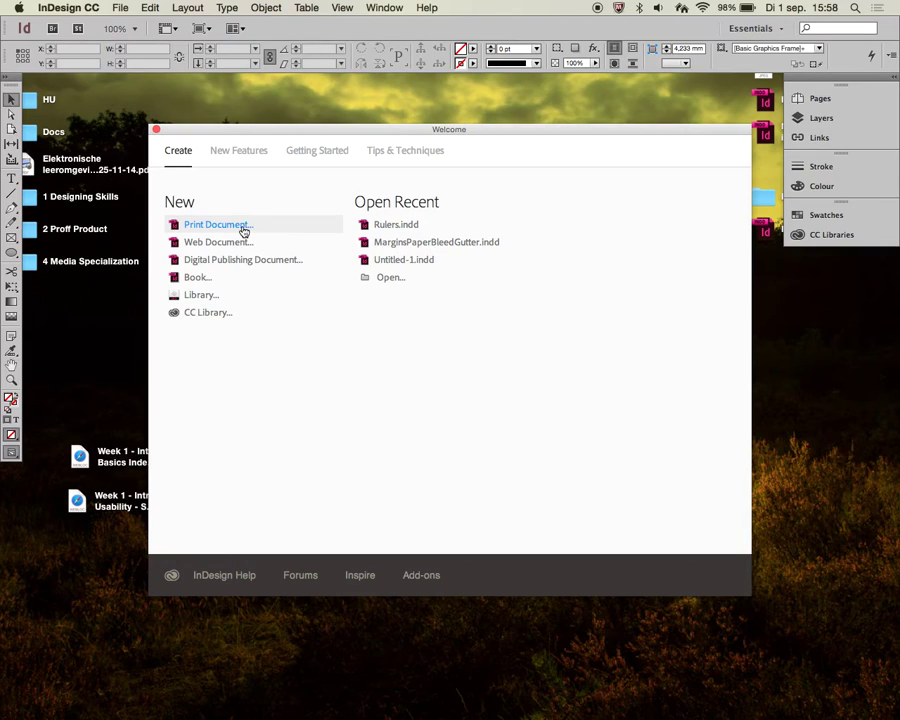
Start a new print document and set Number of Pages to 4
left_click(243, 231)
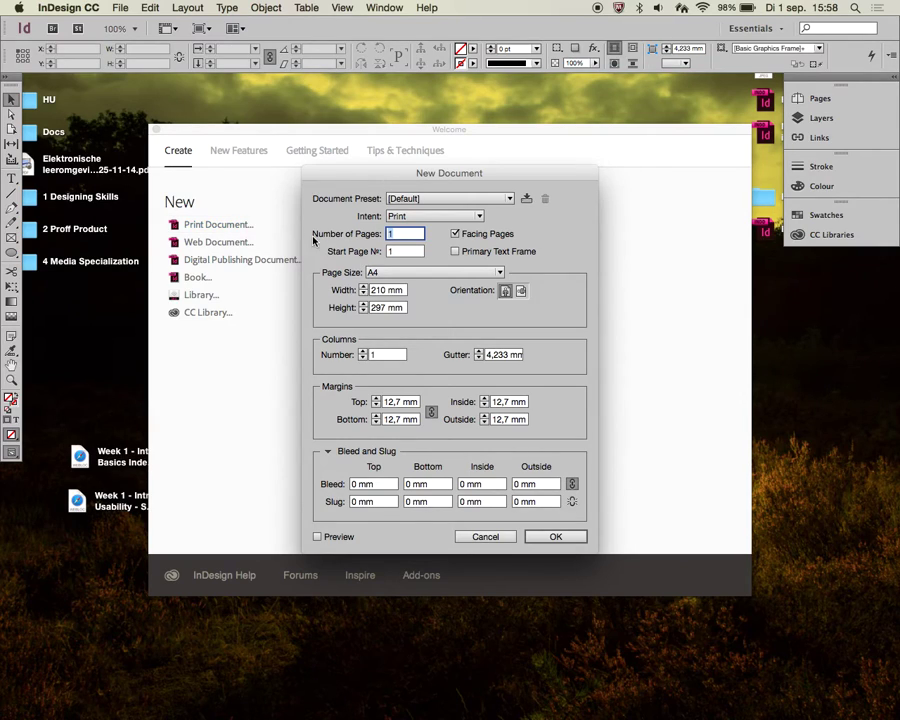
left_click(406, 235)
type("4")
Raise the column count in the New Document dialog to 2
left_click(363, 351)
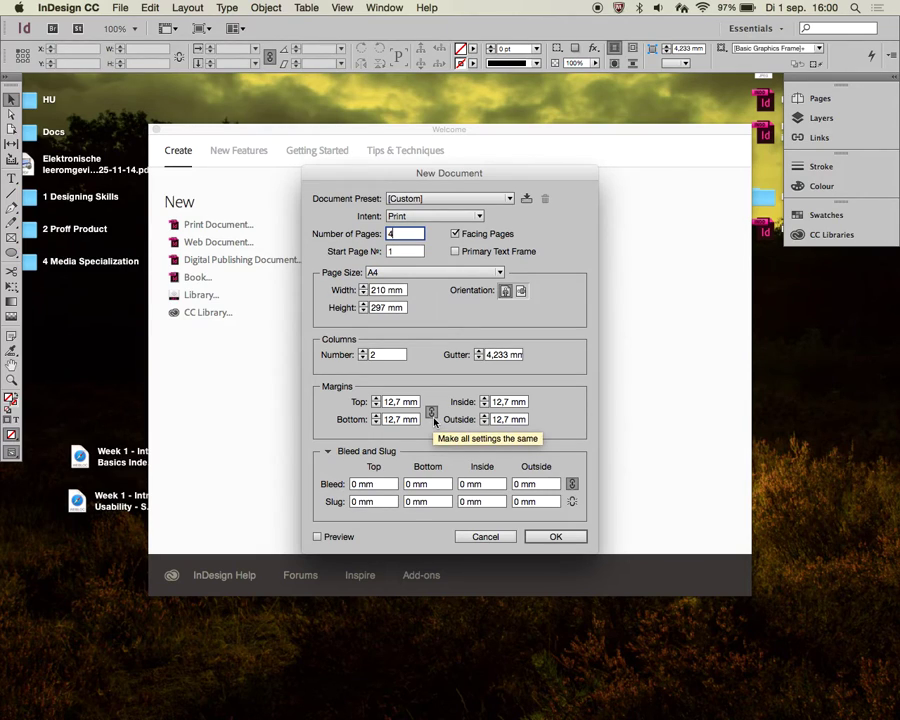
Unlink the margins and set top 14 mm, bottom 15 mm, outside 7 mm, inside 12,7 mm
left_click(432, 415)
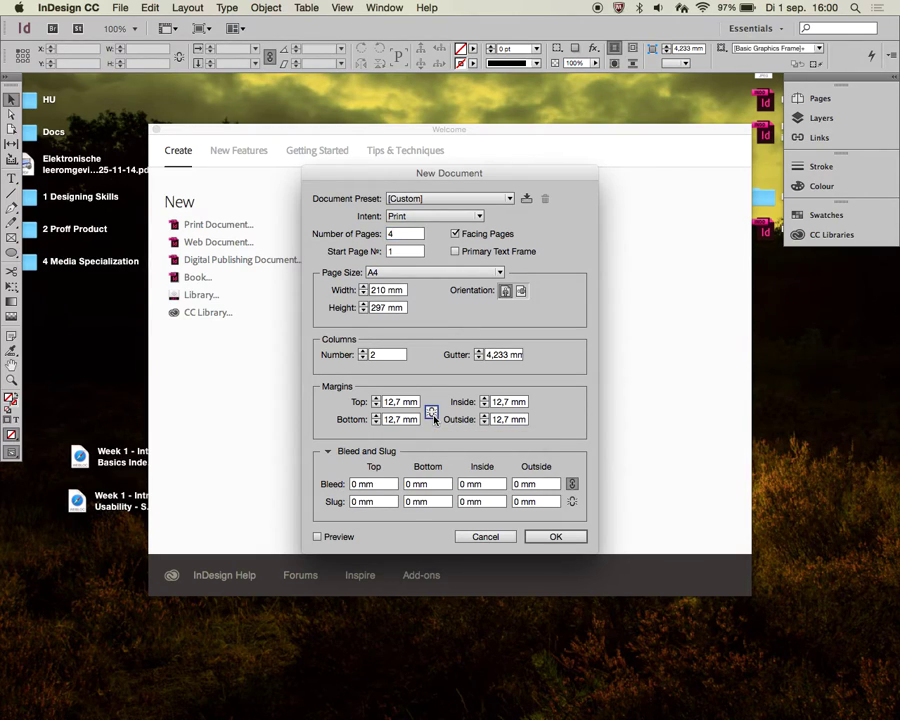
double_click(405, 401)
type("14")
left_click(377, 417)
left_click(377, 417)
left_click(377, 417)
left_click(484, 423)
left_click(484, 423)
left_click(484, 423)
left_click(484, 423)
left_click(485, 423)
left_click(485, 423)
Set the bleed to 5 mm on all four sides
key("Tab")
type("5 mm")
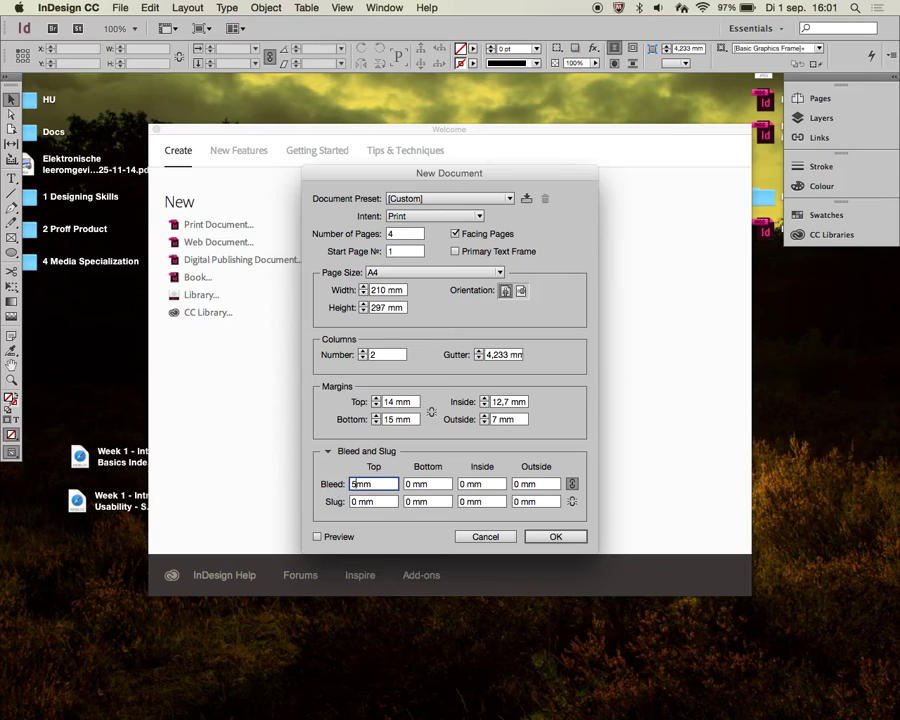
key("Tab")
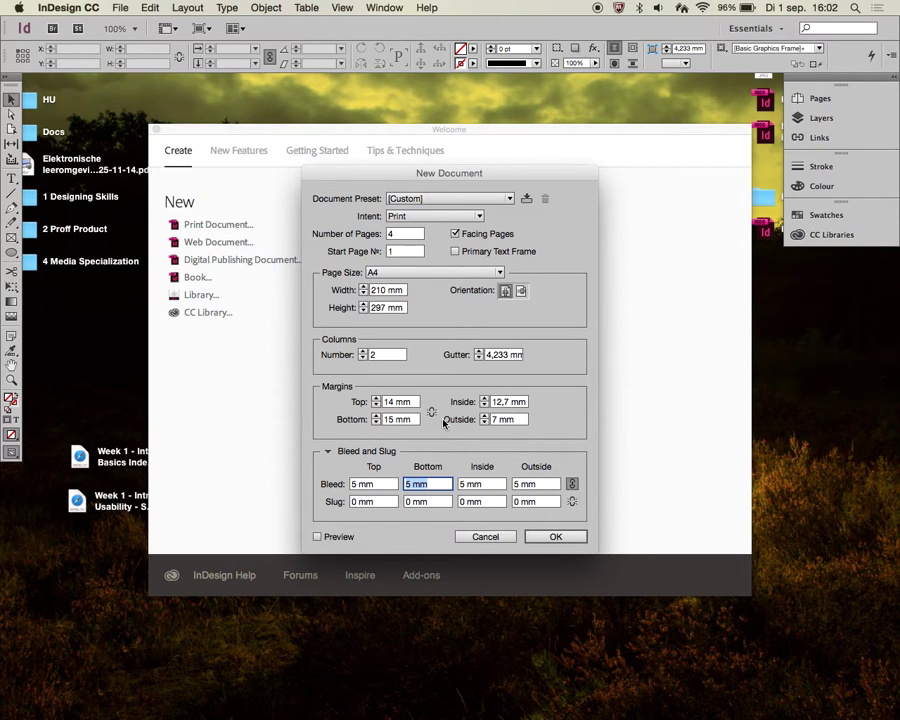
Create the document, review its two-column spreads zoomed out to 75%, and show the Pages panel
left_click(556, 536)
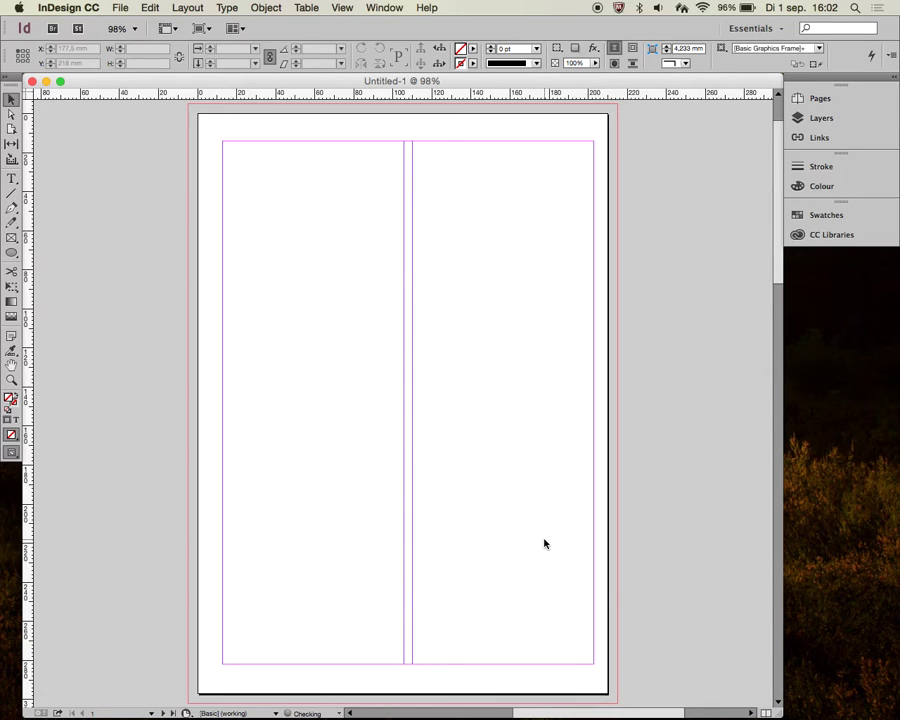
scroll(544, 543, "down", 8)
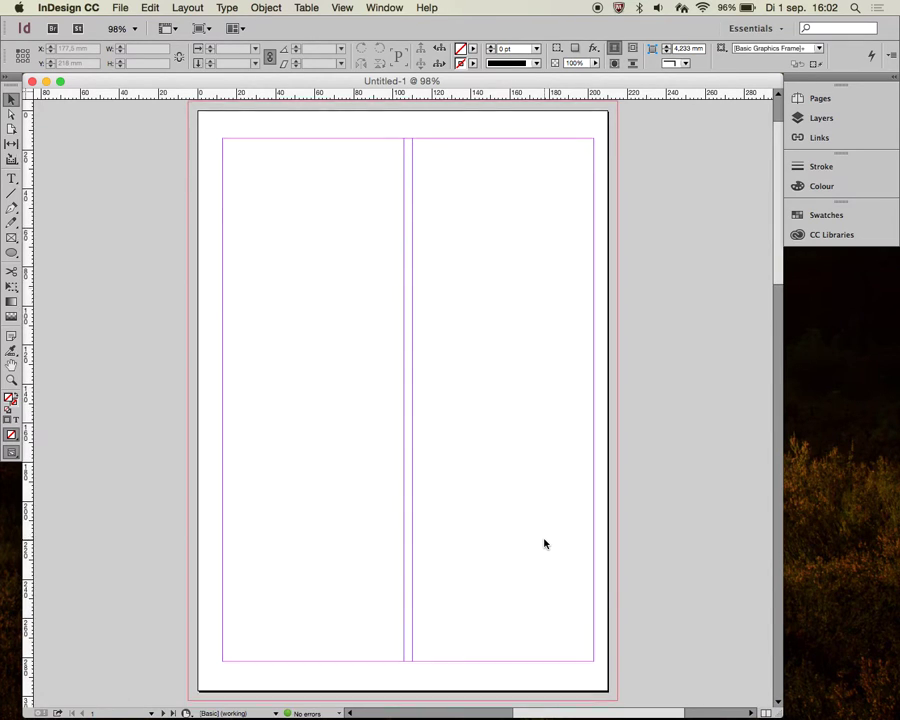
scroll(544, 543, "down", 5)
scroll(544, 543, "left", 2)
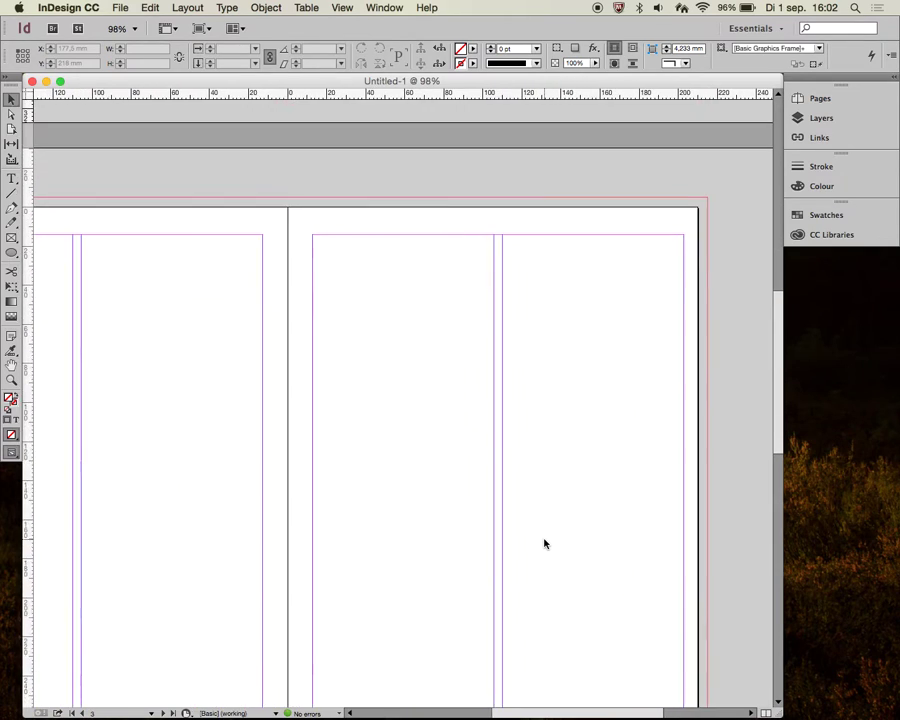
key("super+minus")
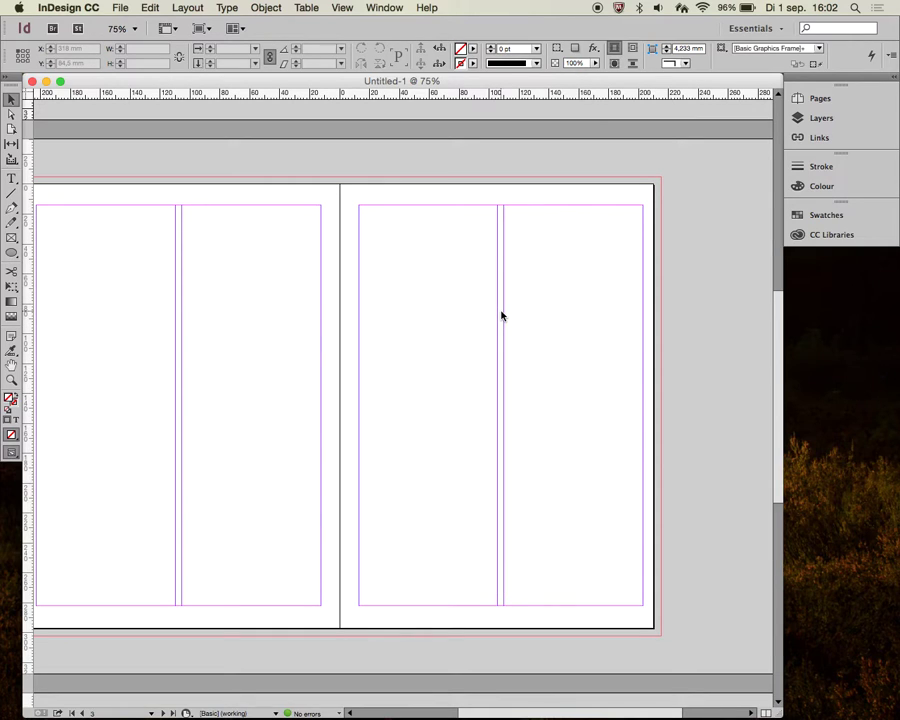
scroll(502, 316, "down", 5)
scroll(502, 316, "left", 2)
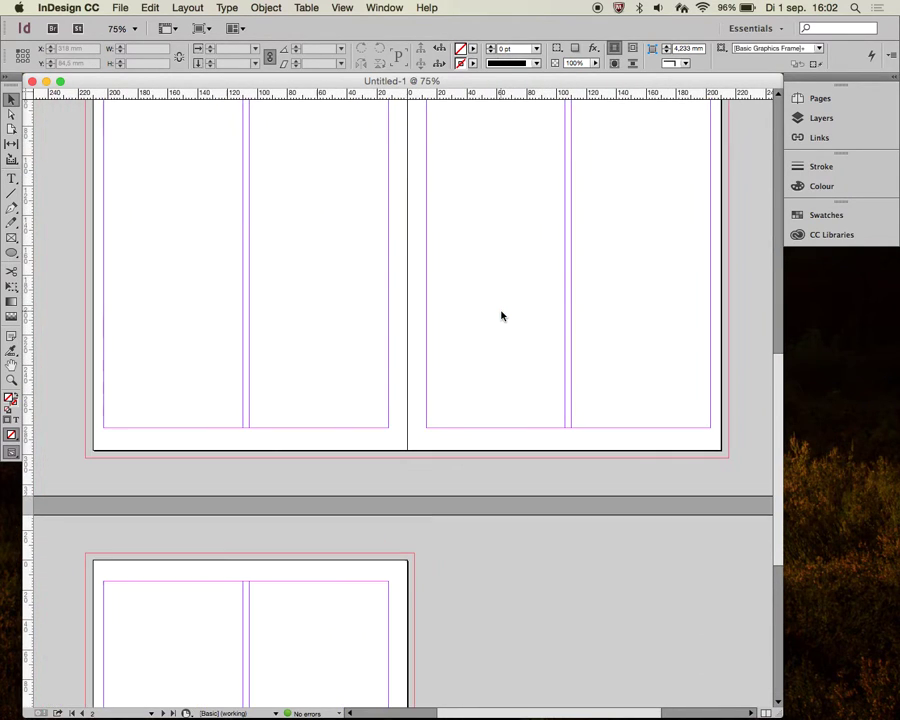
scroll(502, 316, "down", 5)
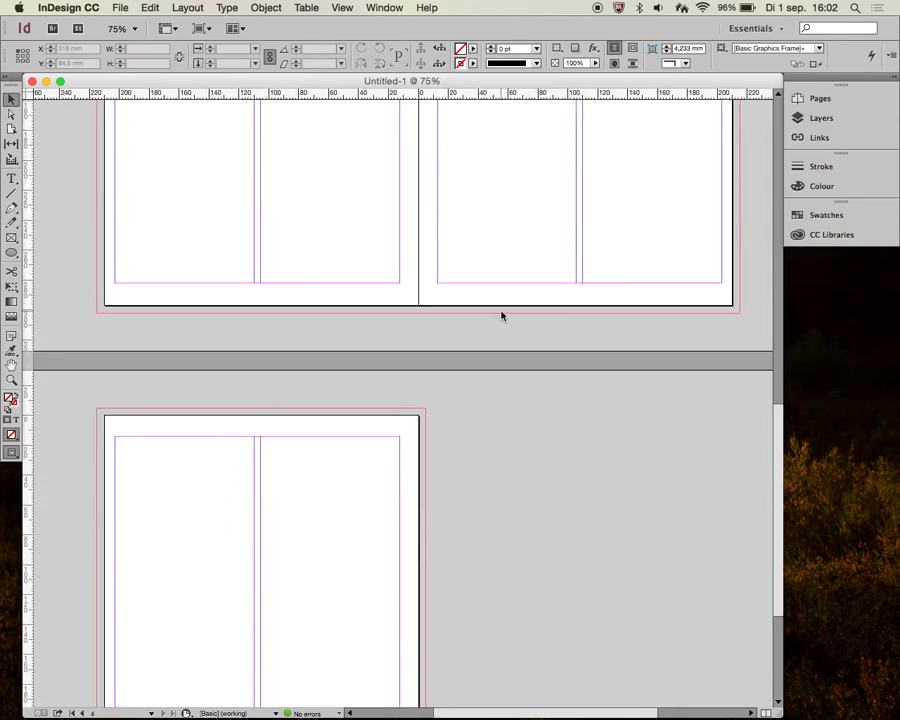
scroll(502, 316, "up", 7)
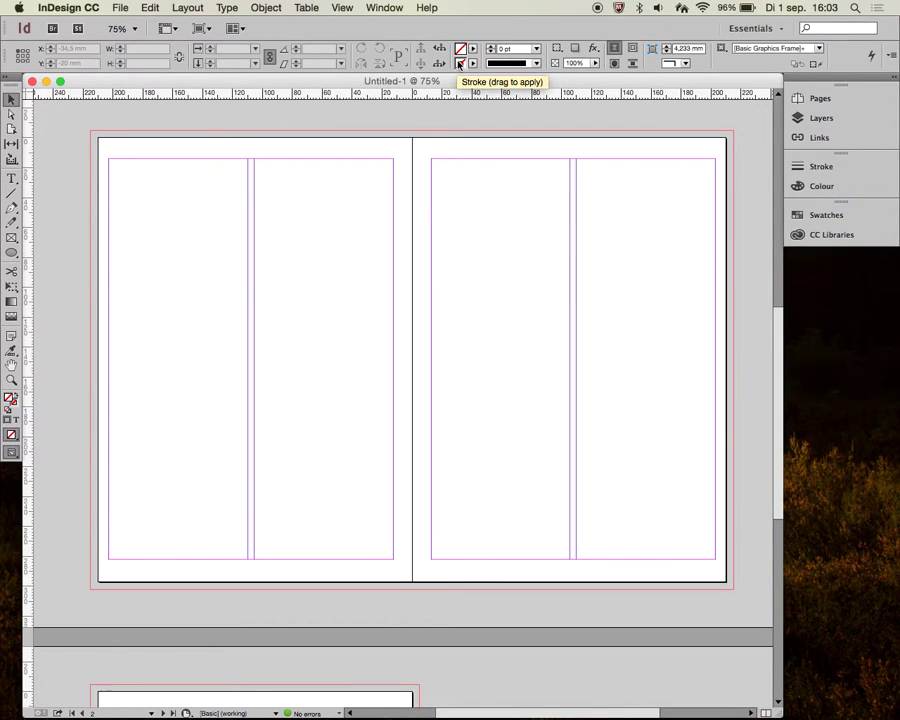
left_click(833, 100)
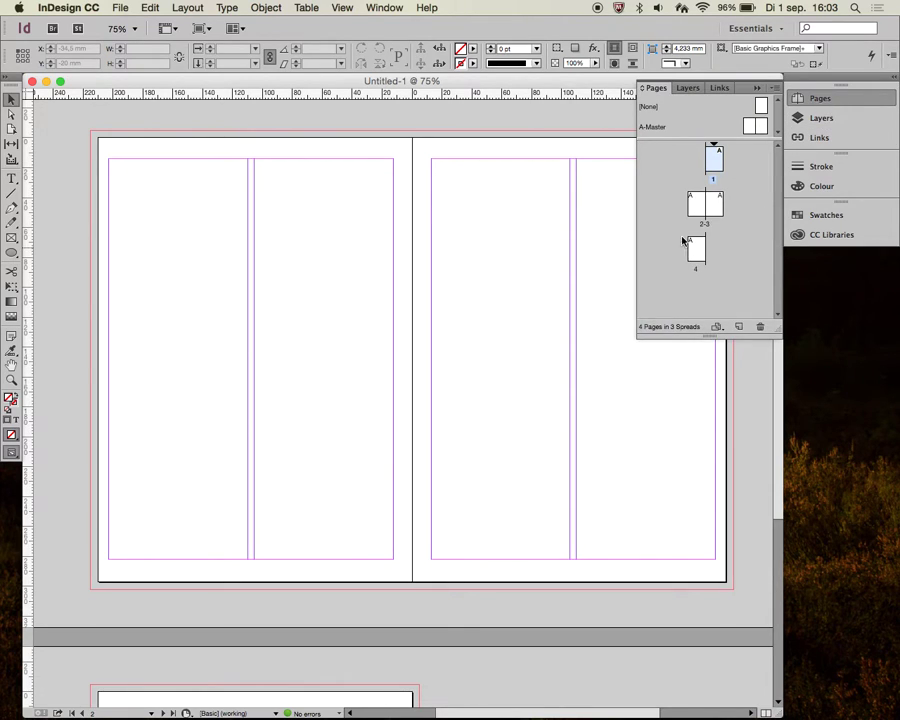
In the Layers panel, add Layer 2 above Layer 1, then collapse the panel
left_click(842, 118)
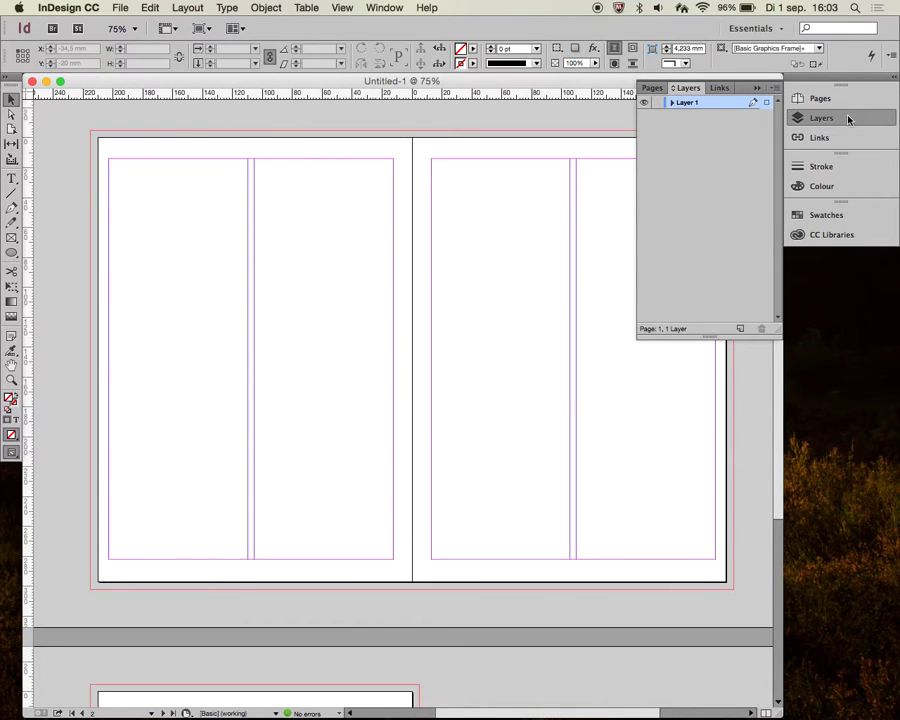
left_click(674, 103)
left_click(740, 329)
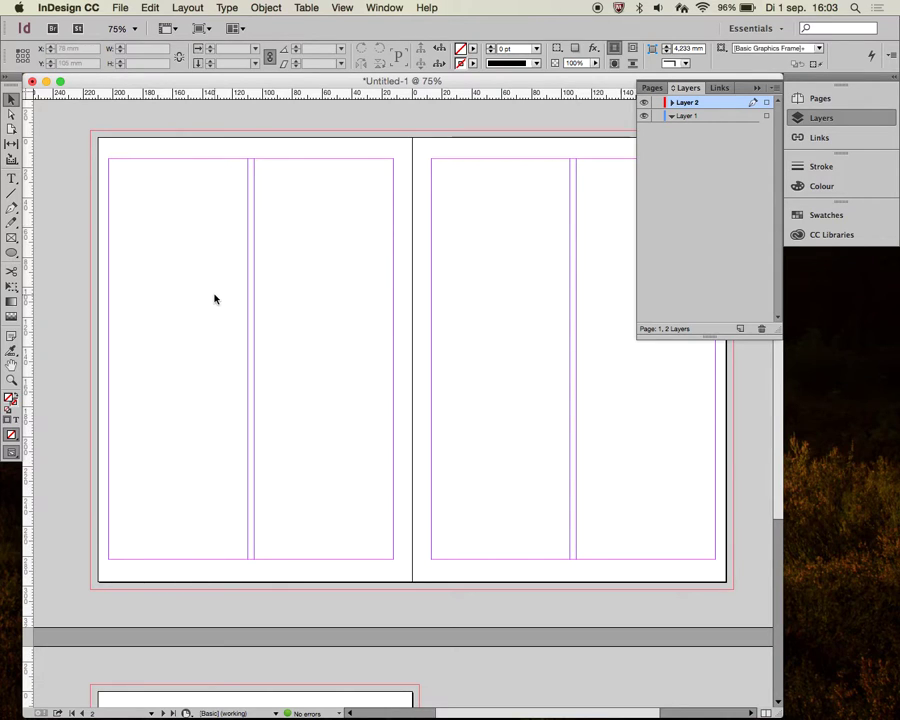
left_click(823, 122)
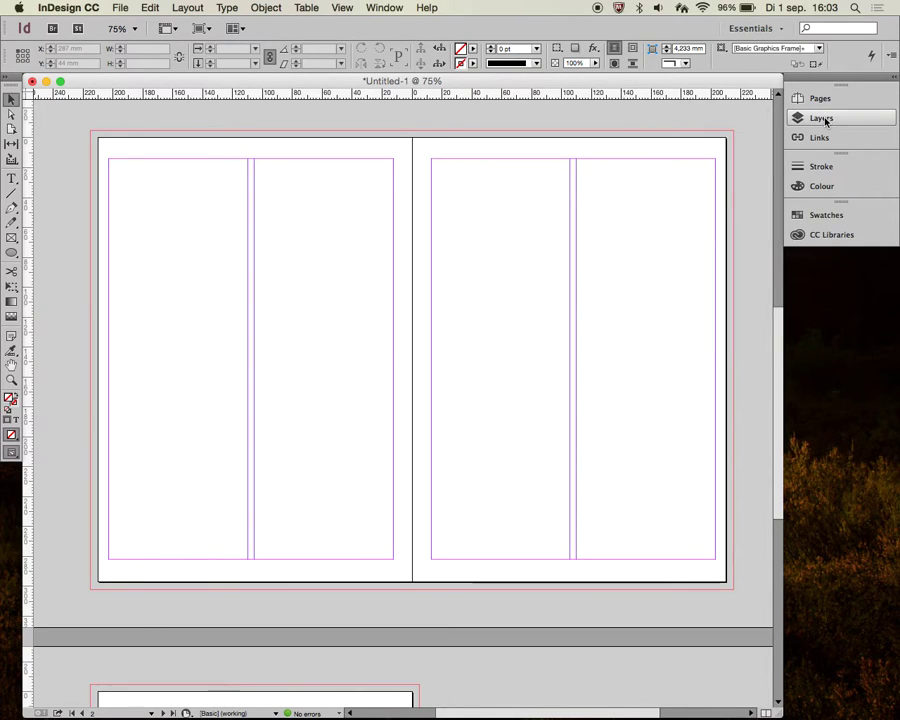
Draw a text frame in the left page's first column and clear its test text
left_click(825, 121)
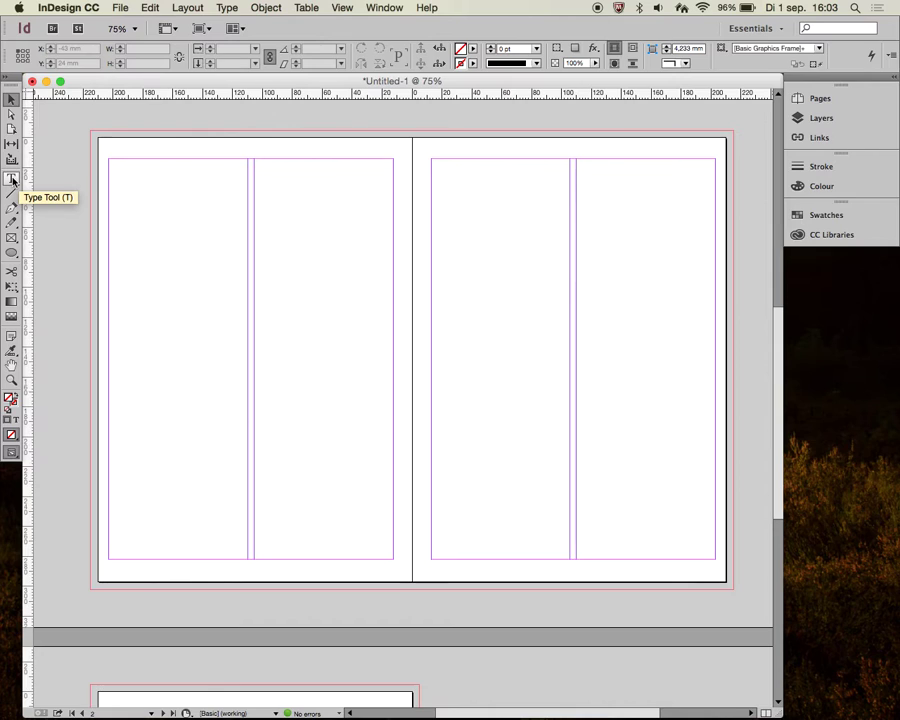
left_click(15, 179)
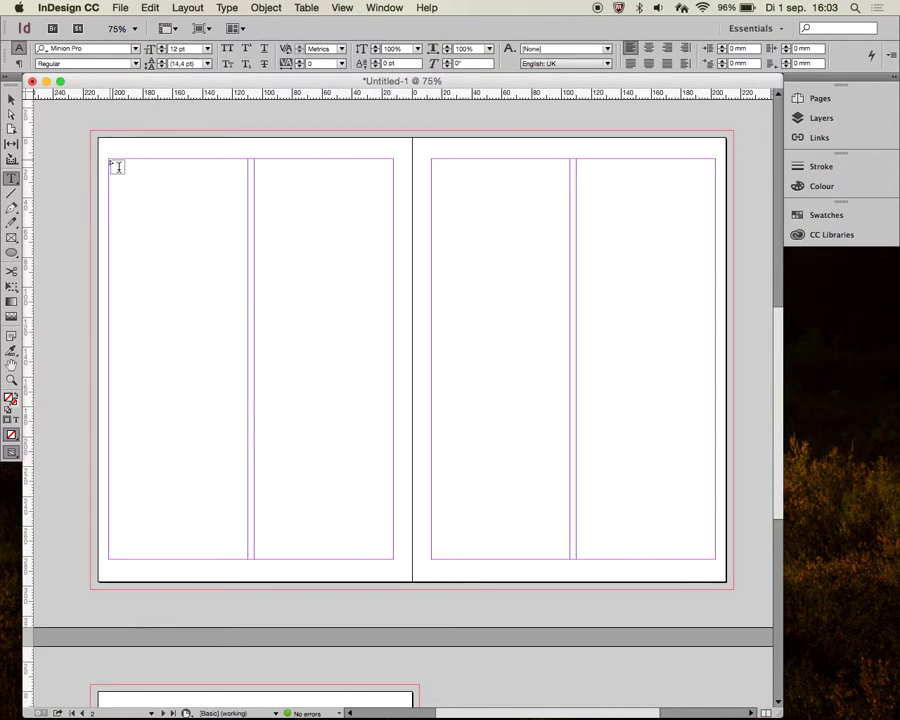
left_click_drag(109, 158, 247, 558)
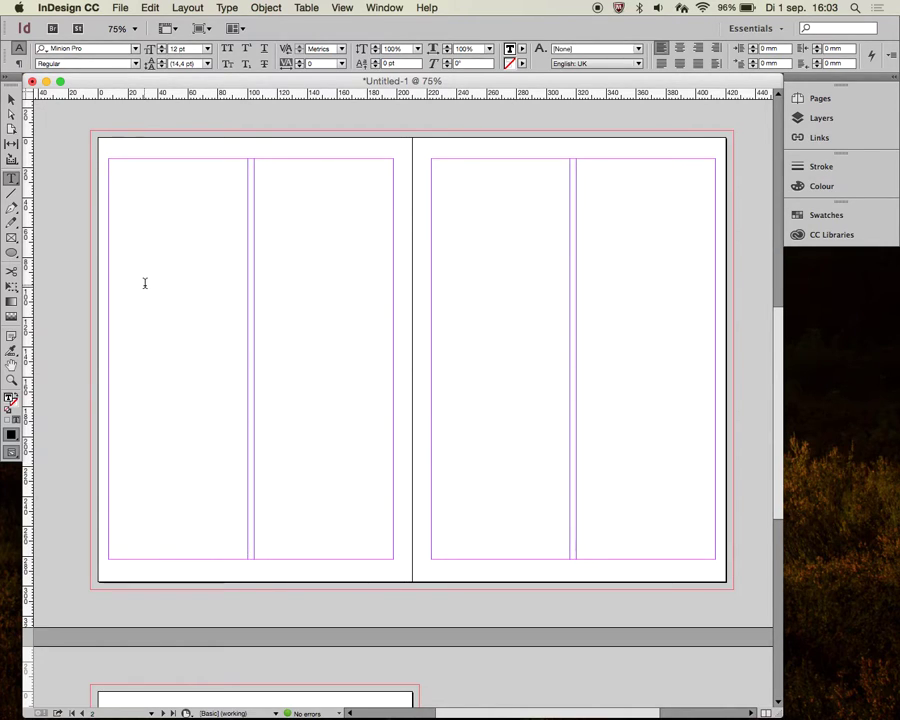
type("hjgdjhsergkhswelkjbfwkhtgrsnkjio")
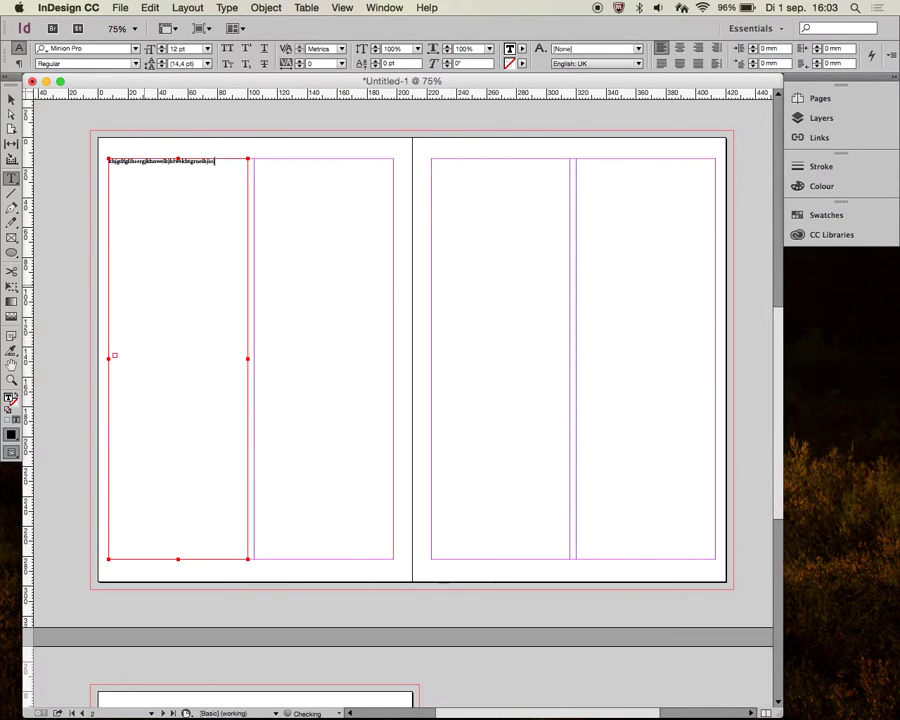
key("super+a")
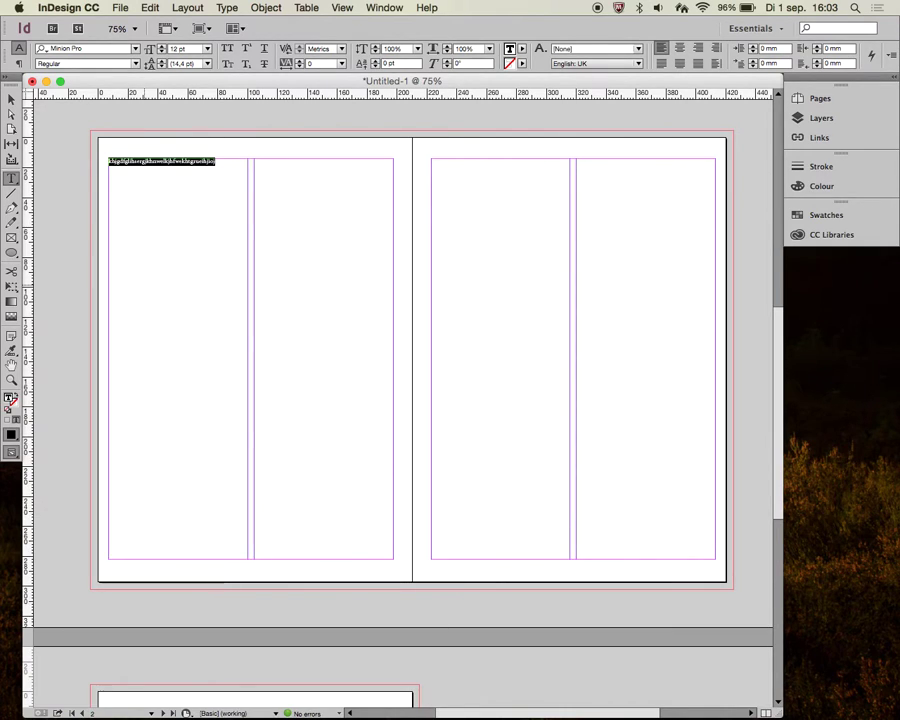
key("BackSpace")
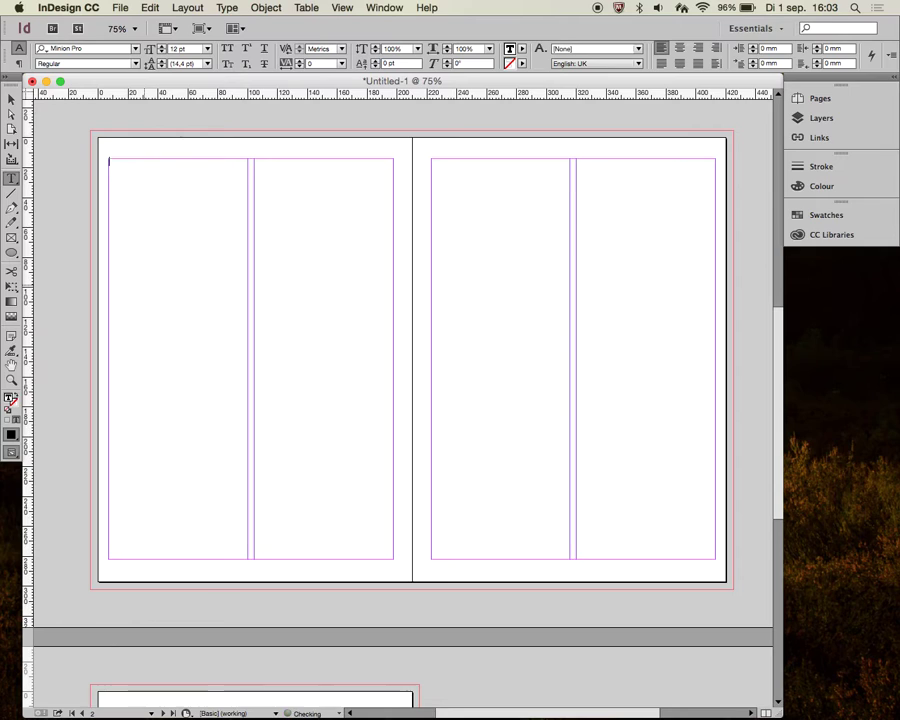
Fill the first-column frame with placeholder text and zoom to 125% to read it
left_click(226, 7)
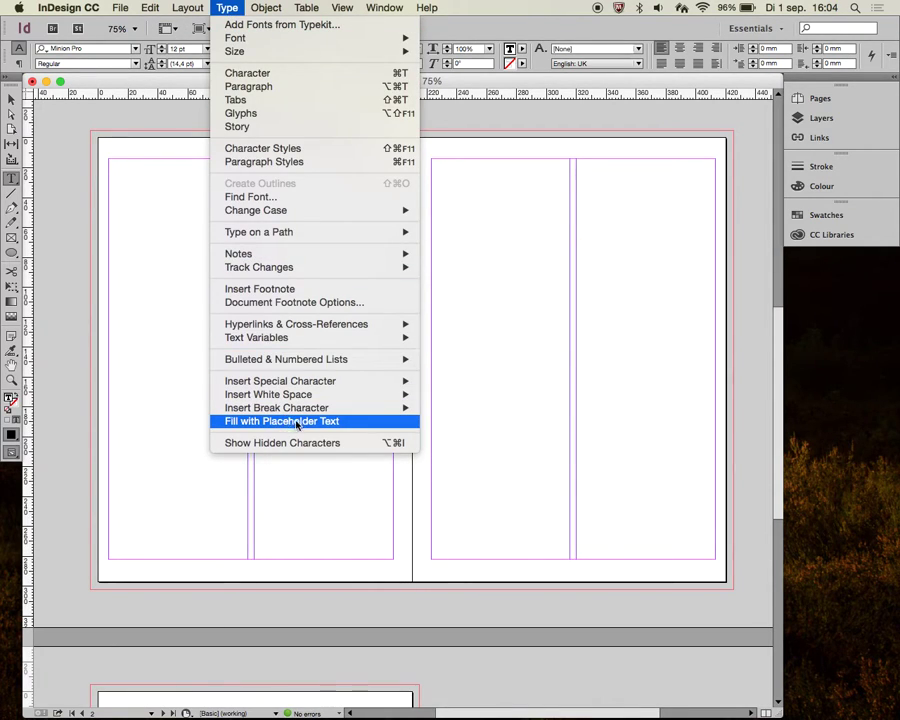
left_click(356, 422)
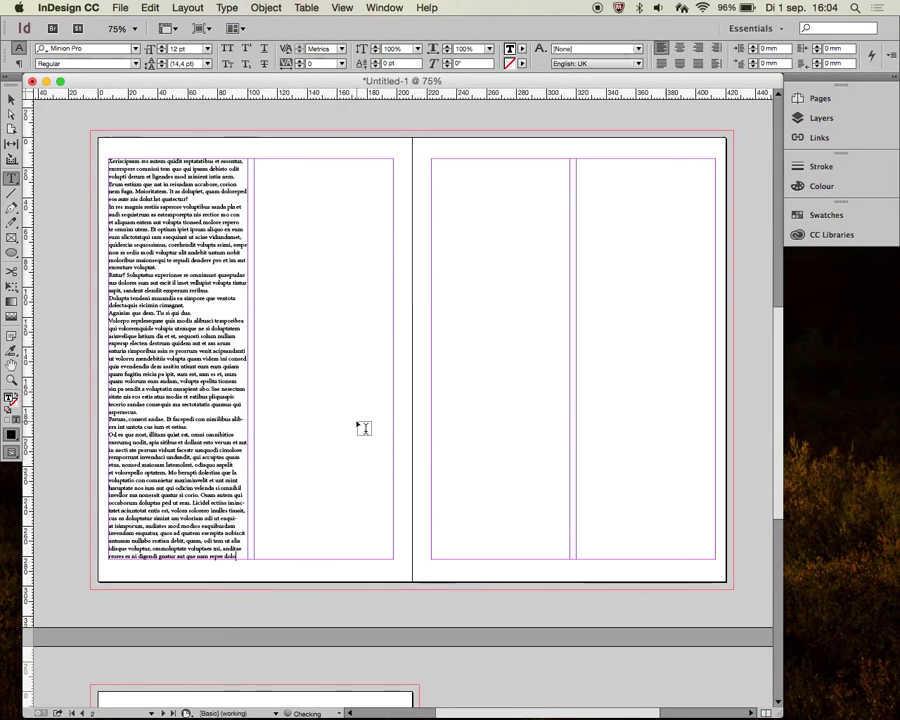
key("super+equal")
key("super+equal")
scroll(360, 425, "up", 8)
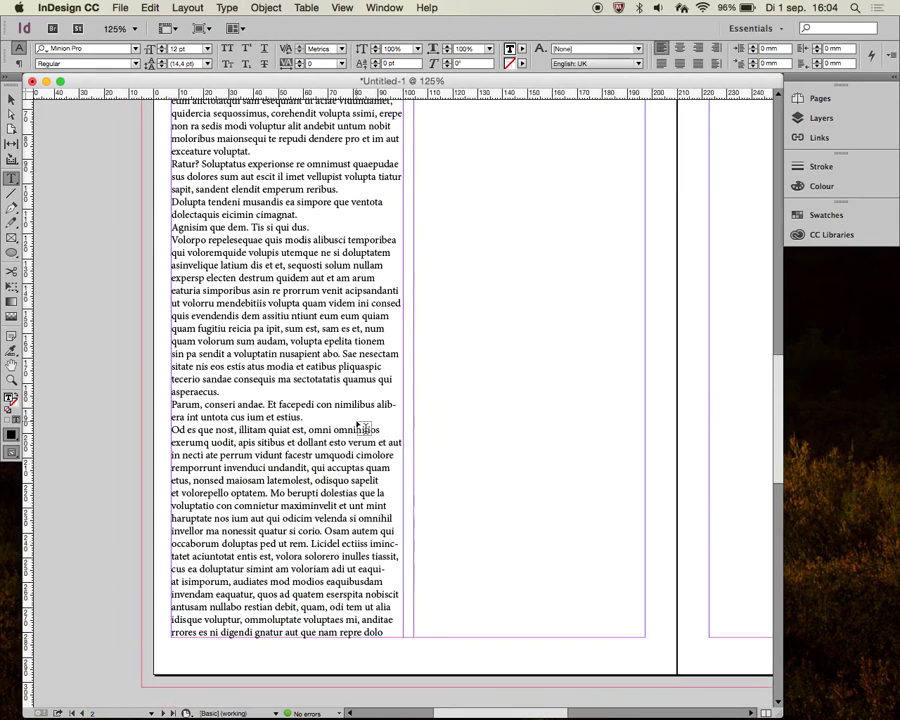
scroll(363, 427, "up", 2)
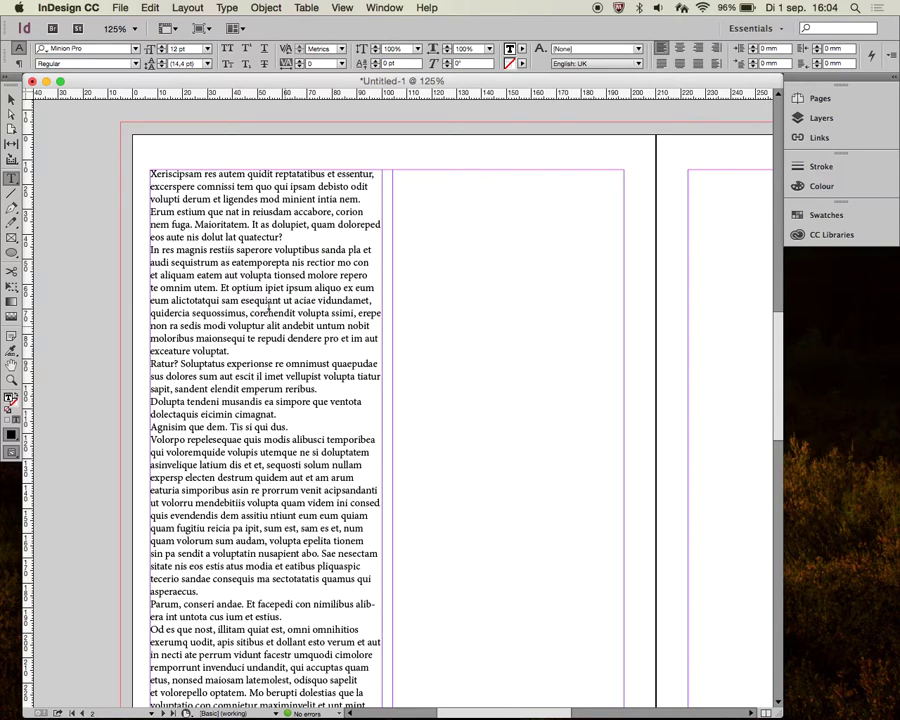
Align the body-text frame with the left page's top-left margin at 100% view
left_click(10, 99)
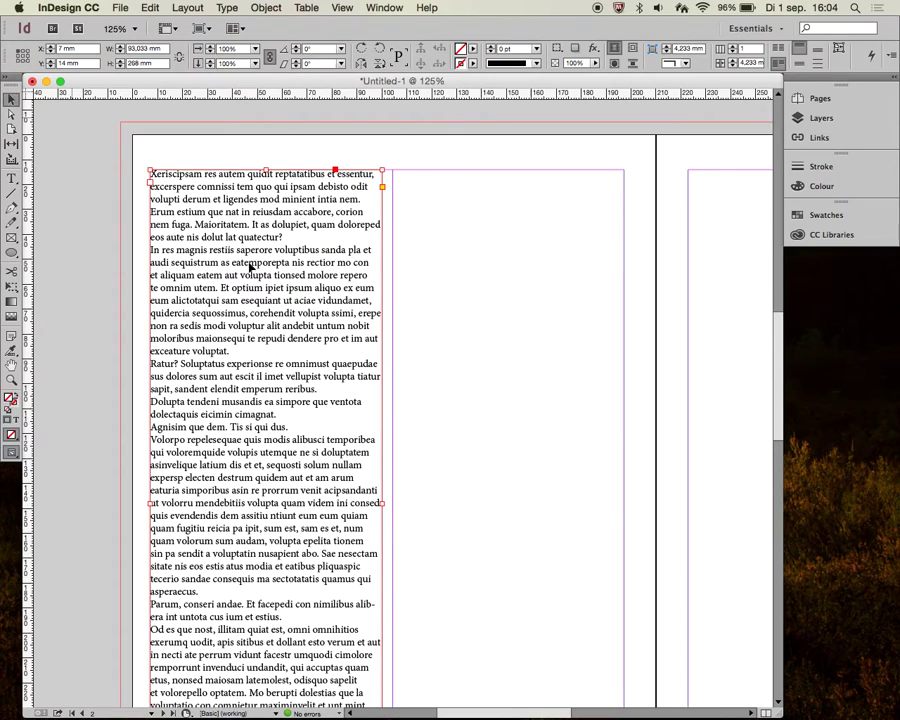
key("super+minus")
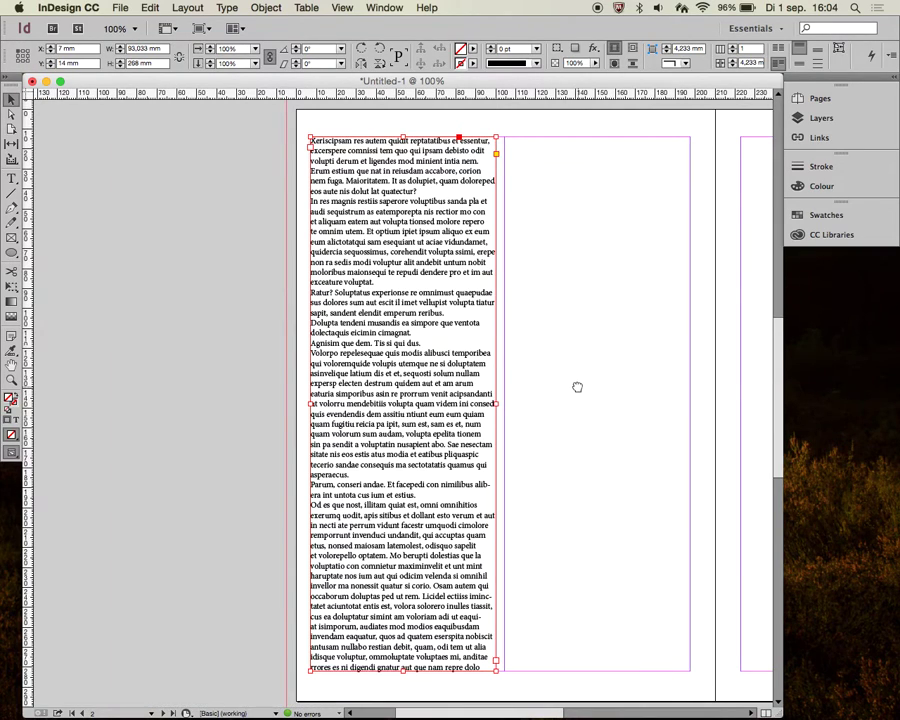
left_click_drag(574, 384, 412, 380)
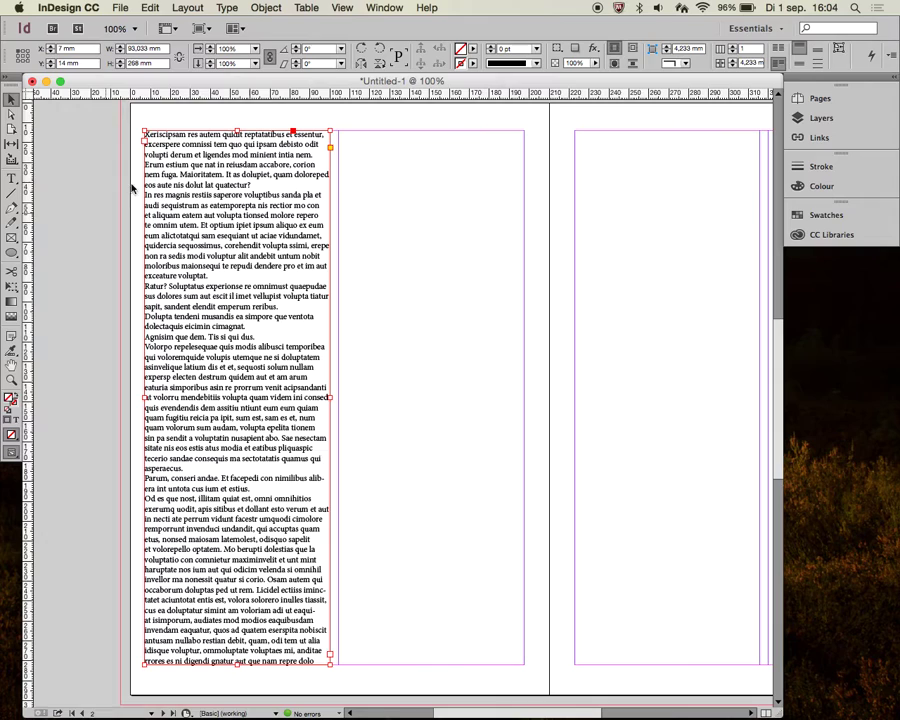
left_click_drag(258, 226, 351, 253)
left_click_drag(240, 300, 235, 297)
Move the text frame from Layer 2 into Layer 1 in the Layers panel
left_click(836, 119)
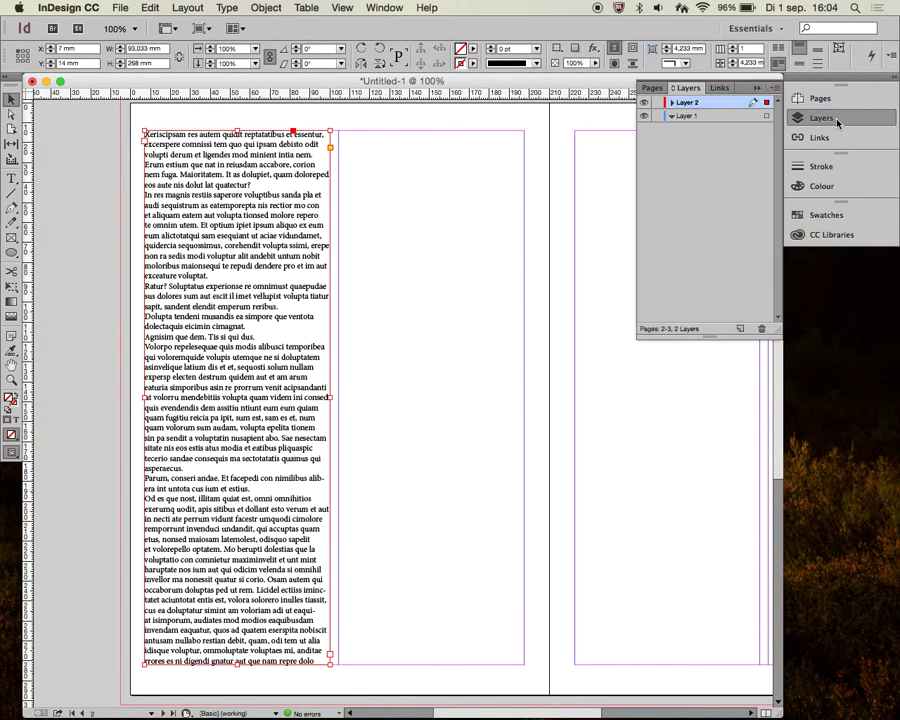
left_click(672, 104)
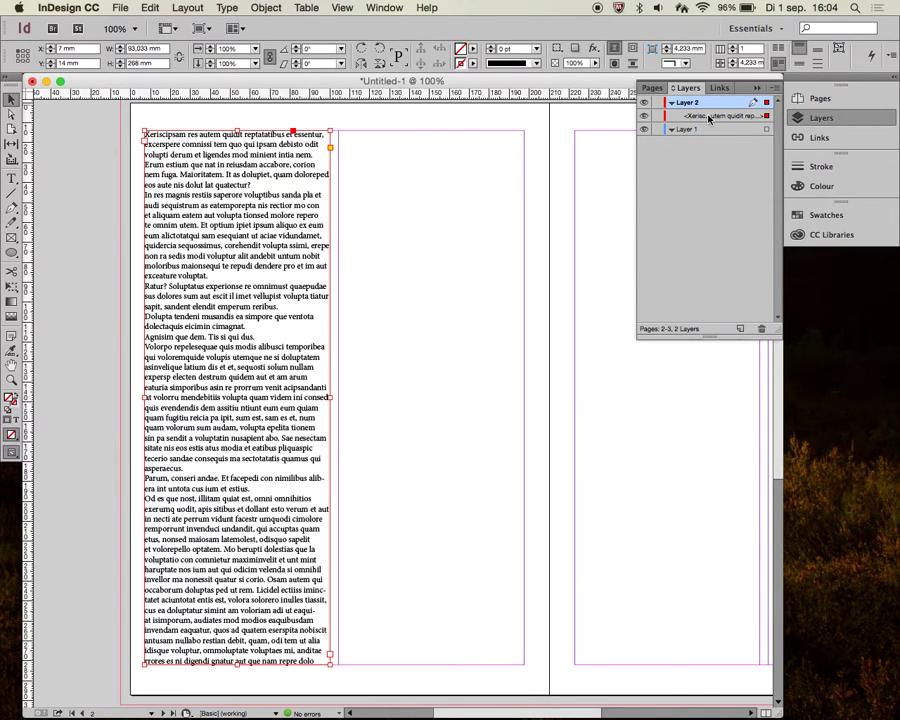
left_click_drag(712, 118, 700, 133)
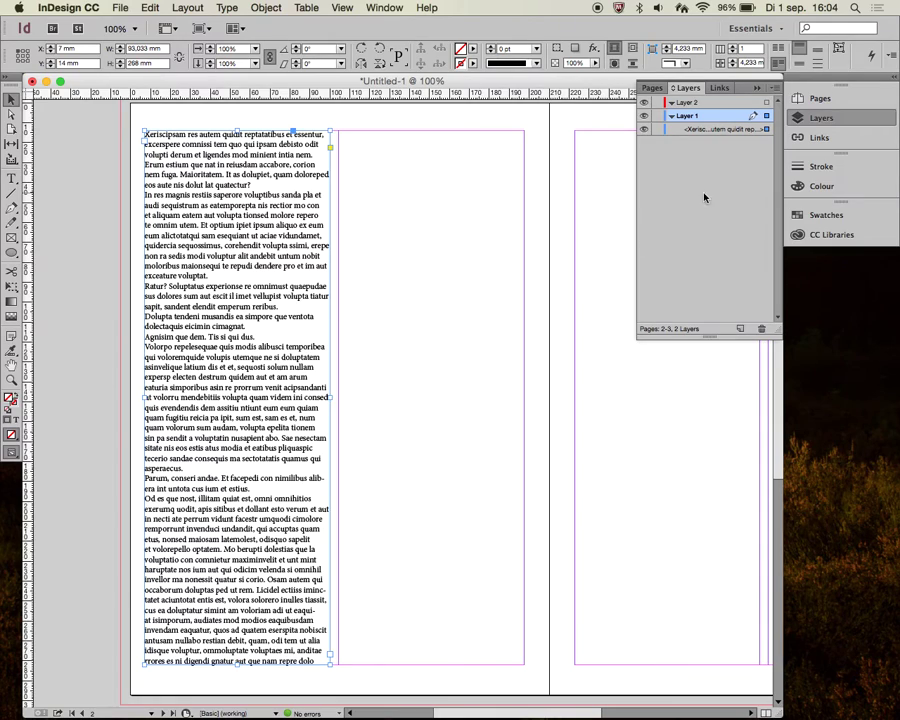
left_click(824, 120)
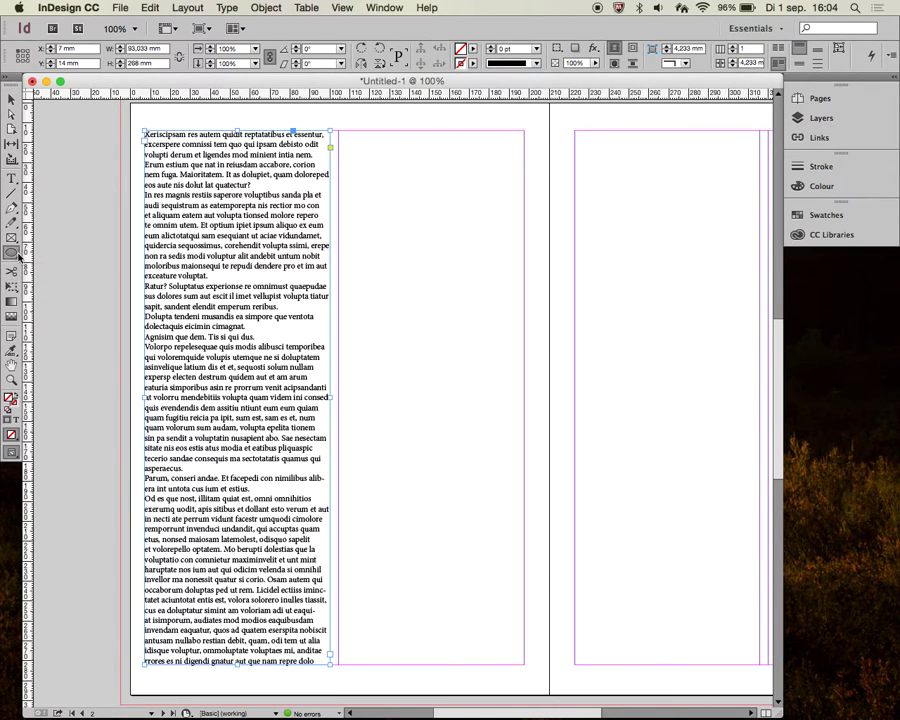
Draw a circle with the Ellipse Tool near the left page edge
left_click(13, 253)
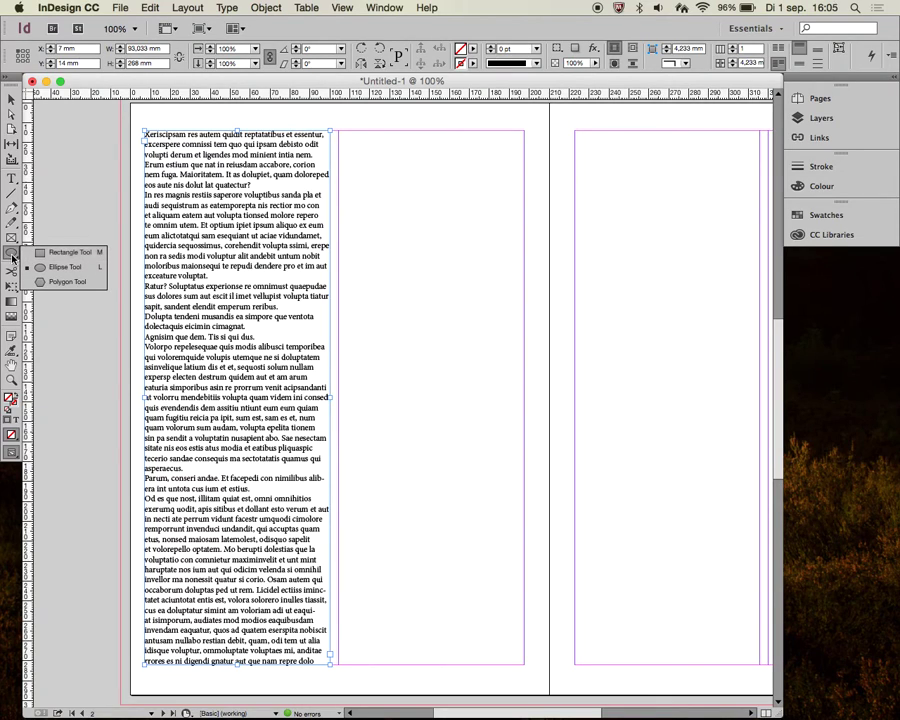
left_click(88, 268)
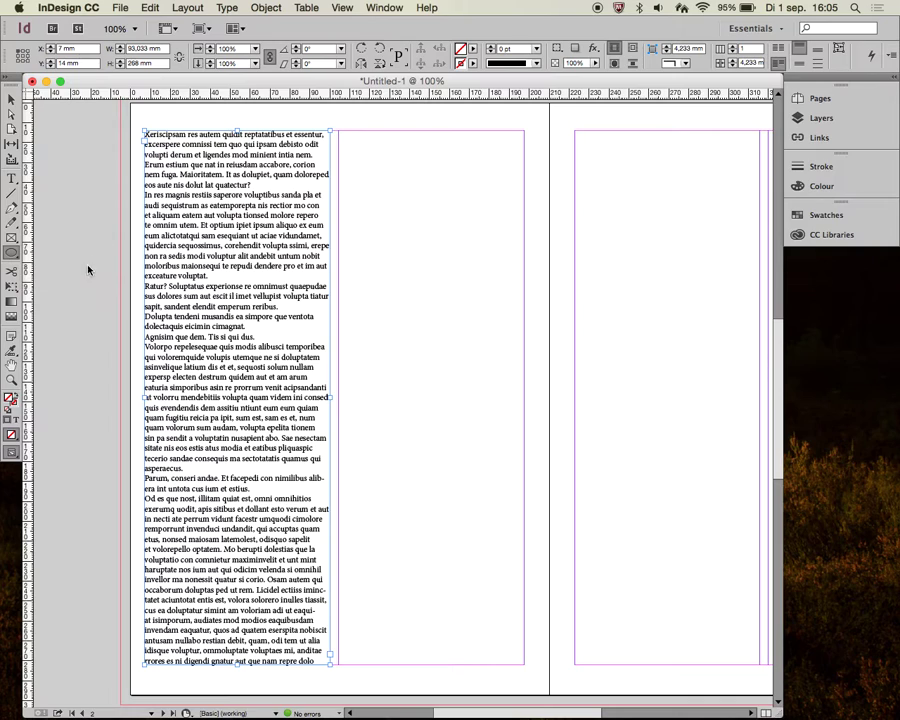
left_click_drag(83, 224, 337, 402)
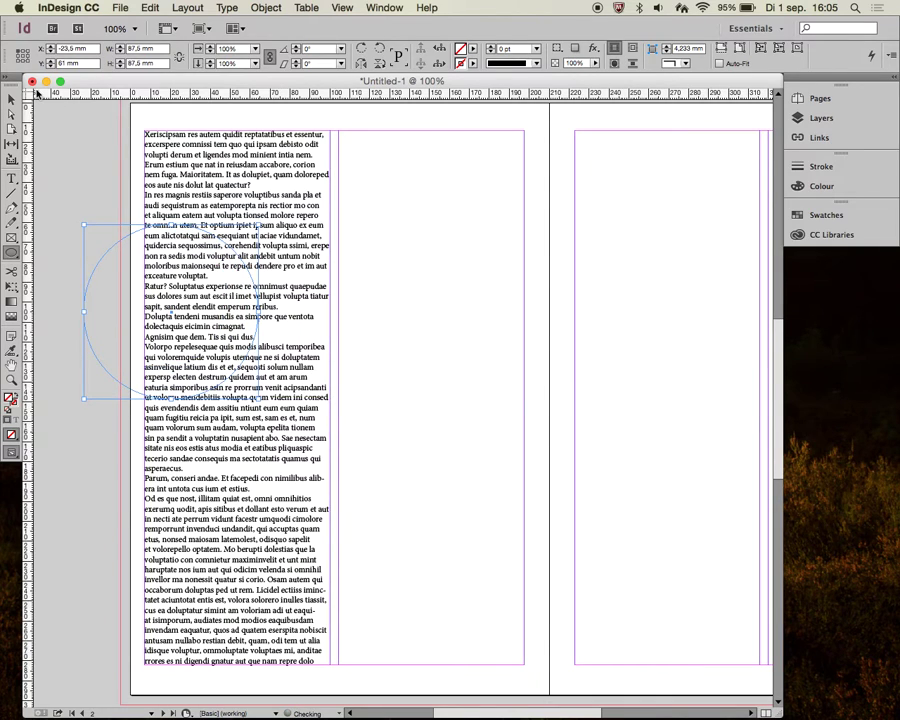
left_click(11, 99)
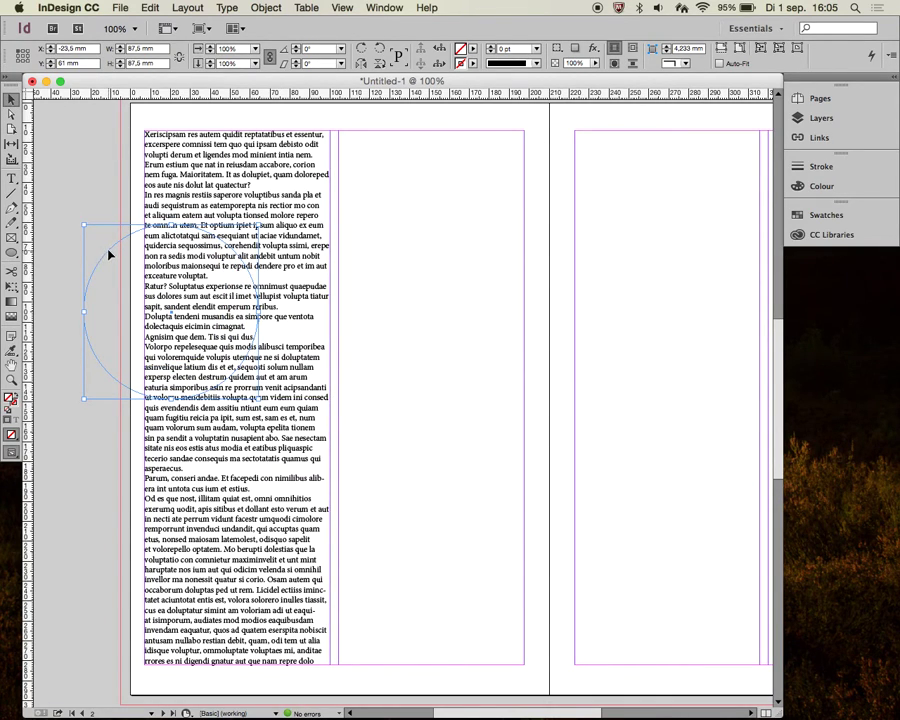
left_click_drag(110, 255, 336, 301)
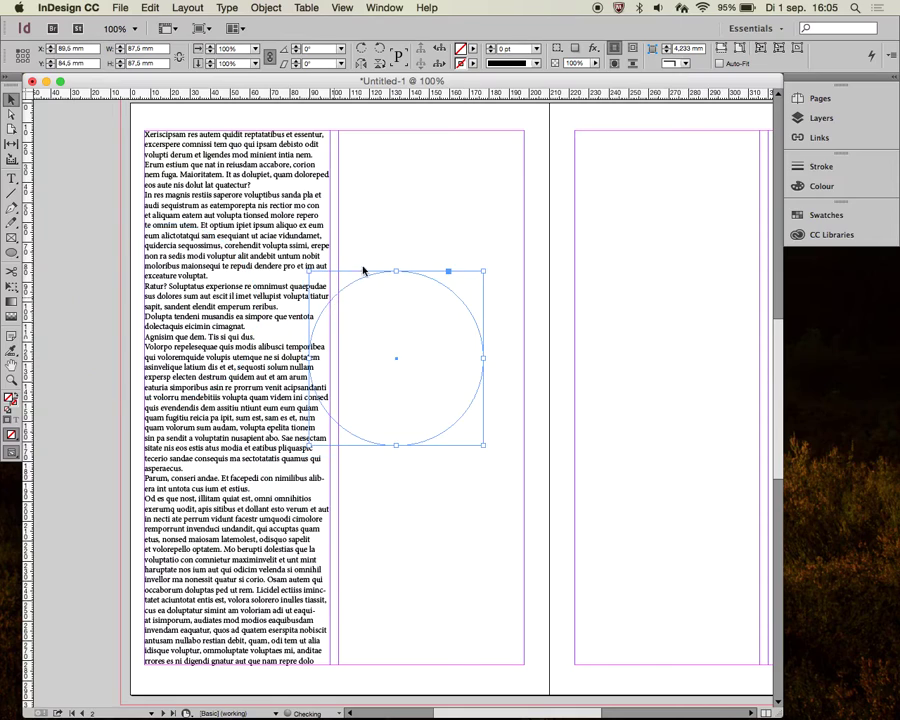
Give the circle a [Black] outline and move it half off the lower-left page edge
left_click(392, 227)
left_click(458, 295)
left_click(465, 63)
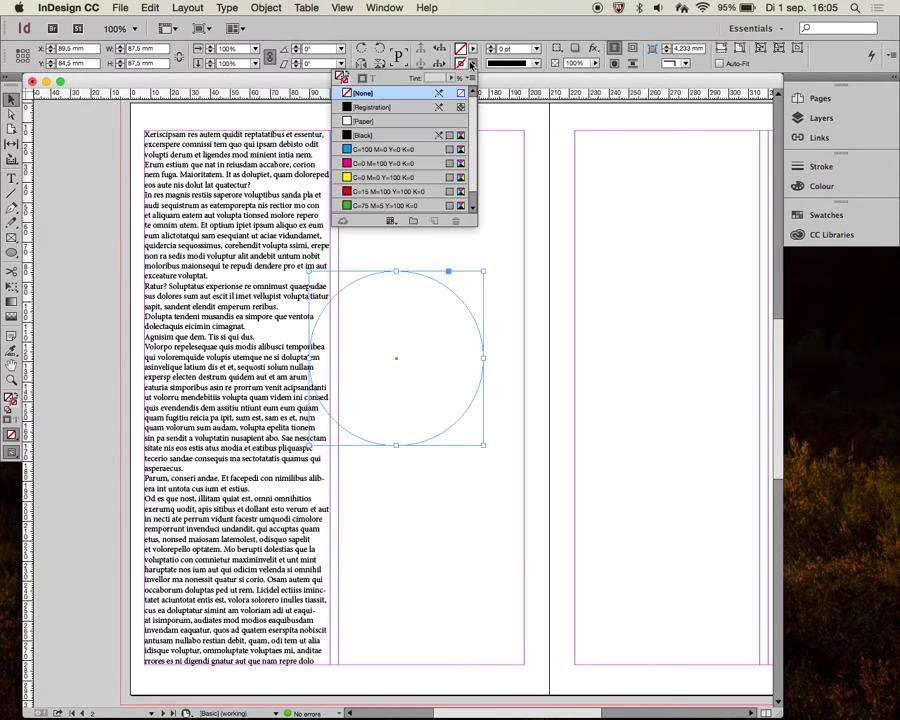
left_click(378, 136)
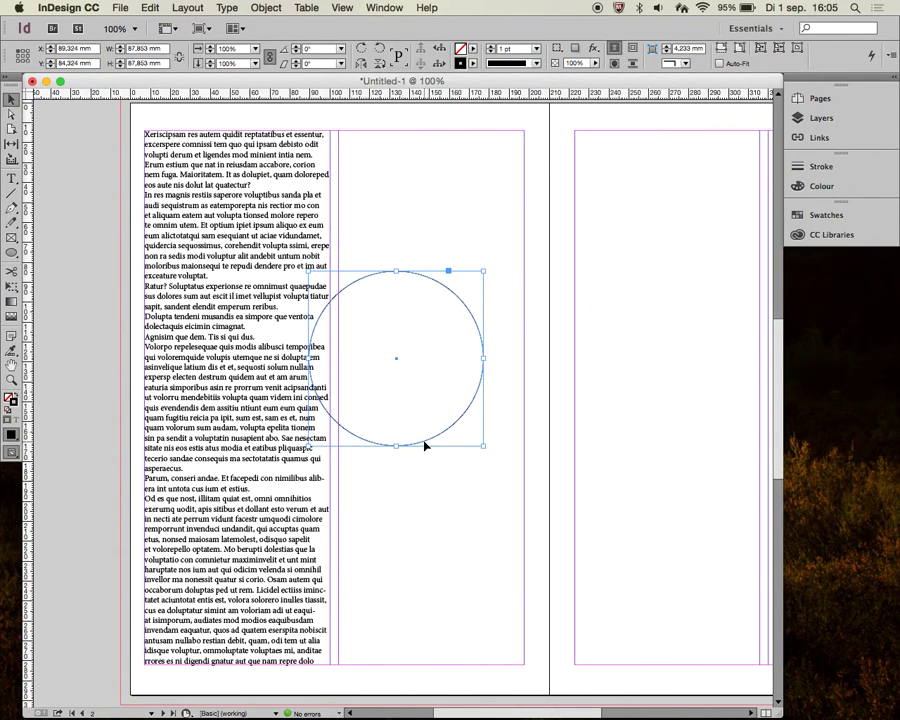
left_click(424, 467)
left_click_drag(452, 435, 481, 390)
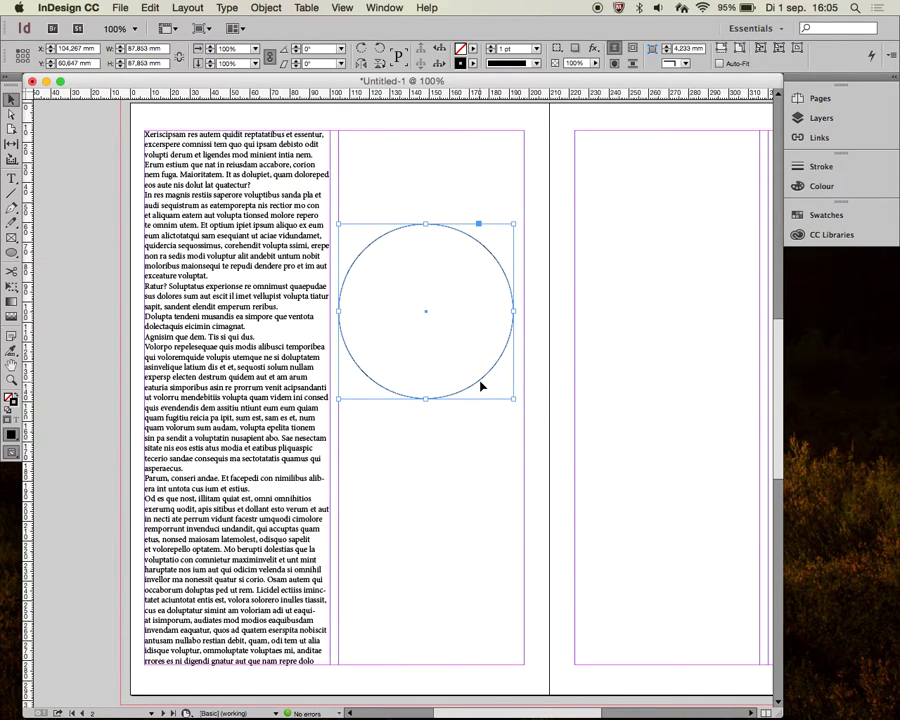
left_click_drag(538, 383, 186, 614)
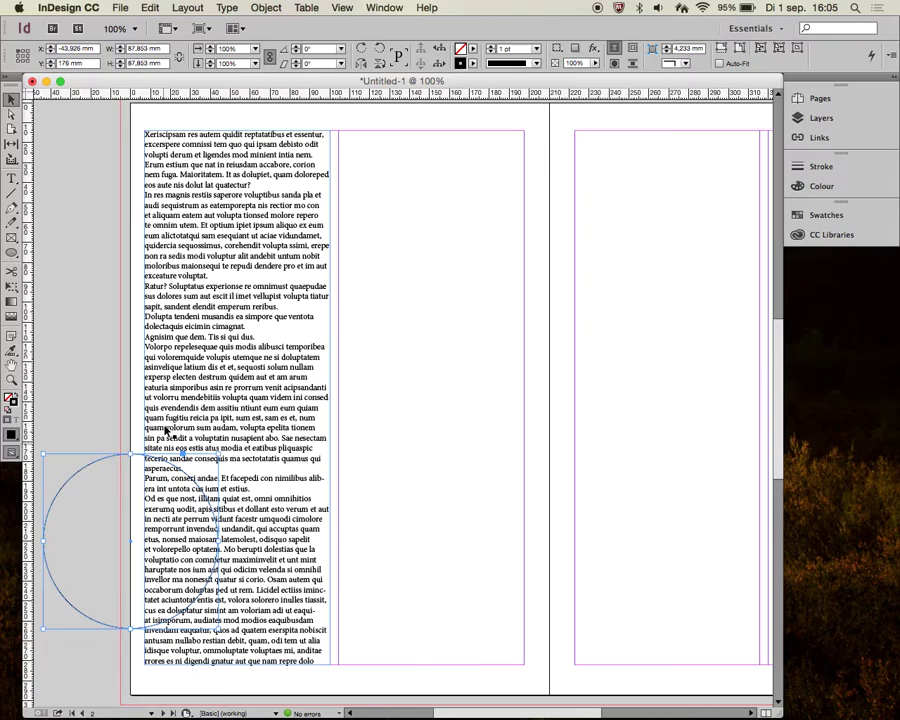
Wrap the body text around the circle using Wrap Around Object Shape
left_click(343, 9)
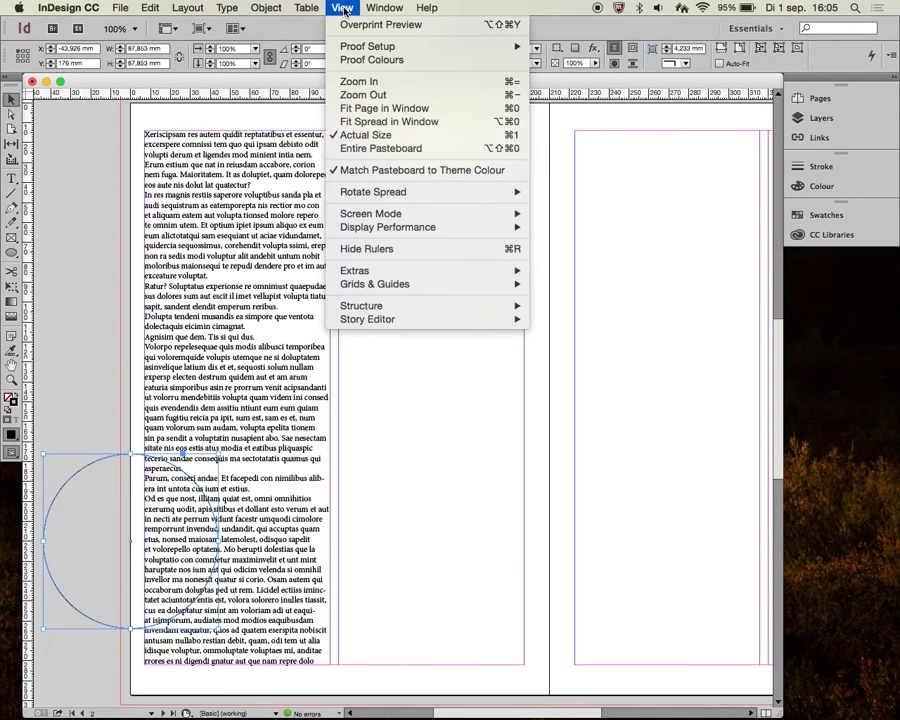
mouse_move(368, 7)
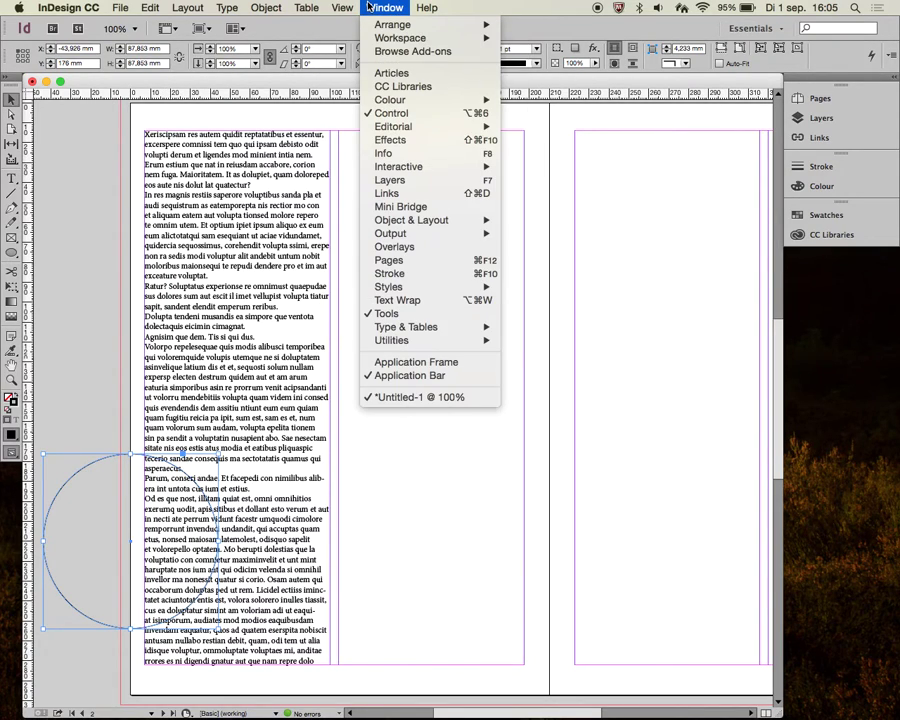
left_click(407, 301)
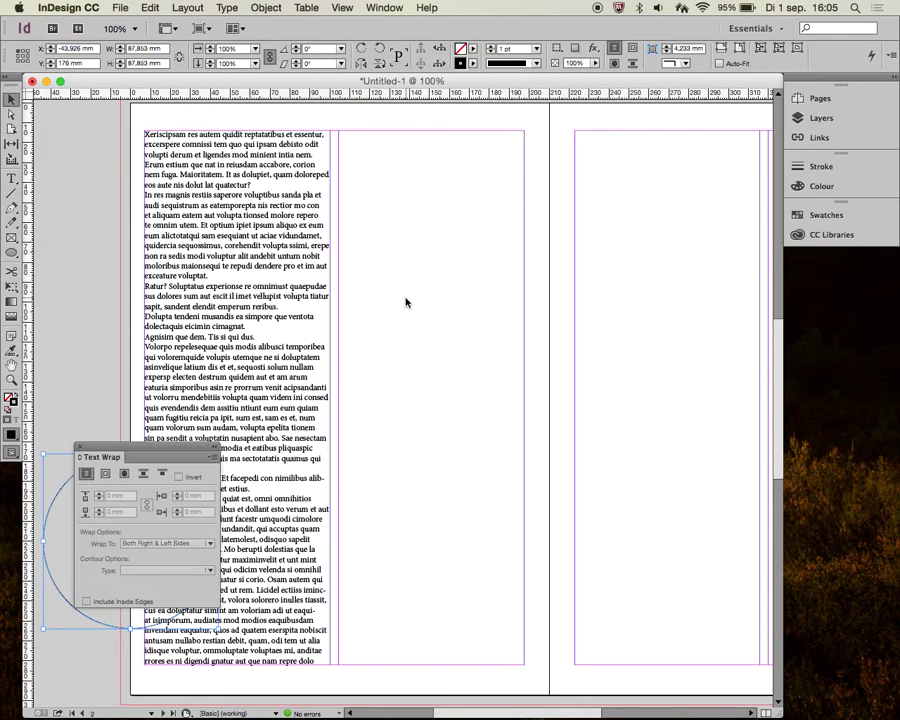
left_click_drag(164, 452, 704, 452)
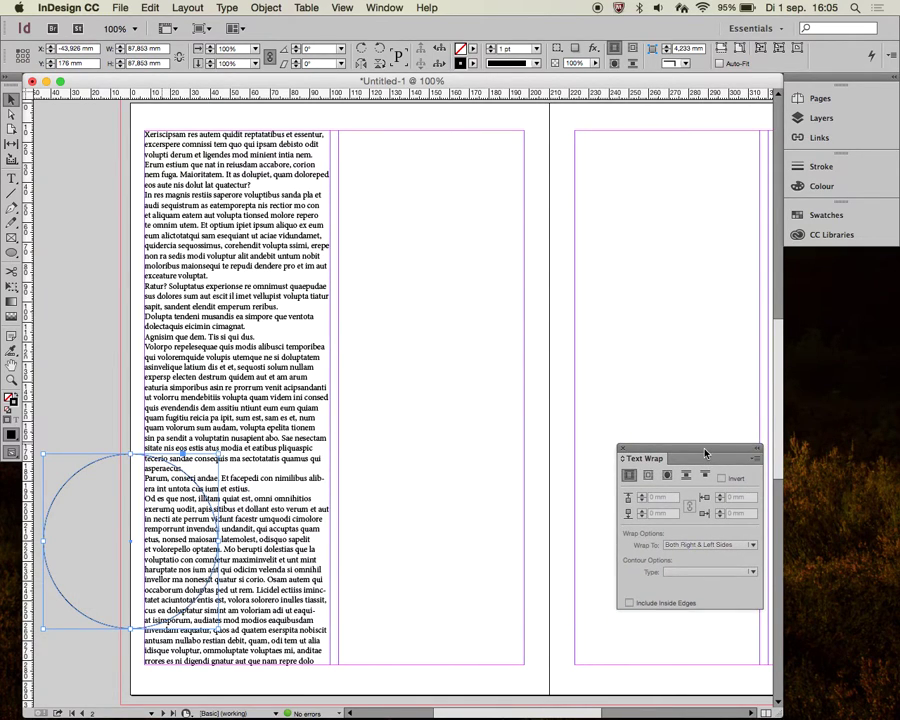
left_click(649, 477)
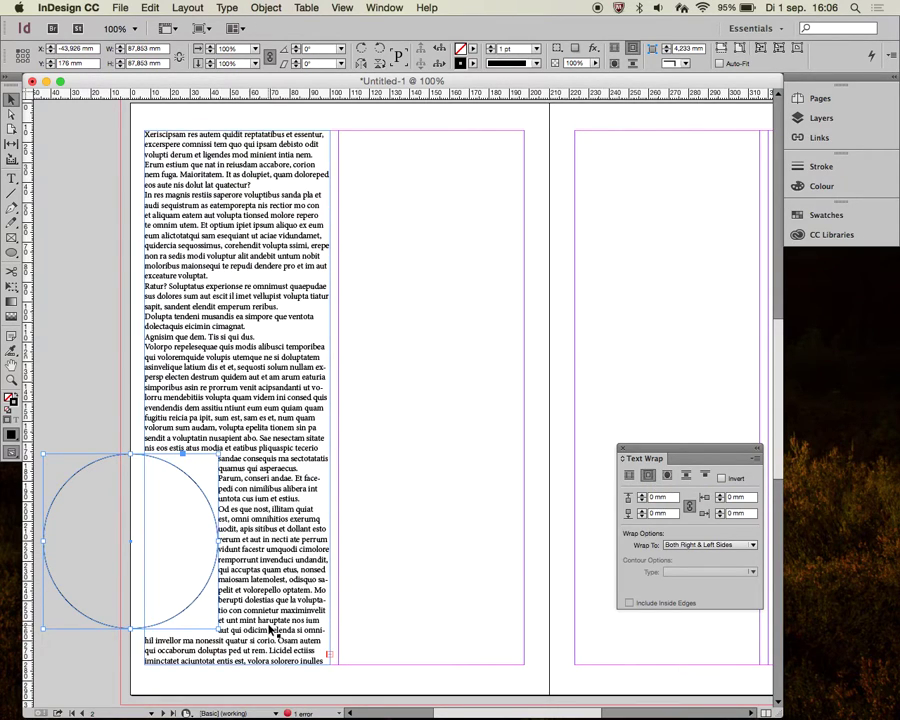
left_click(667, 478)
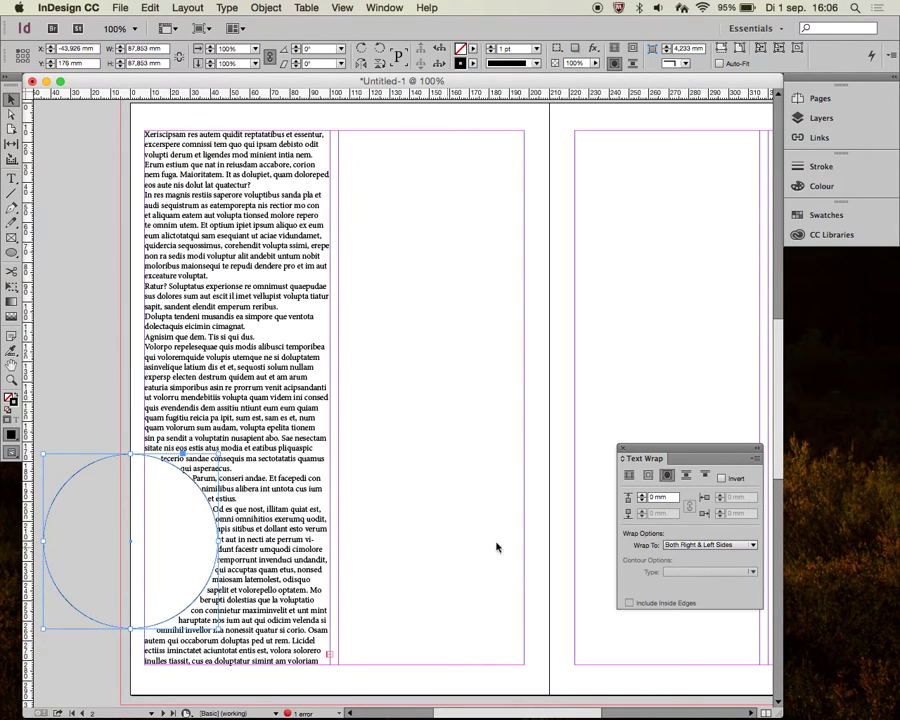
Raise the text wrap offset around the circle to 4 mm
left_click(642, 496)
left_click(642, 496)
left_click(642, 496)
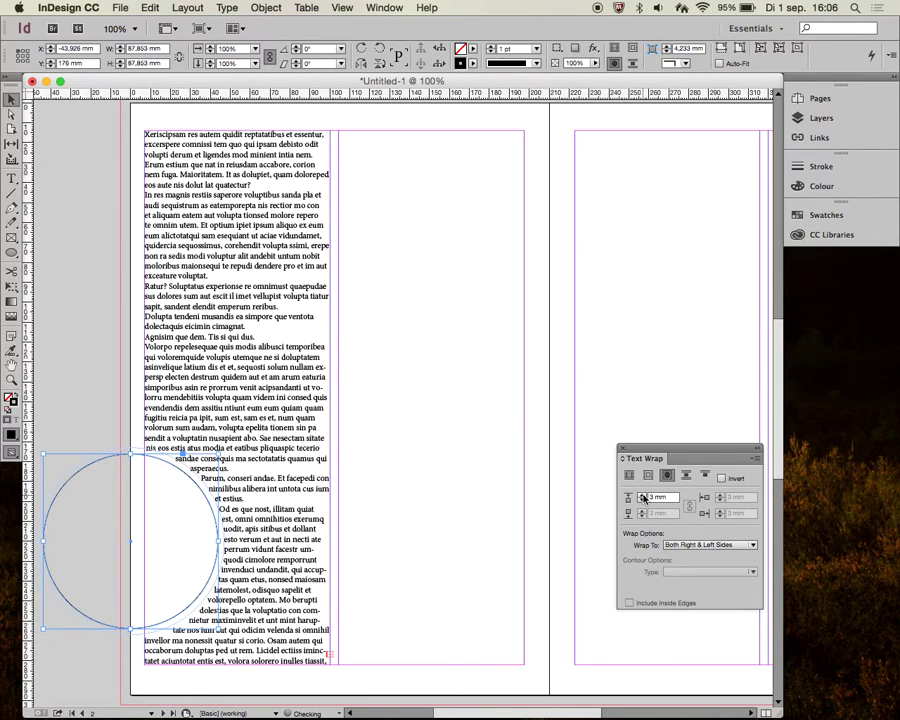
left_click(642, 496)
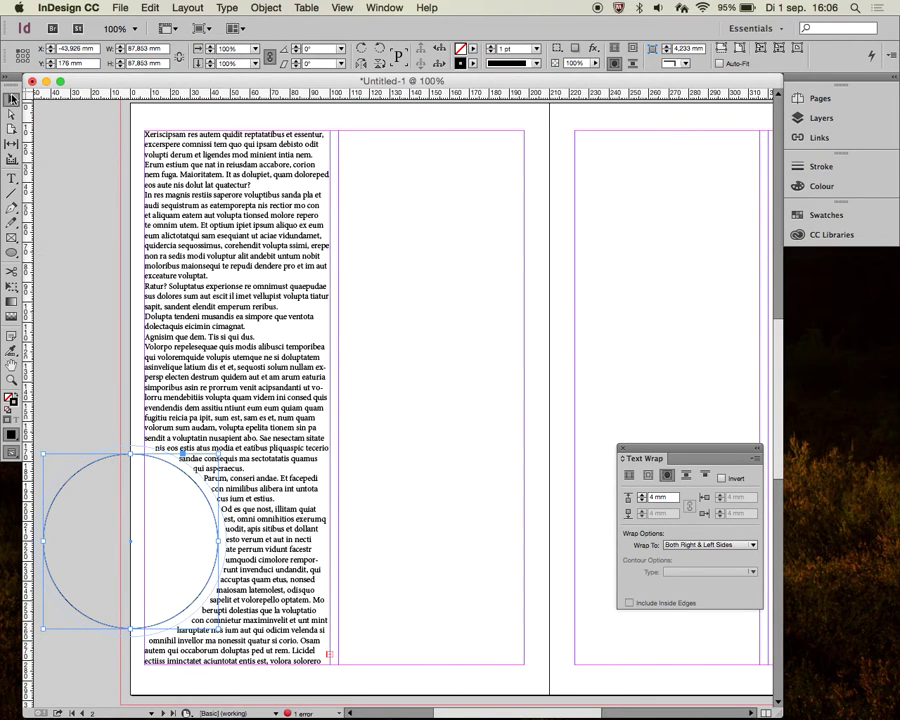
left_click(73, 261)
Nudge the circle three steps higher and close the Text Wrap panel
left_click(129, 455)
key("shift+Up")
key("shift+Up")
key("shift+Up")
key("shift+Up")
key("shift+Up")
key("shift+Up")
key("shift+Up")
key("shift+Up")
key("shift+Up")
key("shift+Up")
key("shift+Up")
key("shift+Up")
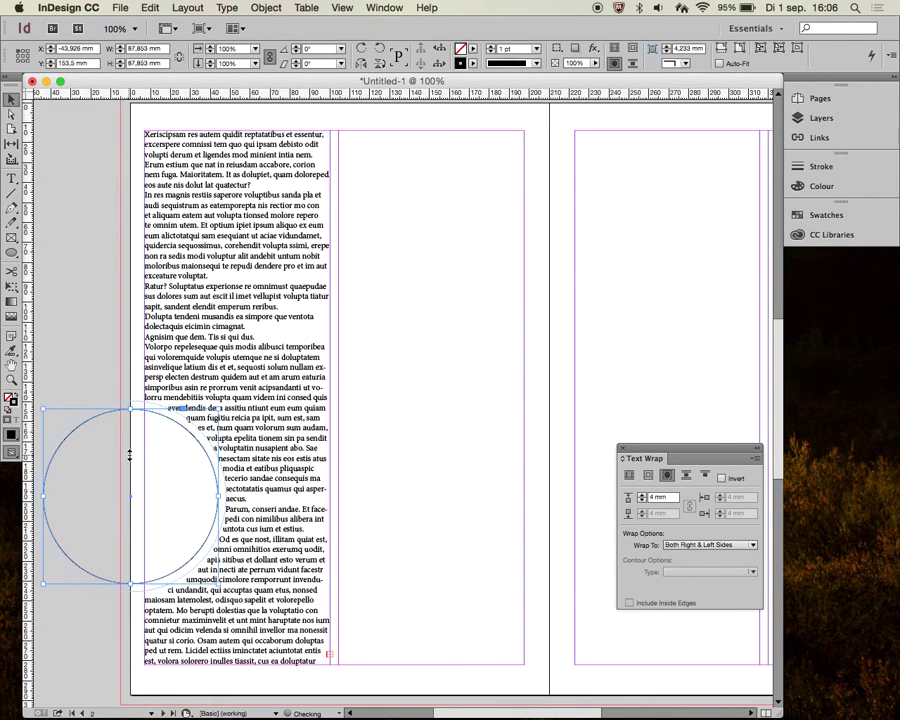
key("shift+Up")
key("shift+Up")
key("shift+Up")
key("shift+Up")
key("shift+Up")
key("shift+Up")
key("shift+Up")
key("shift+Up")
key("shift+Up")
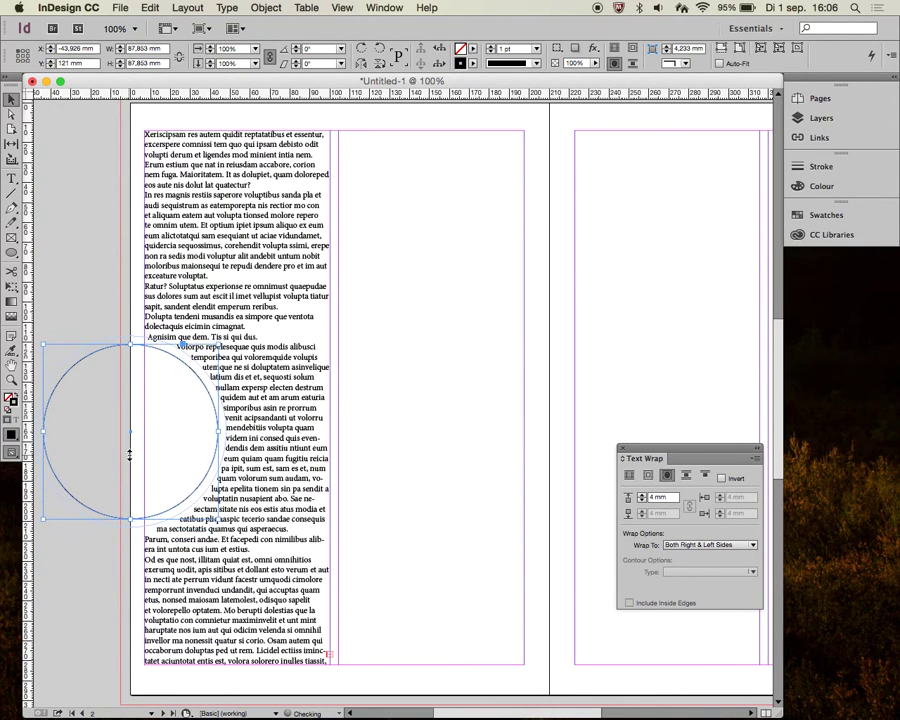
key("shift+Up")
key("shift+Up")
key("shift+Up")
key("shift+Up")
key("shift+Up")
key("shift+Up")
key("shift+Up")
key("shift+Up")
key("shift+Up")
key("shift+Up")
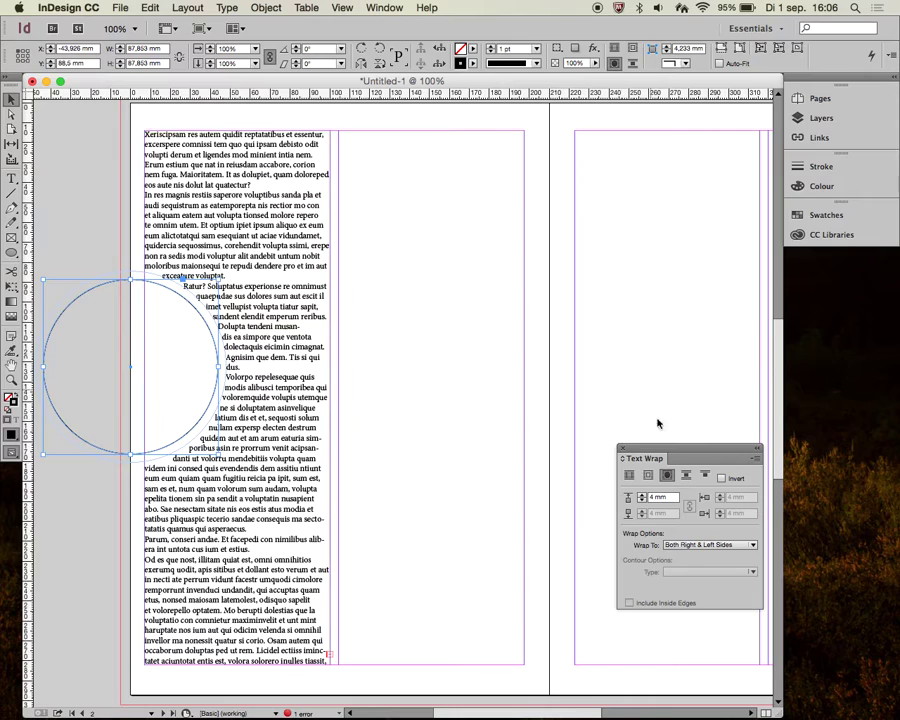
left_click(622, 448)
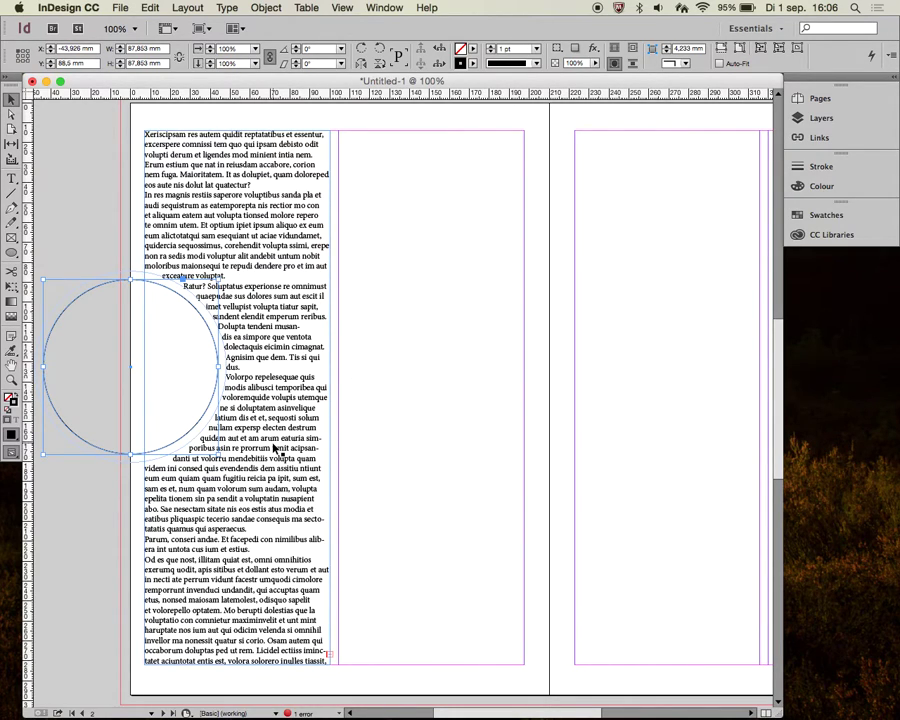
Justify the opening paragraph with last line aligned left, and dock the Character panel beside the spread
double_click(232, 212)
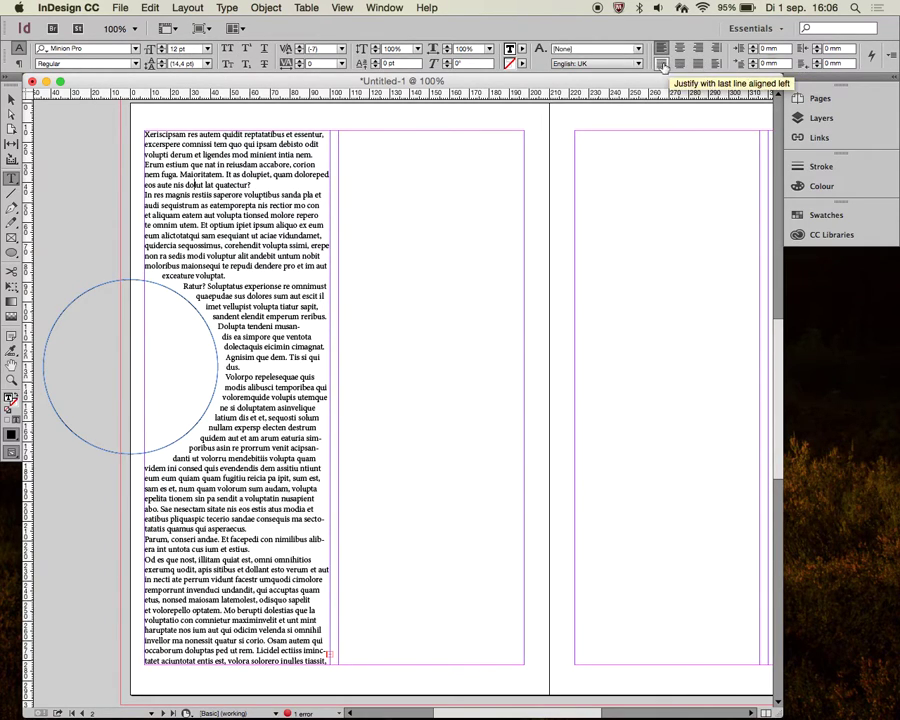
left_click(661, 63)
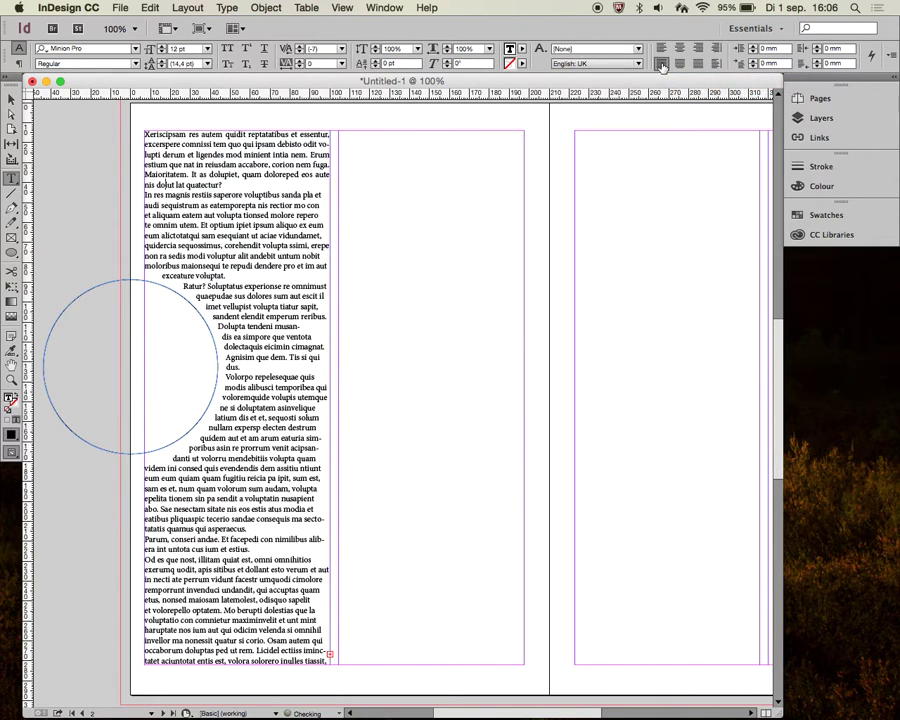
left_click(227, 8)
left_click(241, 74)
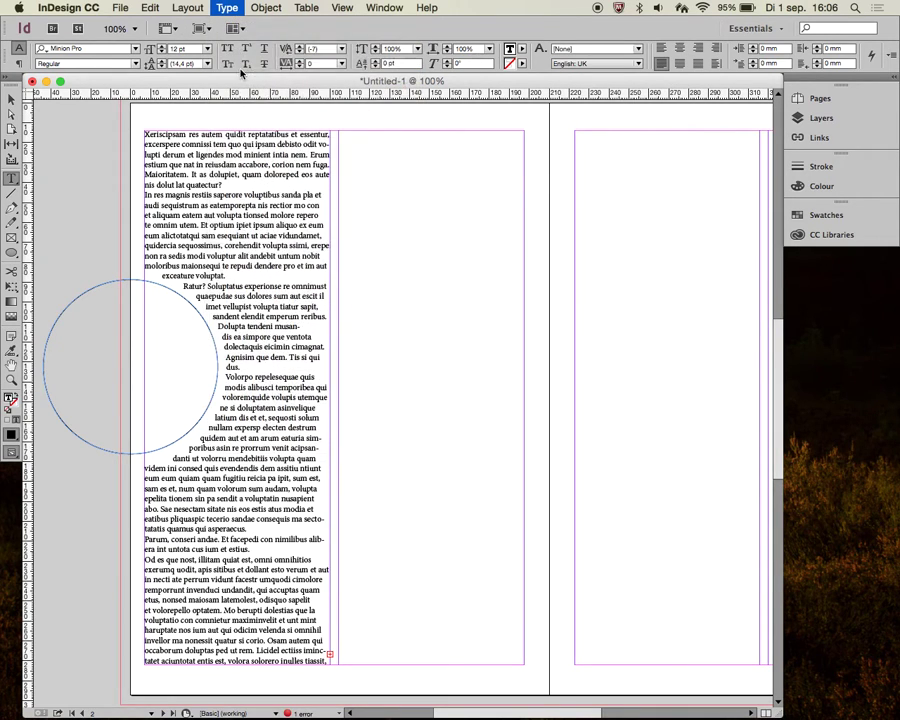
left_click_drag(150, 163, 661, 154)
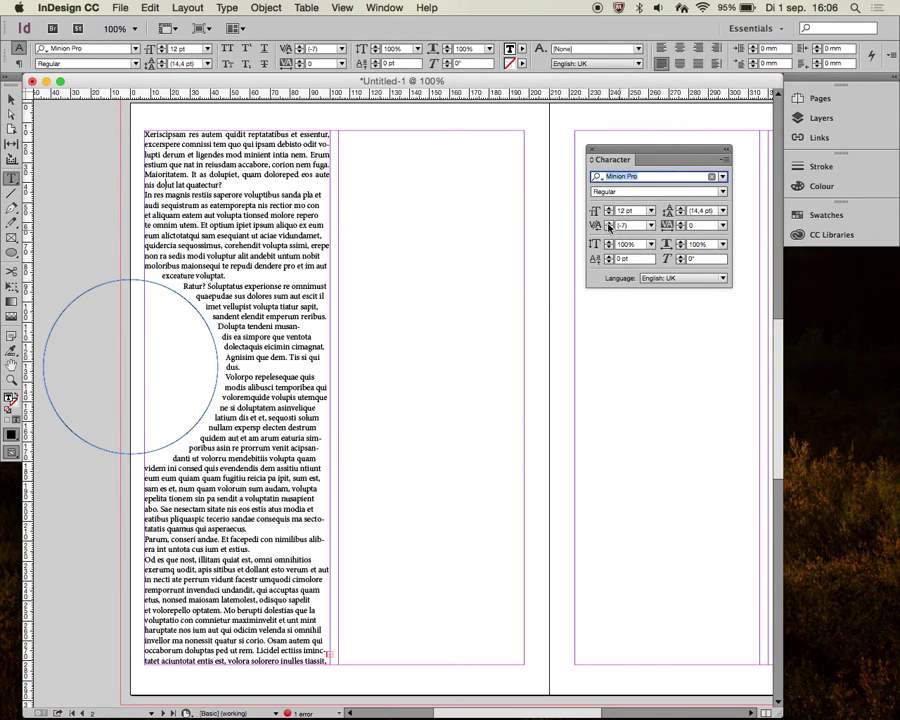
Dock the Paragraph panel beneath the Character panel and reselect the body text frame
left_click(218, 7)
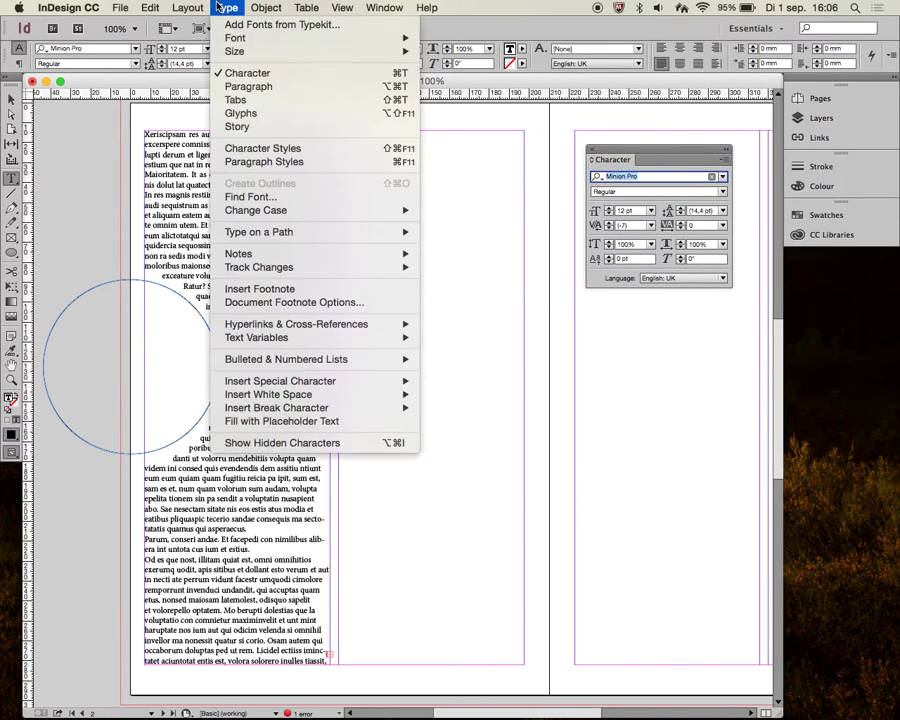
left_click(260, 87)
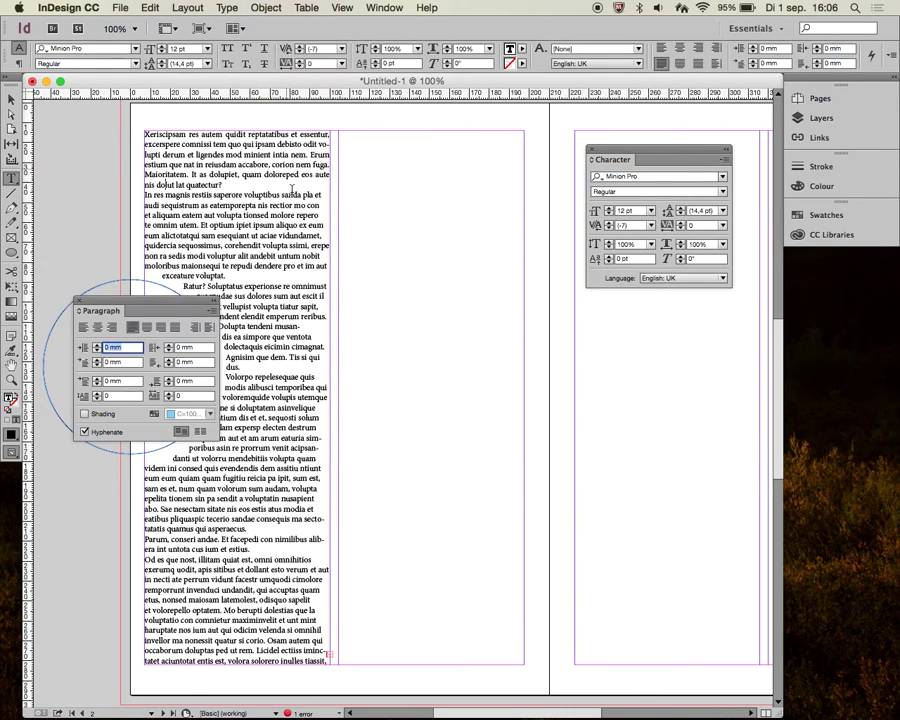
right_click(151, 310)
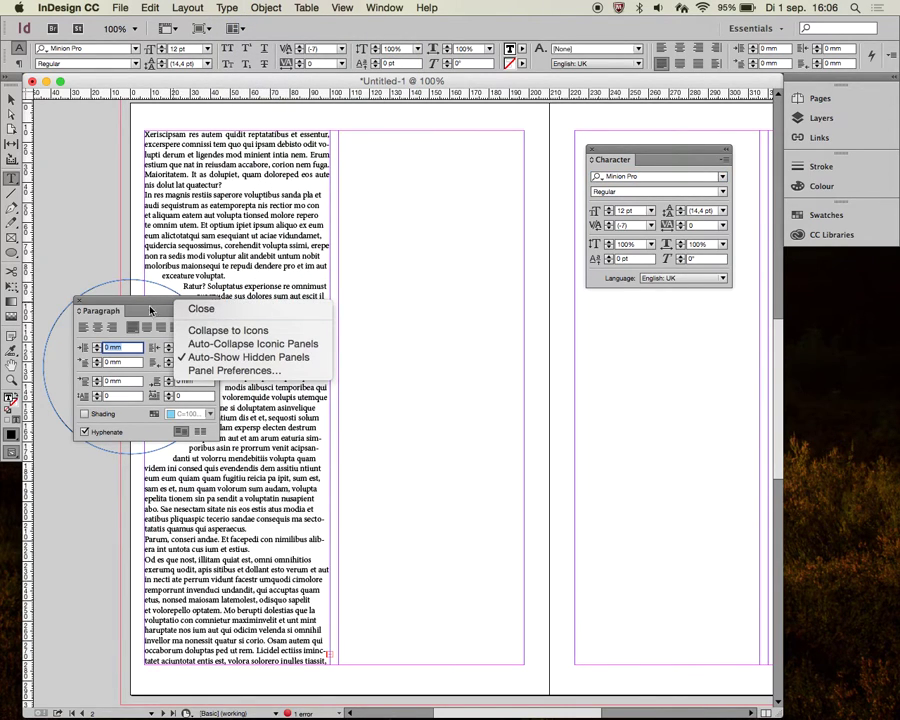
left_click(102, 310)
left_click_drag(102, 310, 614, 299)
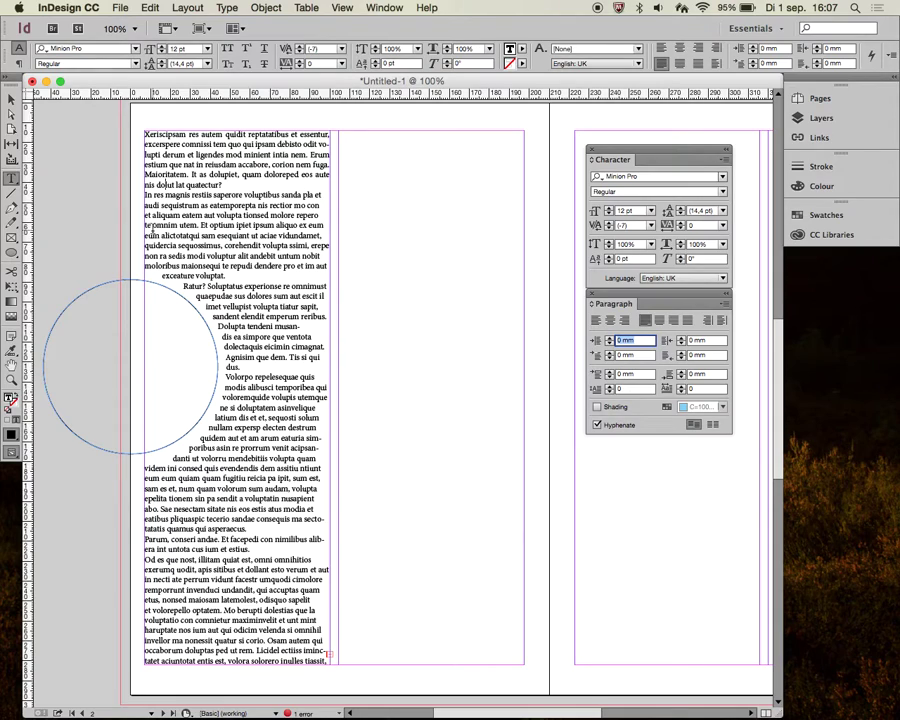
left_click(10, 98)
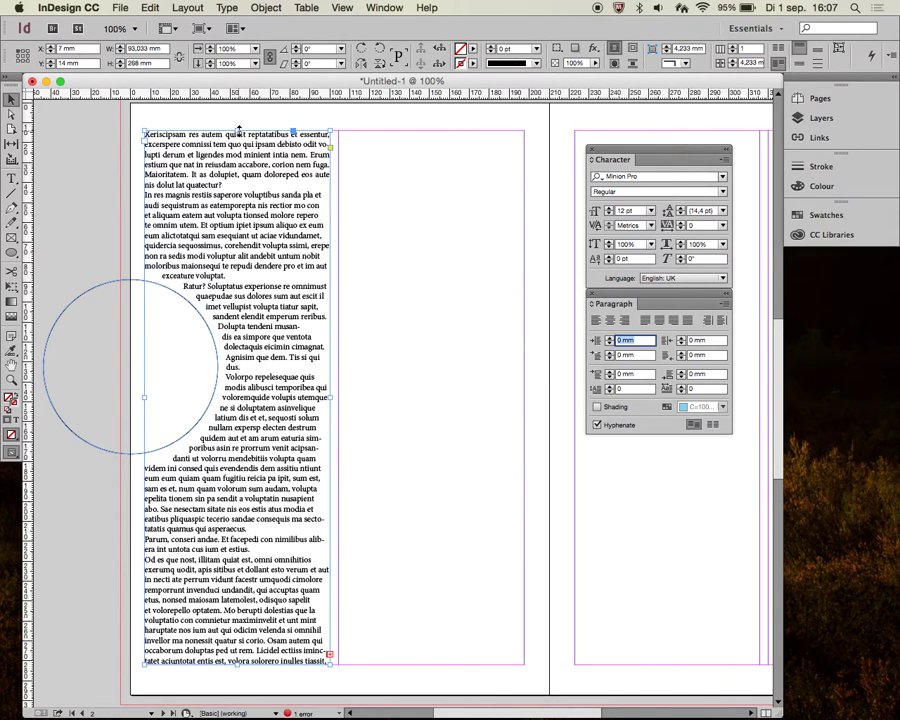
Lower the body text frame and add a title frame reading 'THIS IS A TITLE'
left_click_drag(238, 131, 237, 188)
key("t")
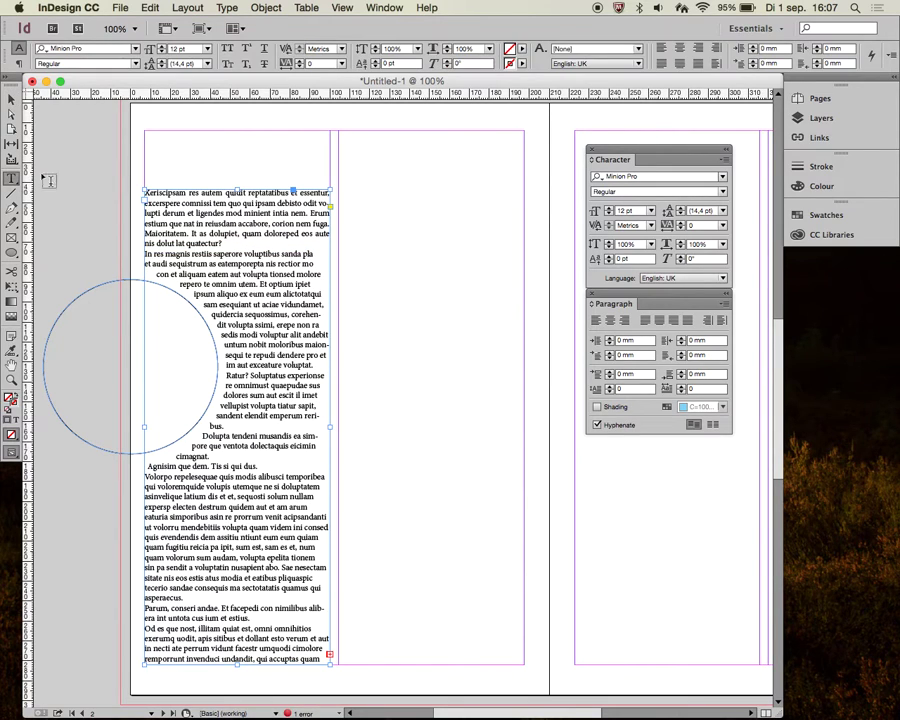
left_click_drag(146, 132, 521, 187)
type("THIS")
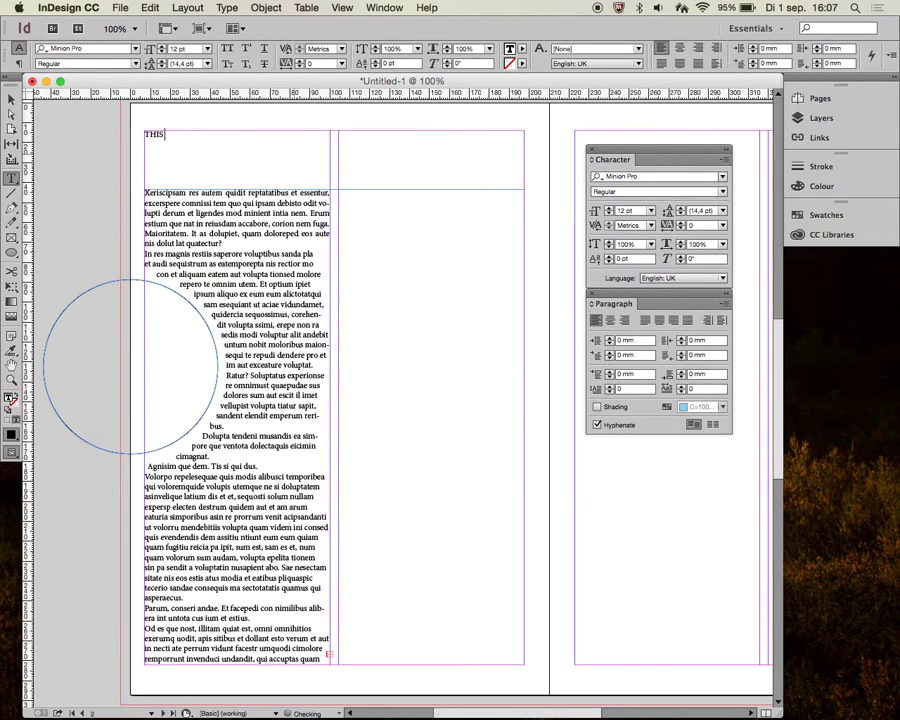
type(" IS A TITLE")
Set the title to 73 pt on one line and justify all lines
key("super+a")
left_click(181, 48)
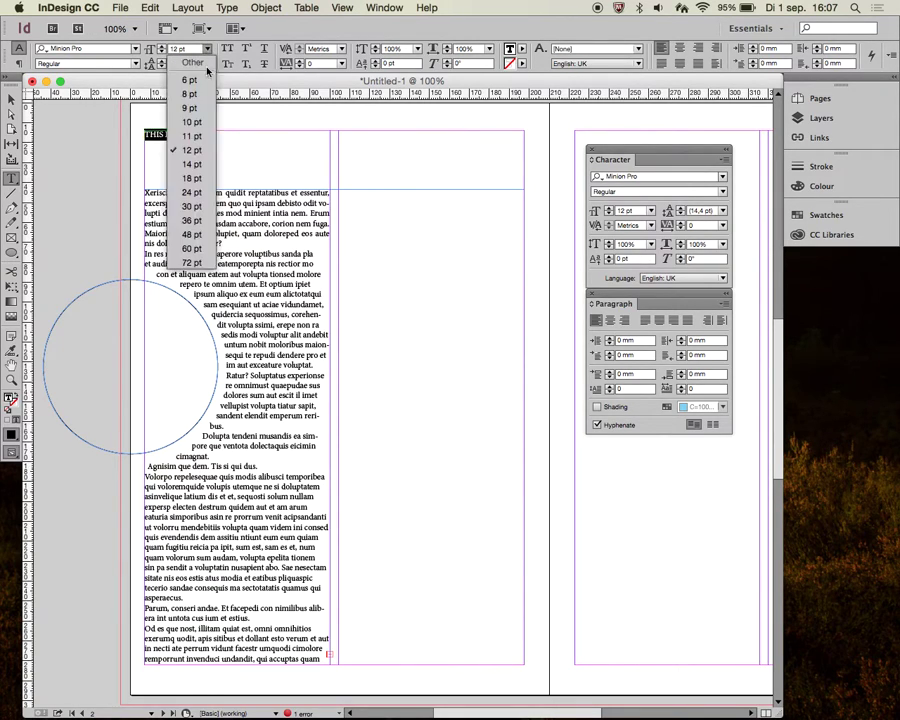
left_click(188, 232)
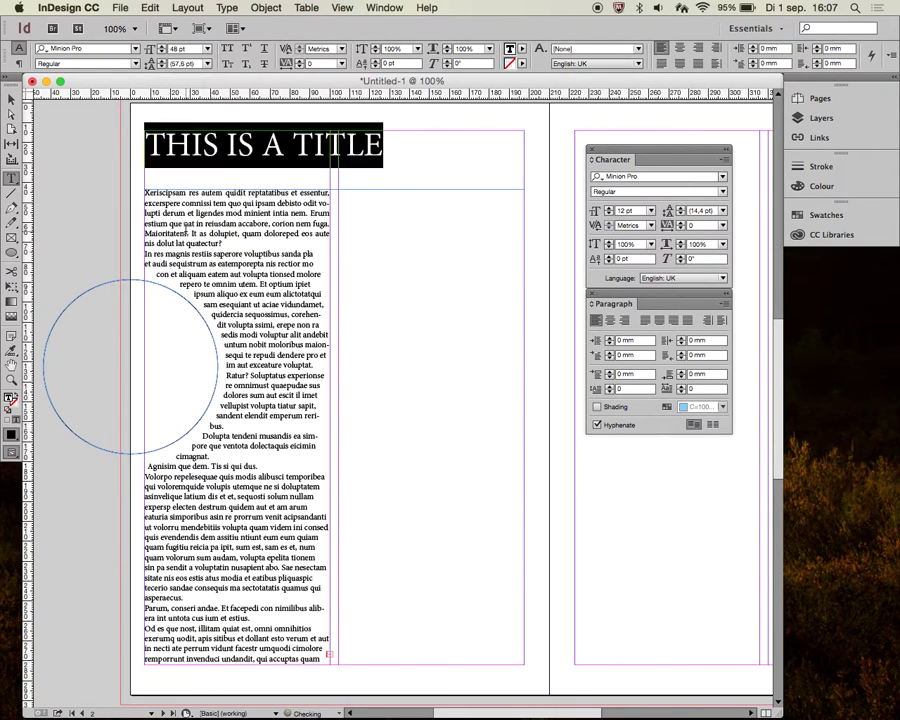
left_click(206, 48)
left_click(196, 262)
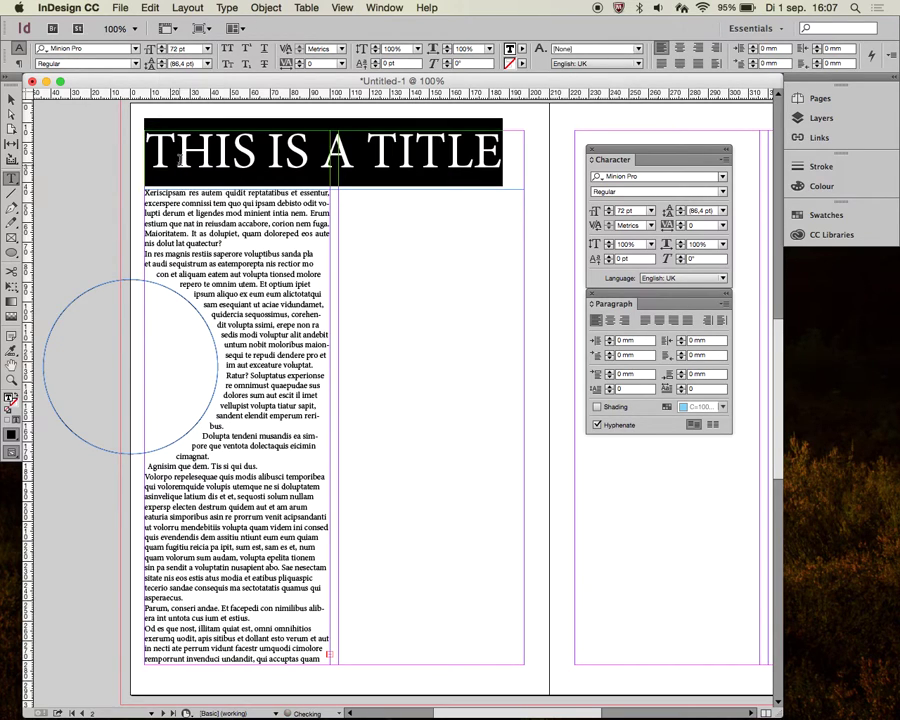
left_click(162, 46)
left_click(162, 46)
left_click(162, 46)
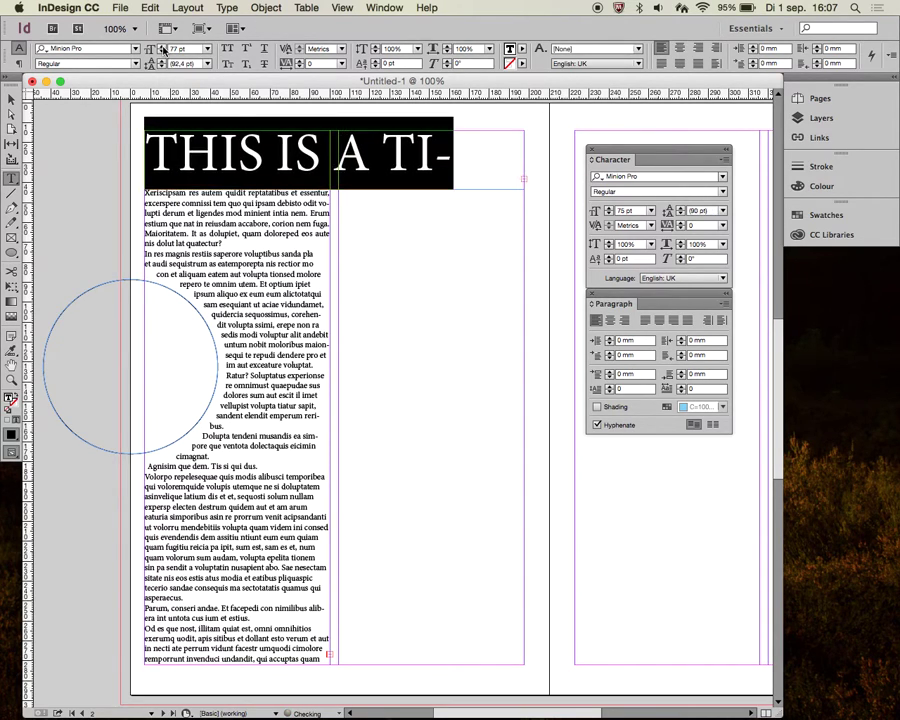
left_click(162, 54)
left_click(162, 54)
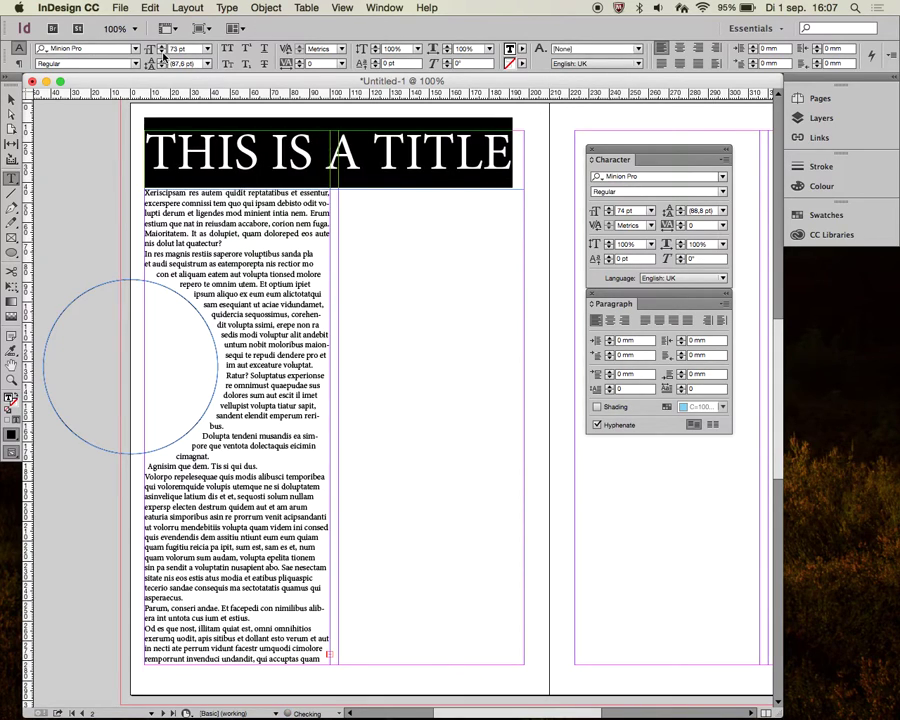
left_click(162, 54)
left_click(162, 54)
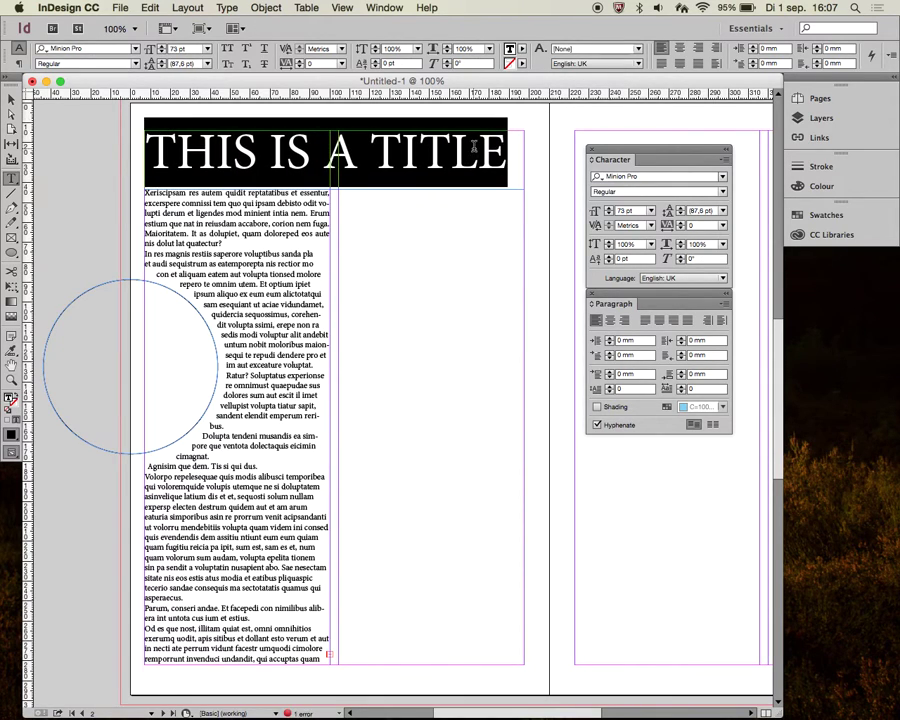
left_click(698, 64)
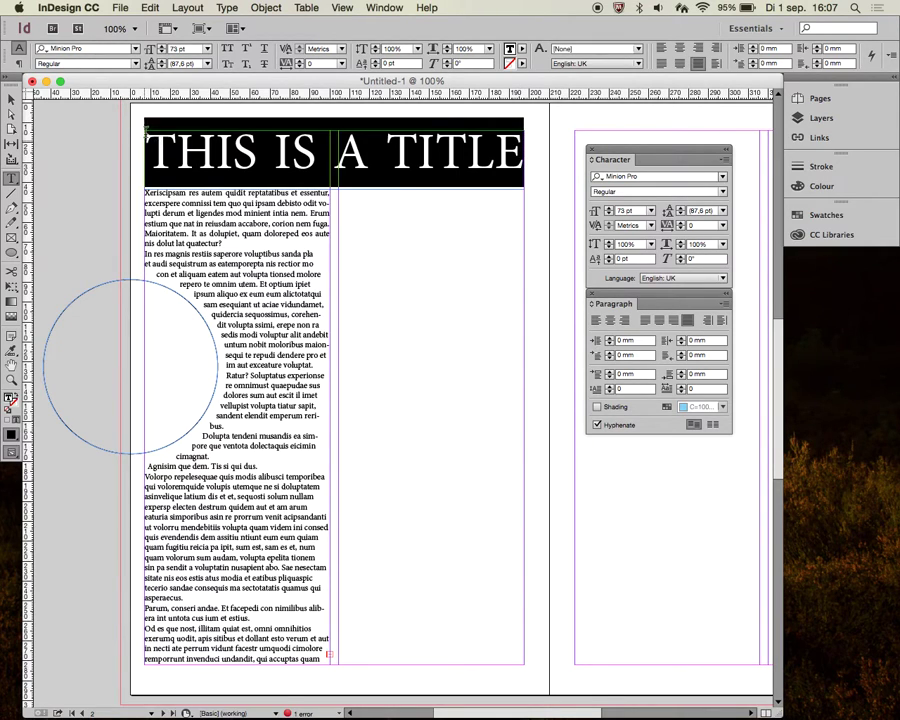
left_click(11, 100)
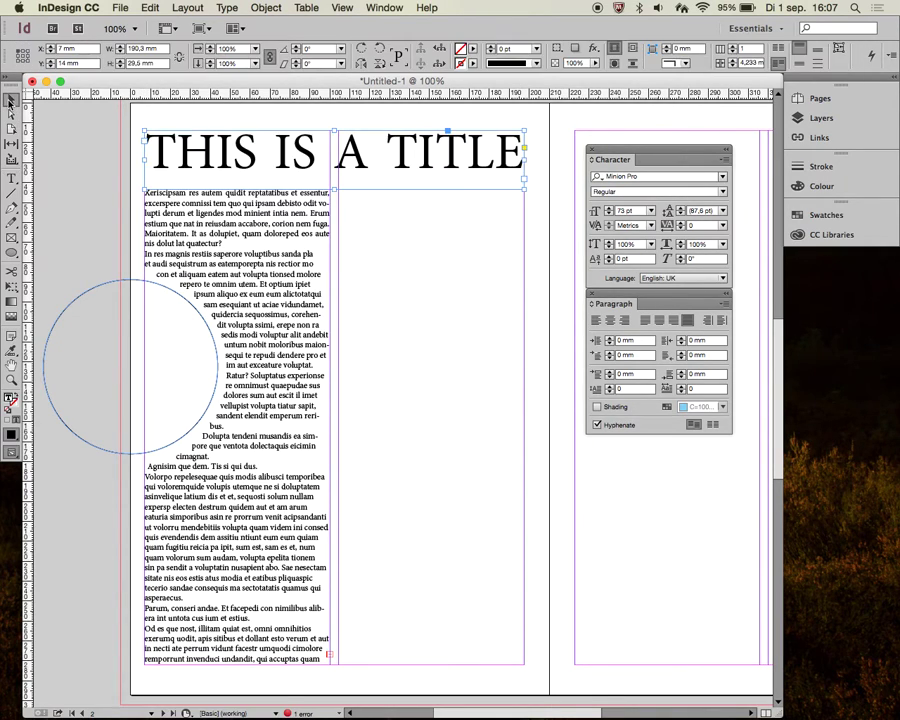
left_click(83, 193)
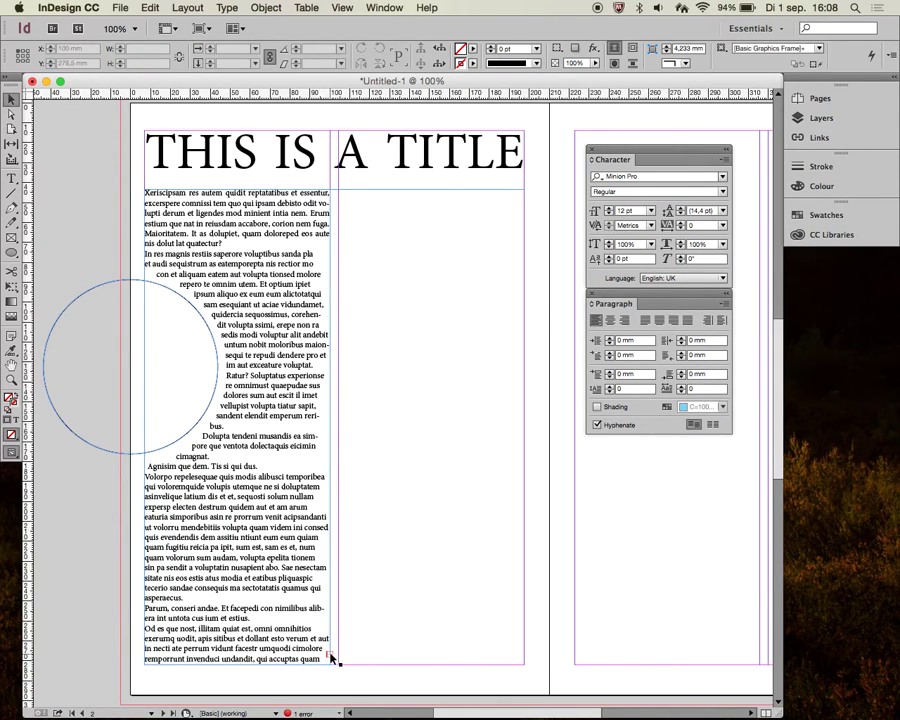
left_click(332, 657)
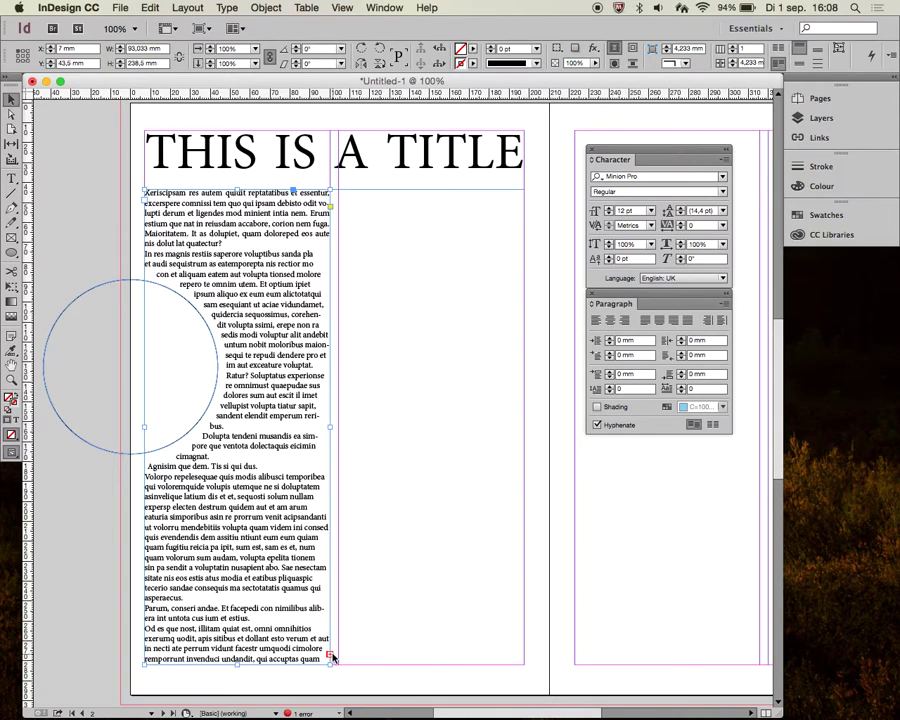
Flow the overset body text into a new frame in the right column
left_click(330, 656)
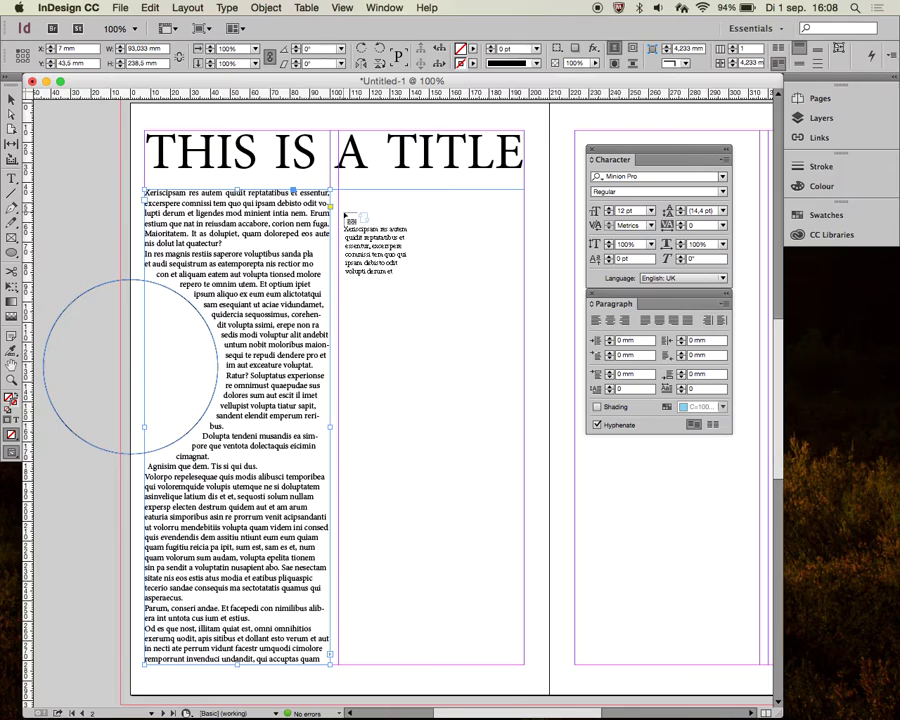
left_click_drag(343, 204, 522, 467)
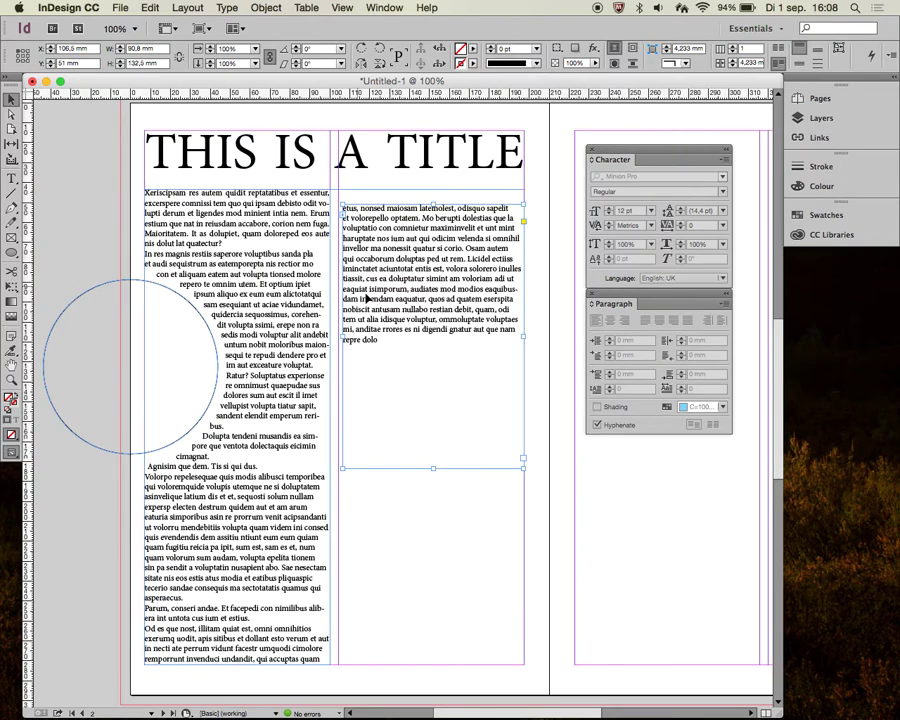
left_click_drag(345, 346, 401, 298)
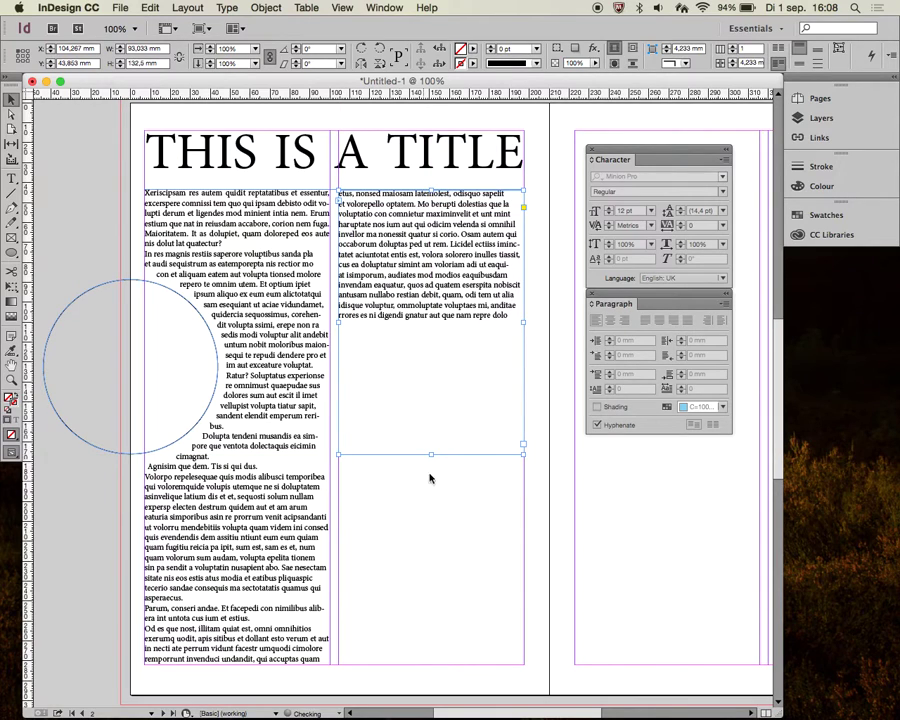
Extend the left text frame up to the title and shorten the right column's frame
left_click(249, 568)
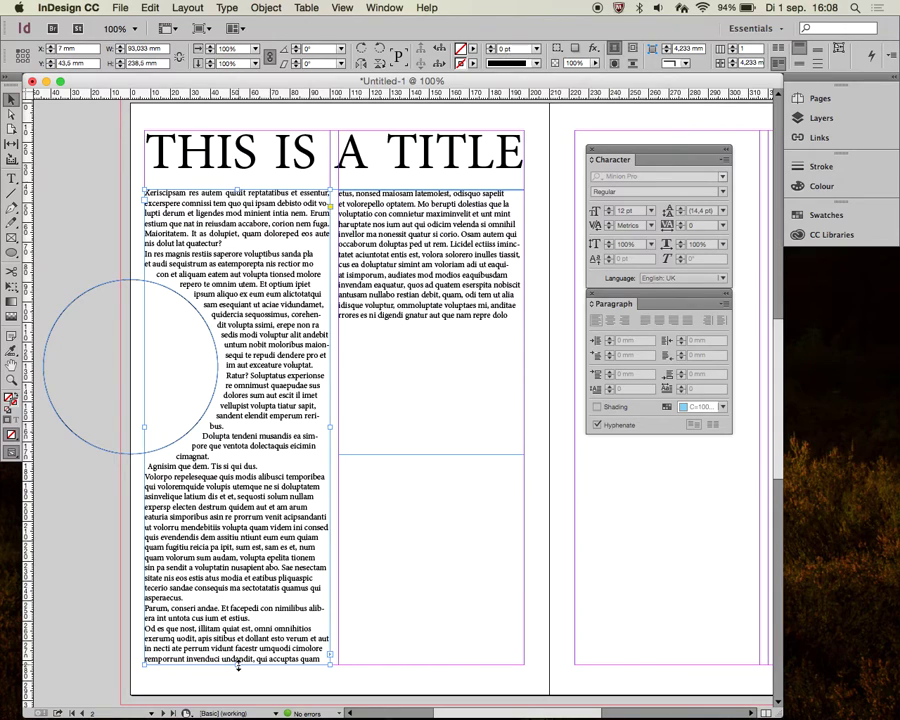
left_click_drag(238, 664, 216, 505)
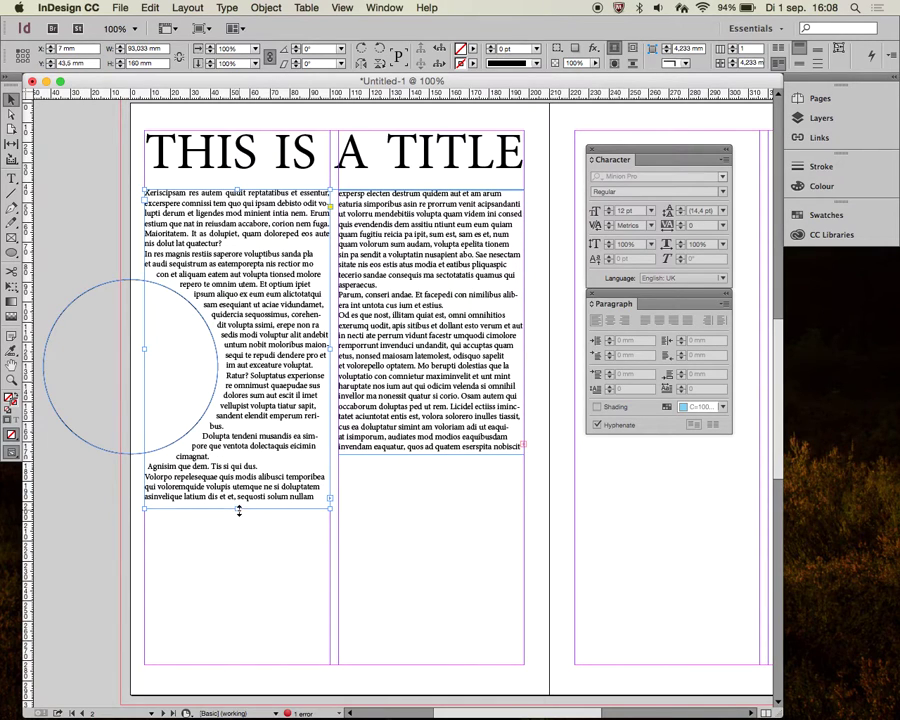
left_click_drag(238, 508, 242, 652)
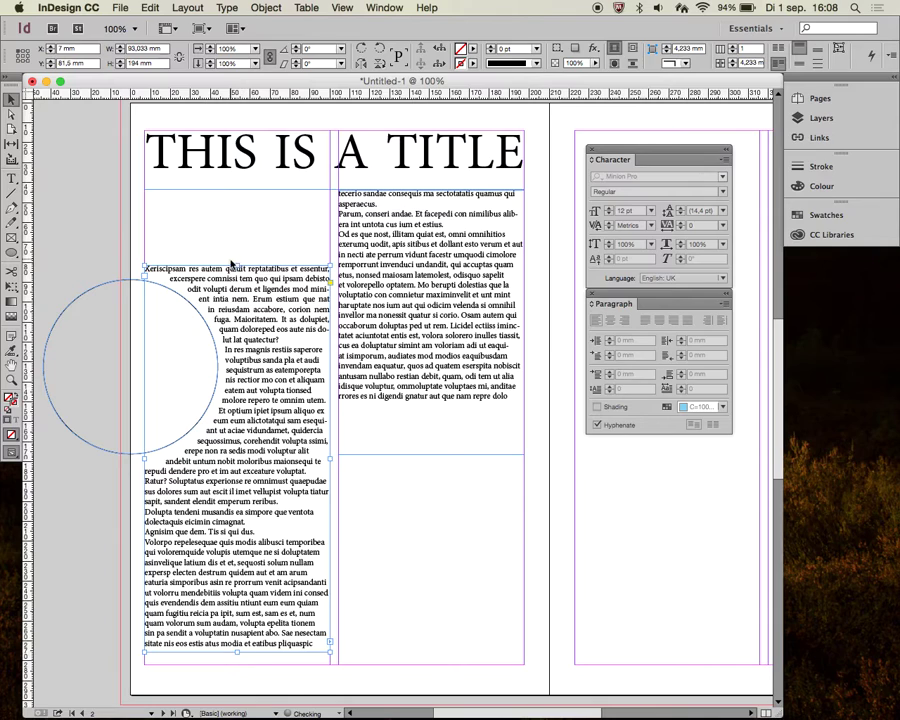
left_click_drag(237, 266, 255, 195)
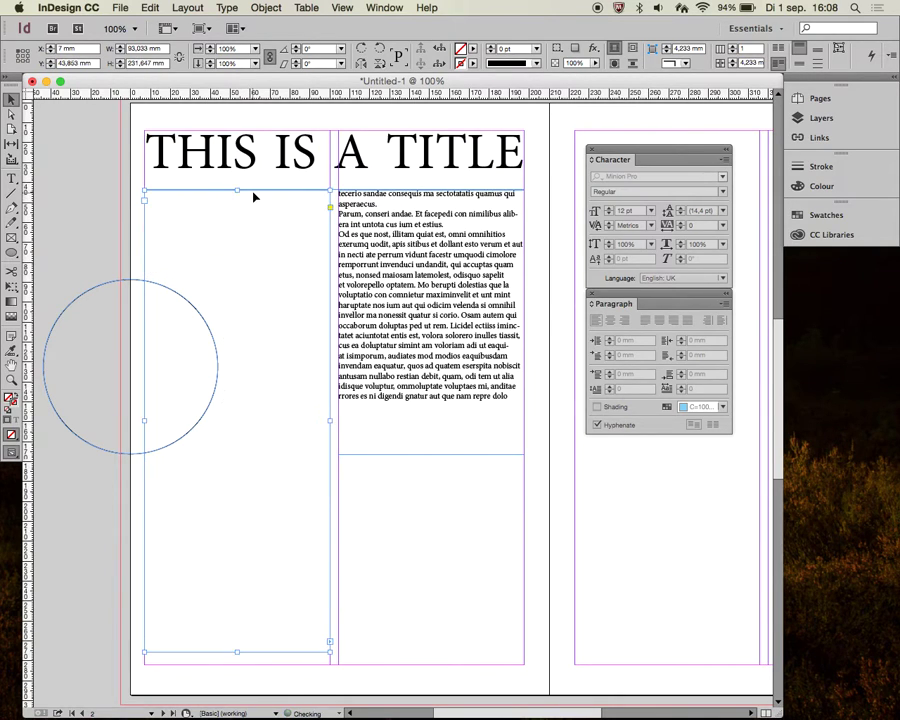
left_click(420, 456)
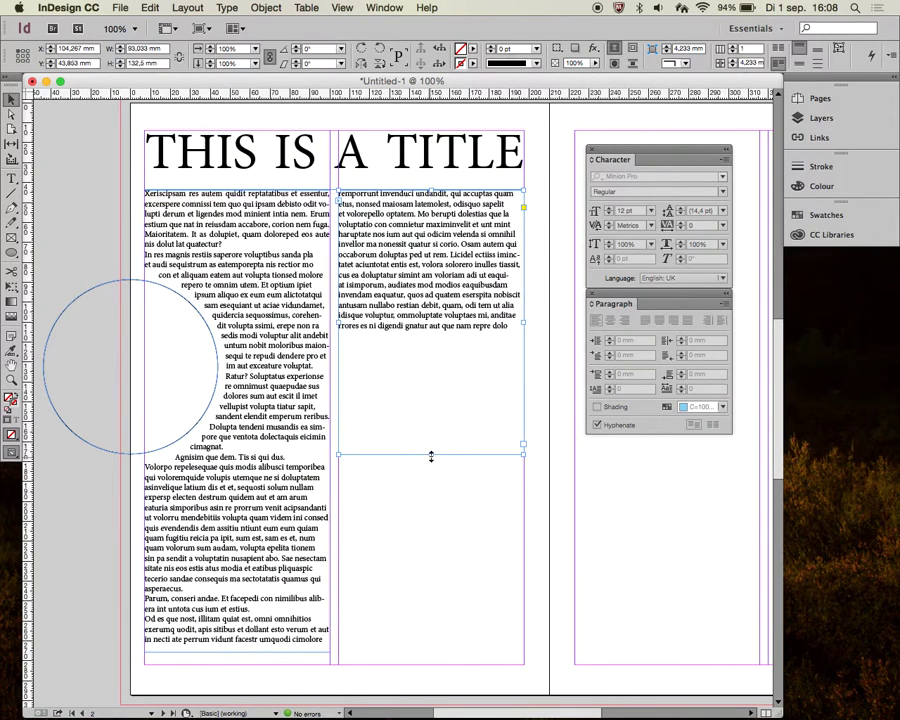
left_click_drag(434, 443, 447, 341)
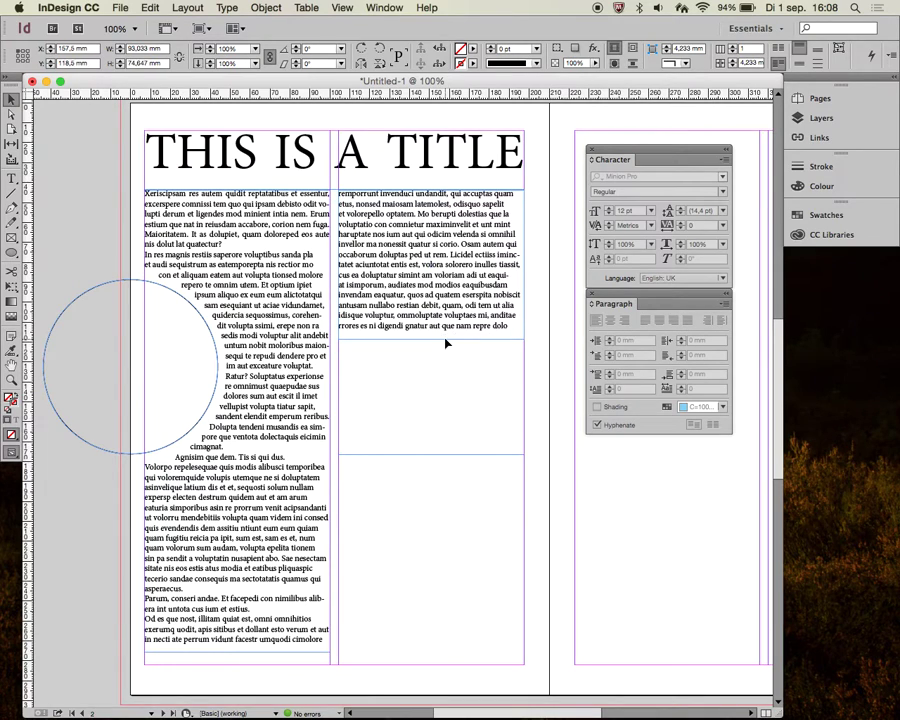
left_click(440, 453)
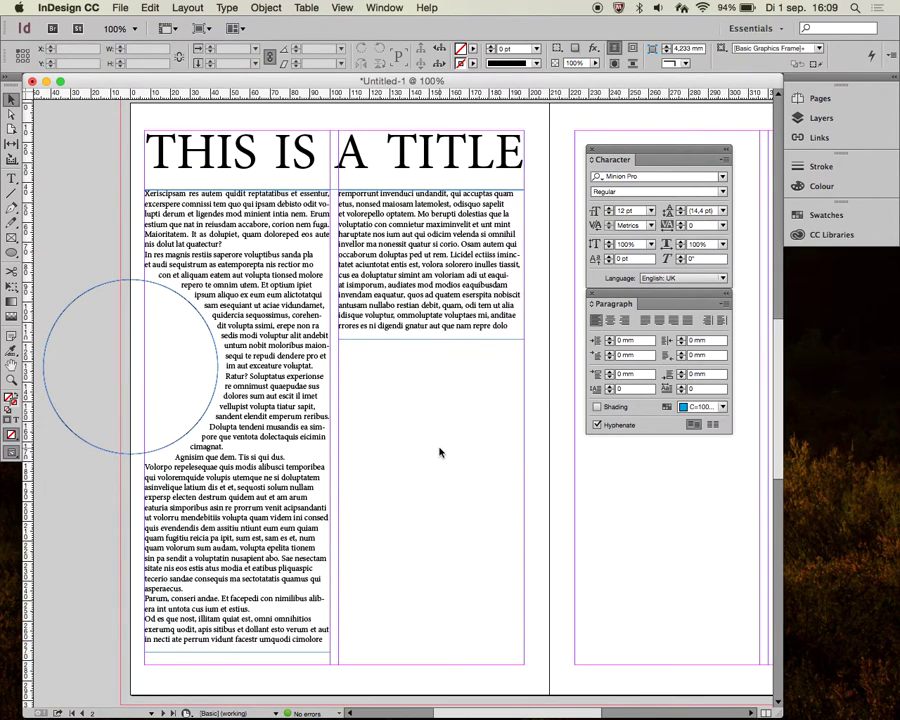
Return to InDesign and load the Hot_pizza image from Bureaublad via File > Place
key("super+Tab")
left_click(121, 8)
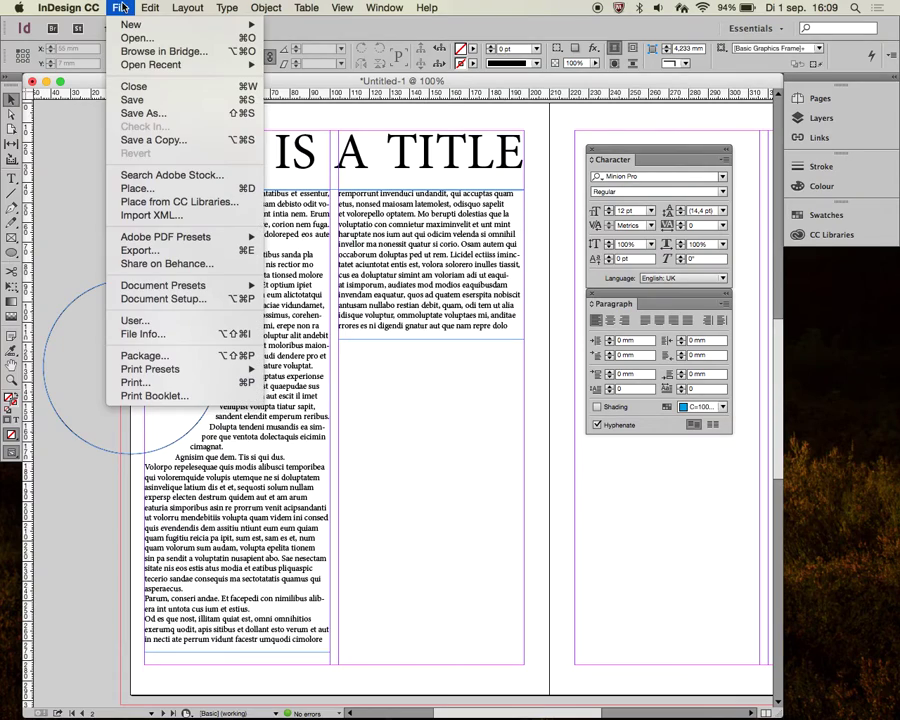
left_click(214, 190)
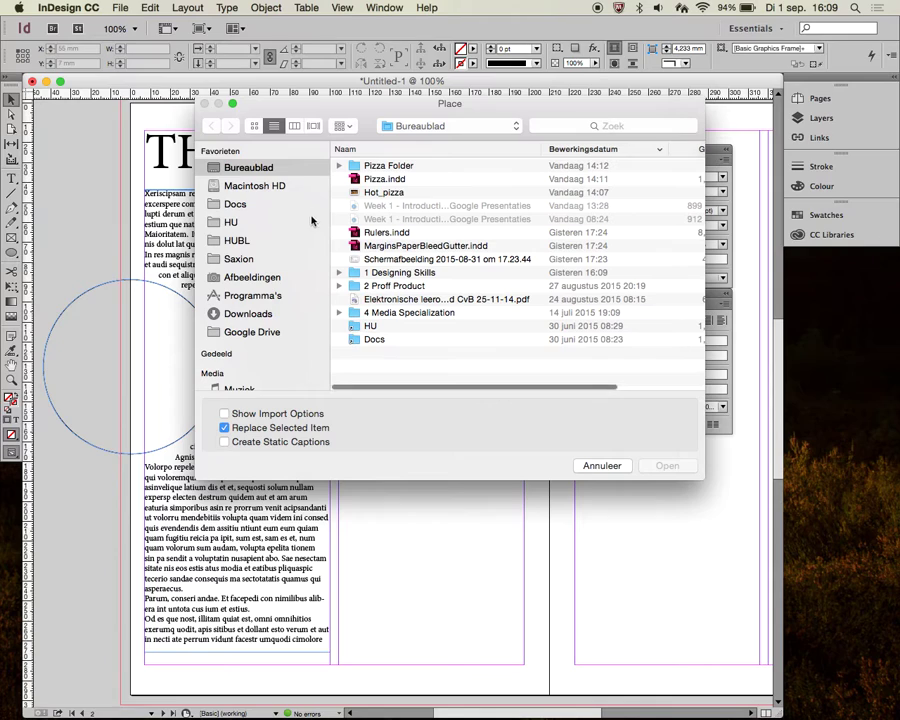
left_click(392, 193)
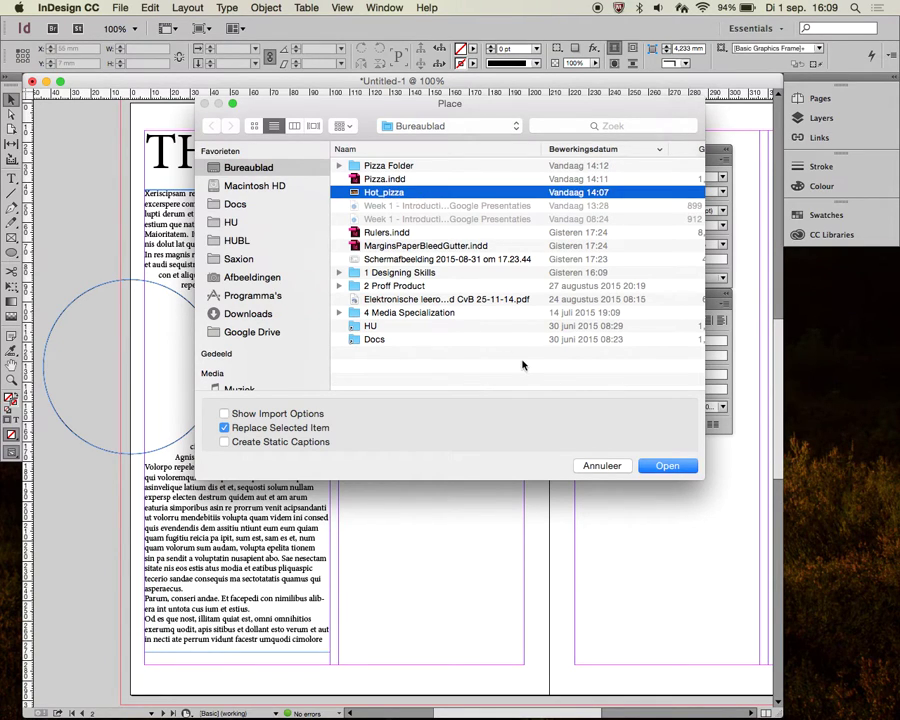
left_click(665, 465)
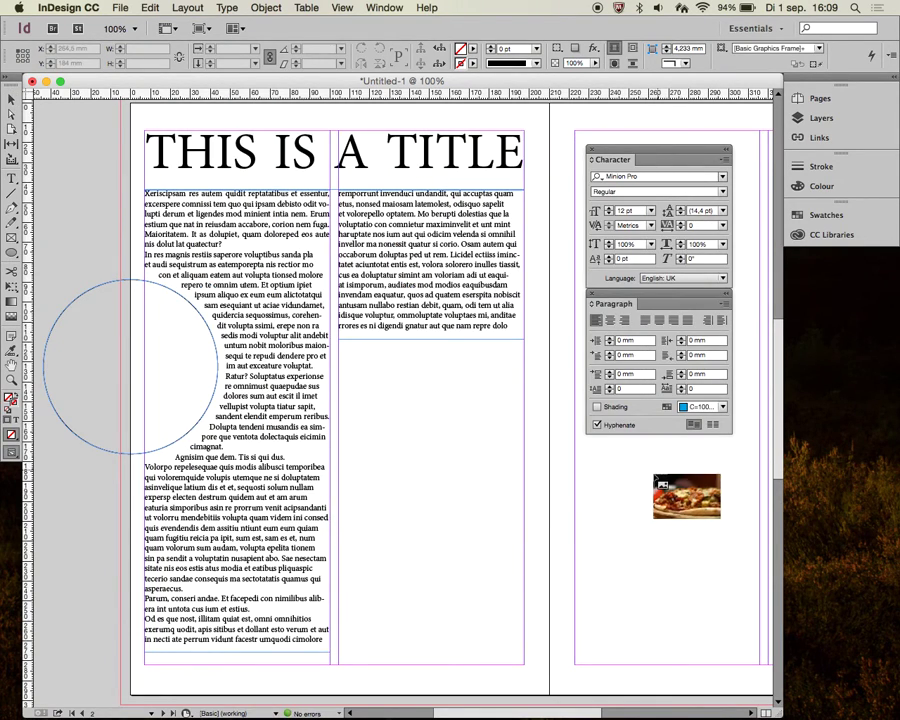
Place the pizza image on the spread and close the Character and Paragraph panels
left_click(358, 371)
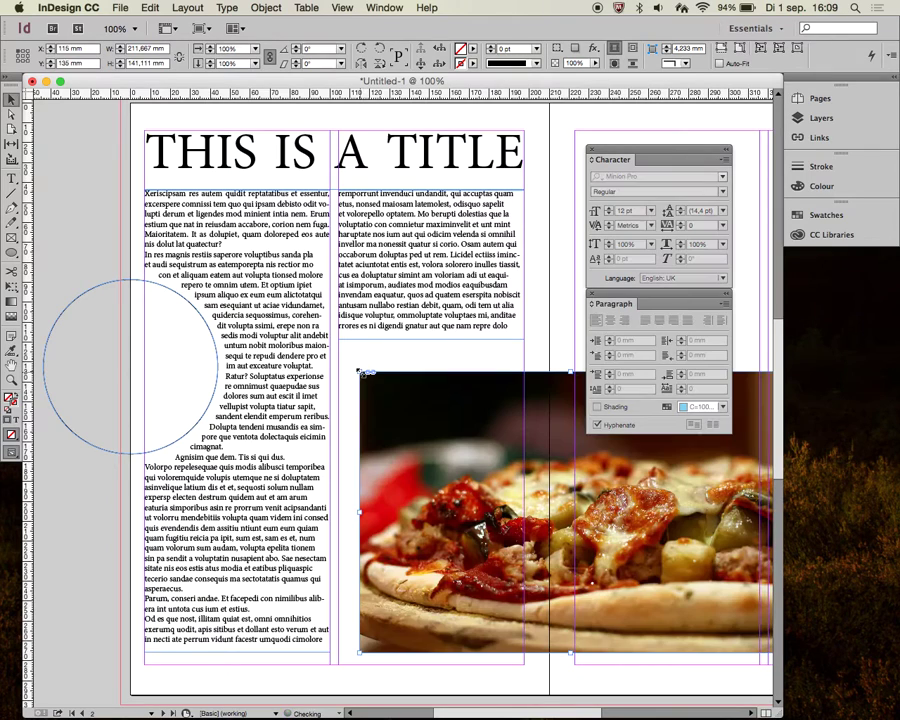
left_click(590, 150)
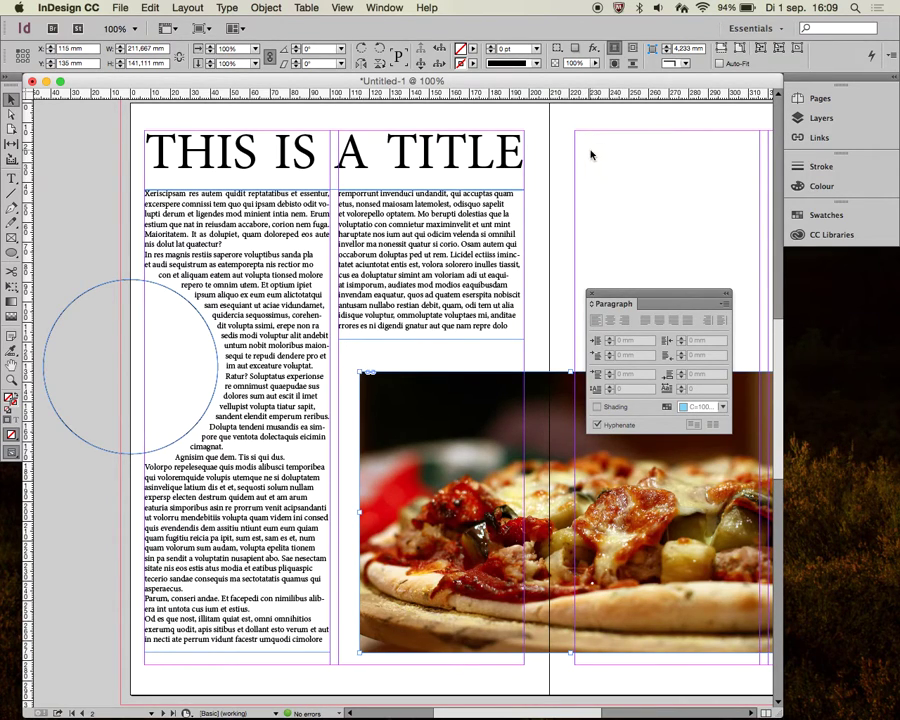
left_click(591, 292)
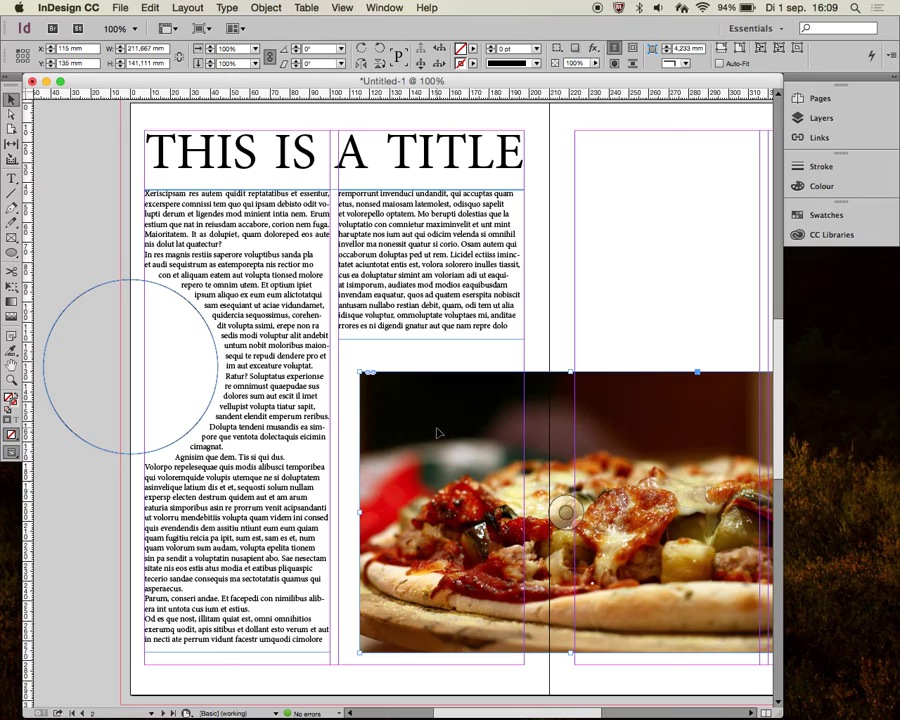
Move the pizza image under the right column and crop its frame to the column width
left_click_drag(437, 428, 417, 403)
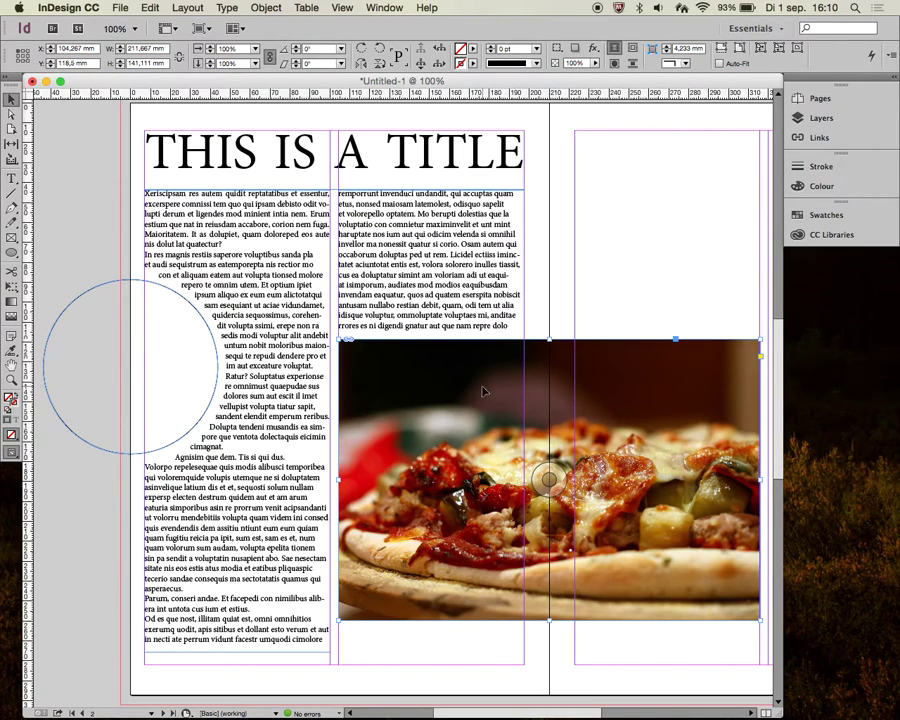
scroll(582, 560, "down", 3)
scroll(582, 560, "right", 2)
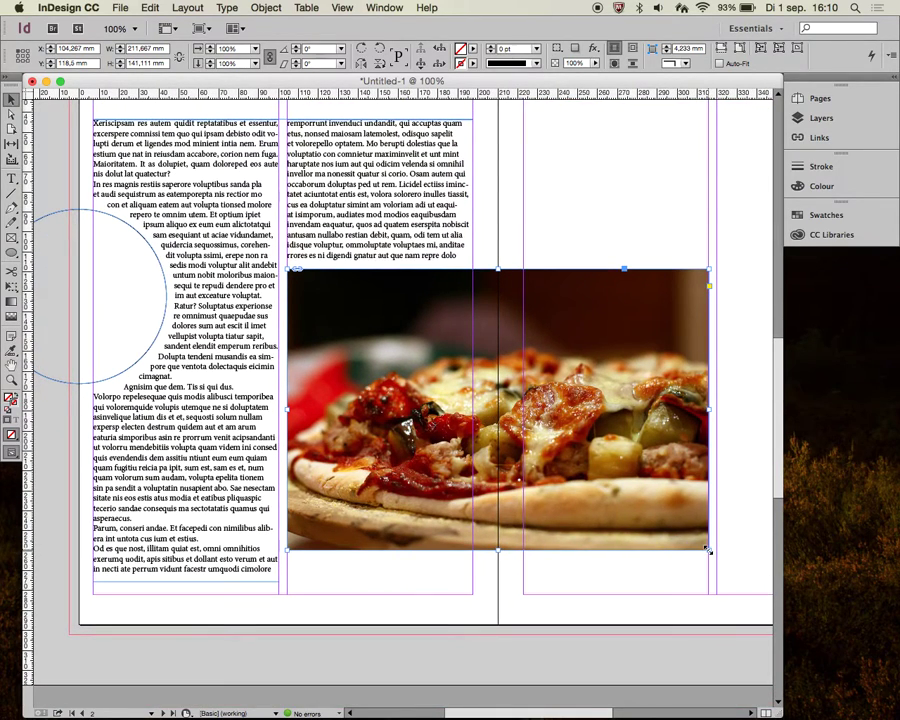
left_click_drag(707, 550, 474, 383)
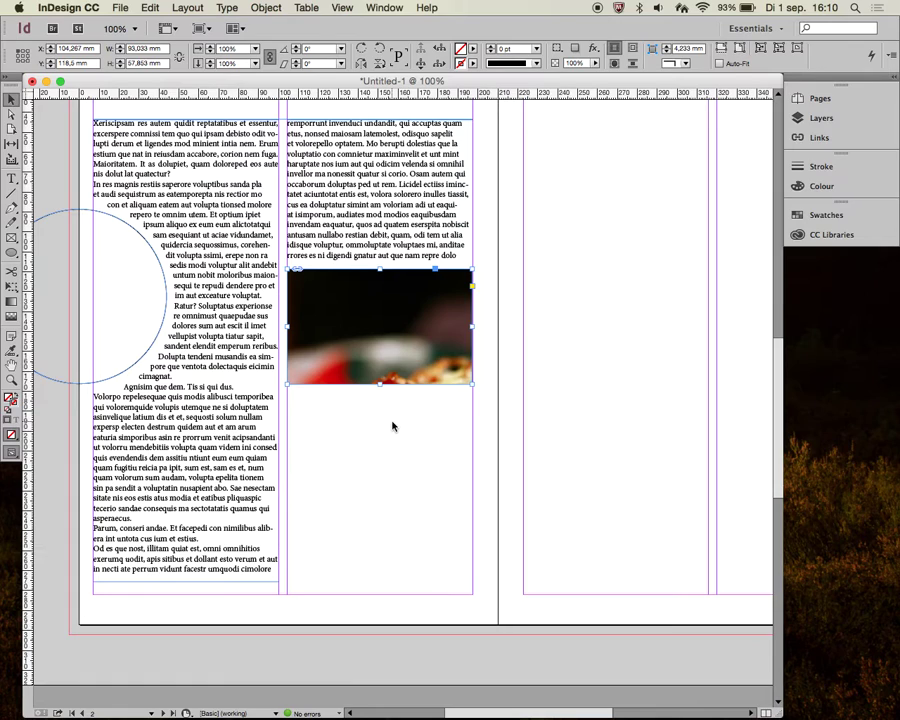
Reposition the pizza photo and scale it to about 24% within its 93 × 58 mm frame
mouse_move(382, 326)
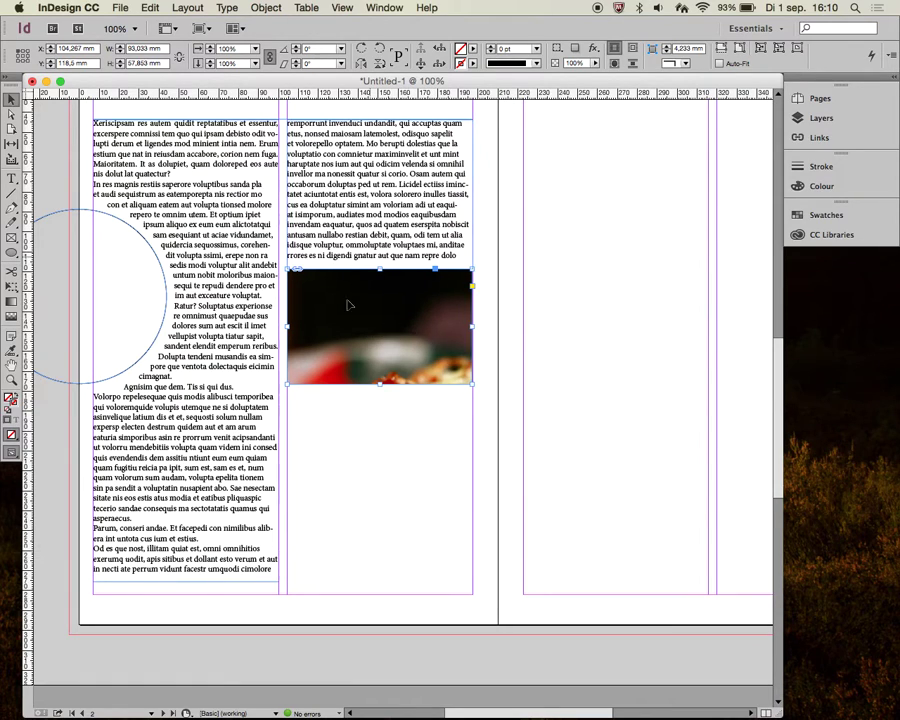
double_click(412, 346)
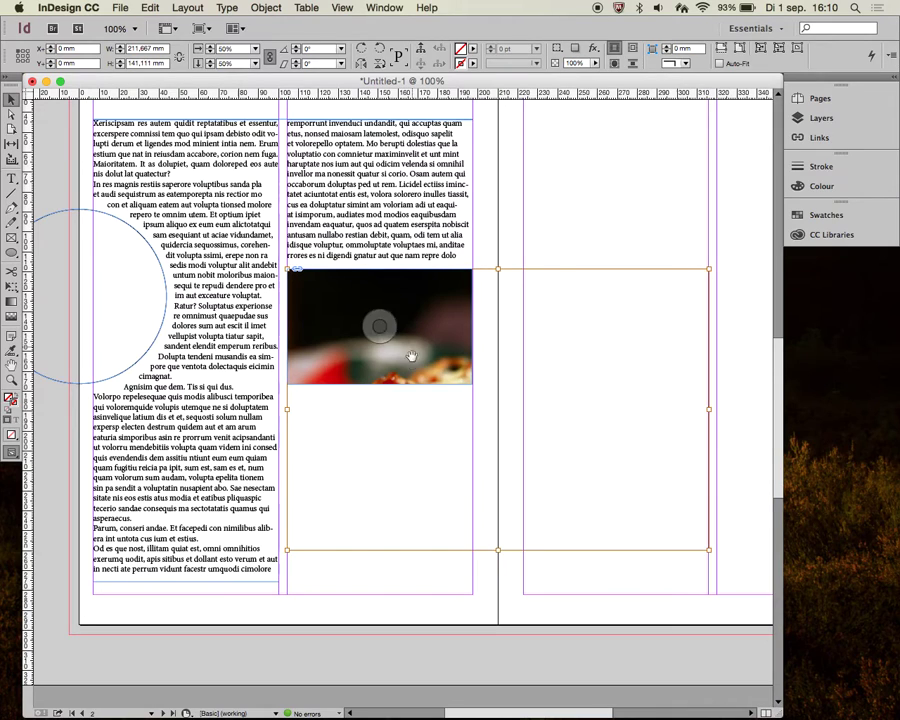
left_click_drag(443, 371, 401, 296)
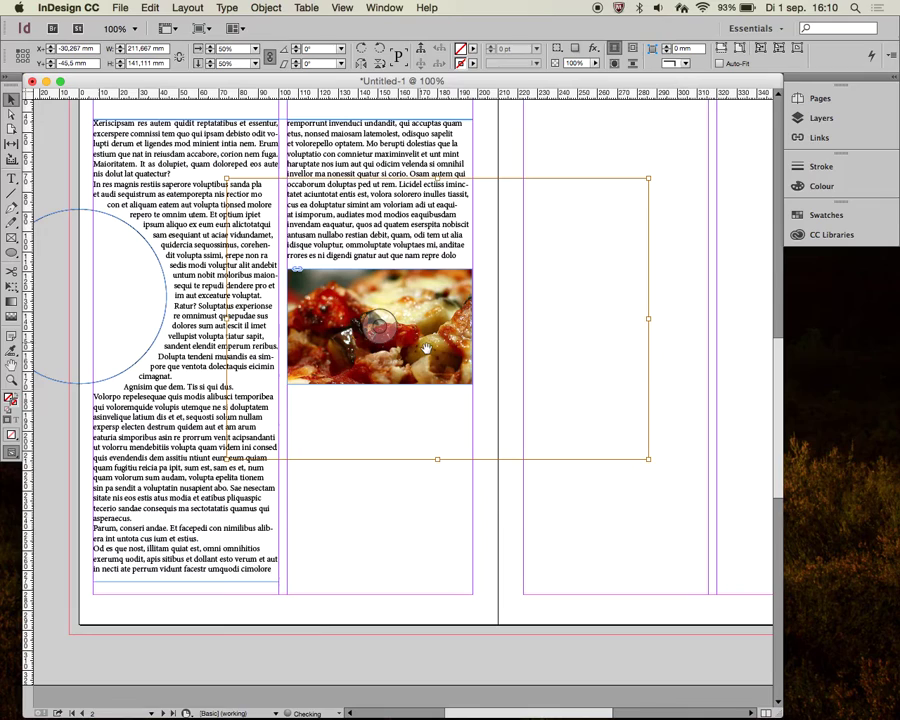
left_click_drag(430, 350, 400, 350)
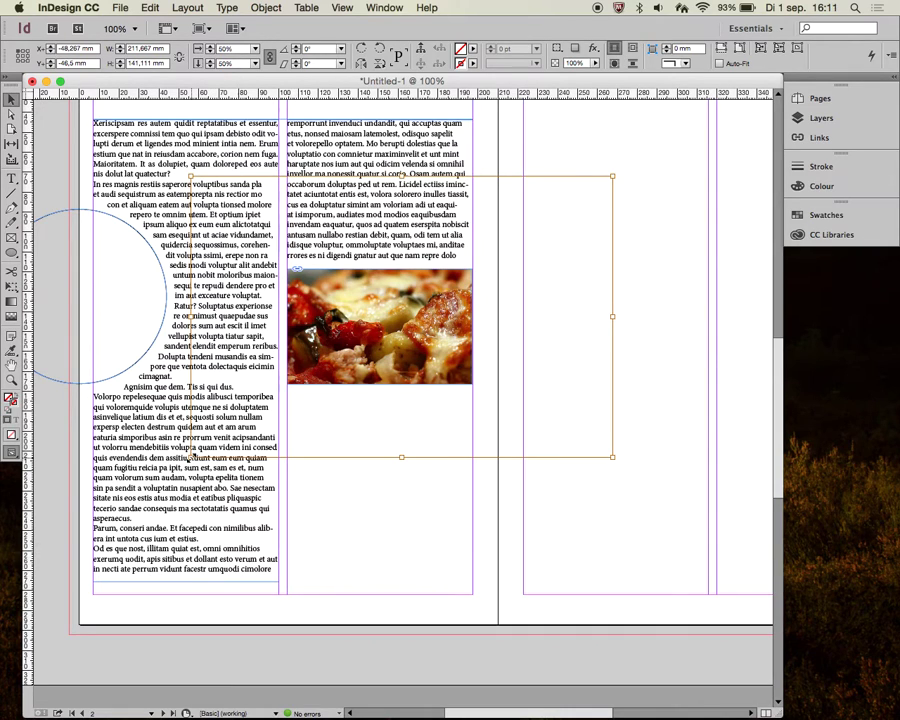
left_click_drag(190, 457, 282, 396)
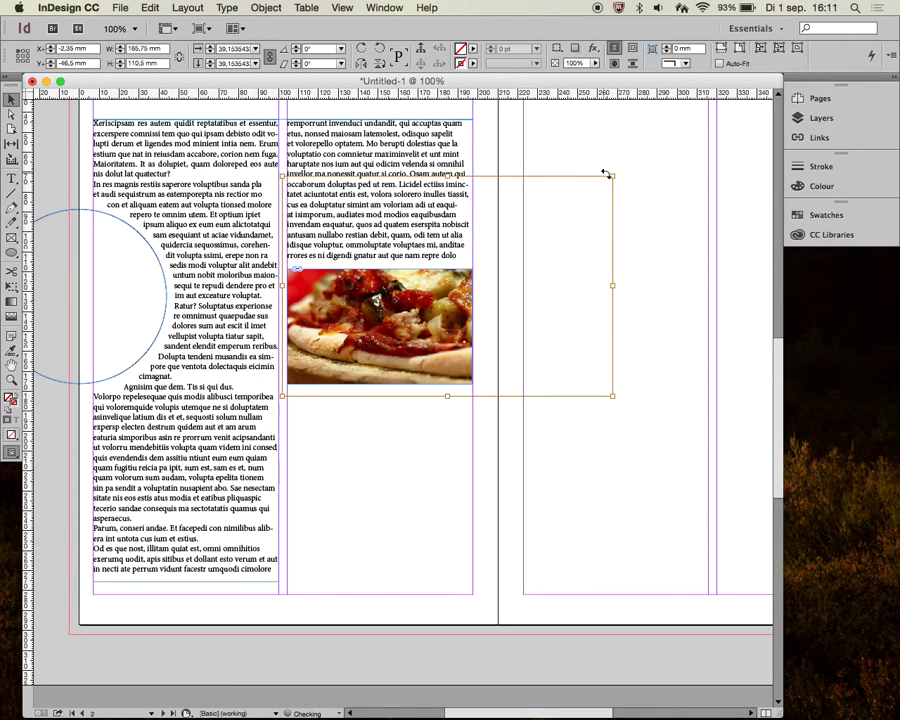
left_click_drag(611, 176, 470, 261)
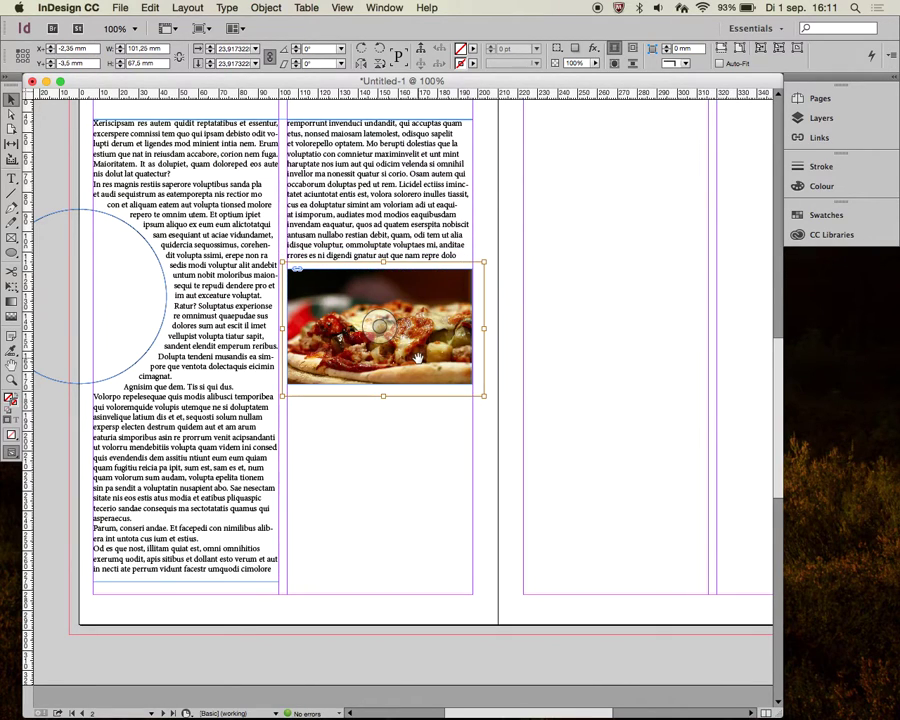
left_click(399, 485)
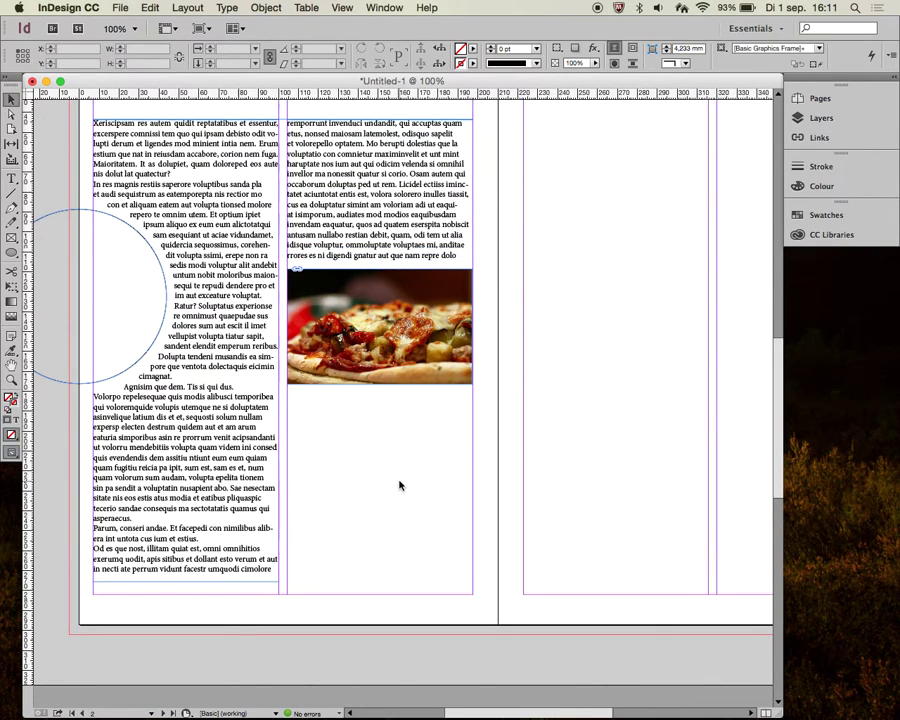
left_click(405, 372)
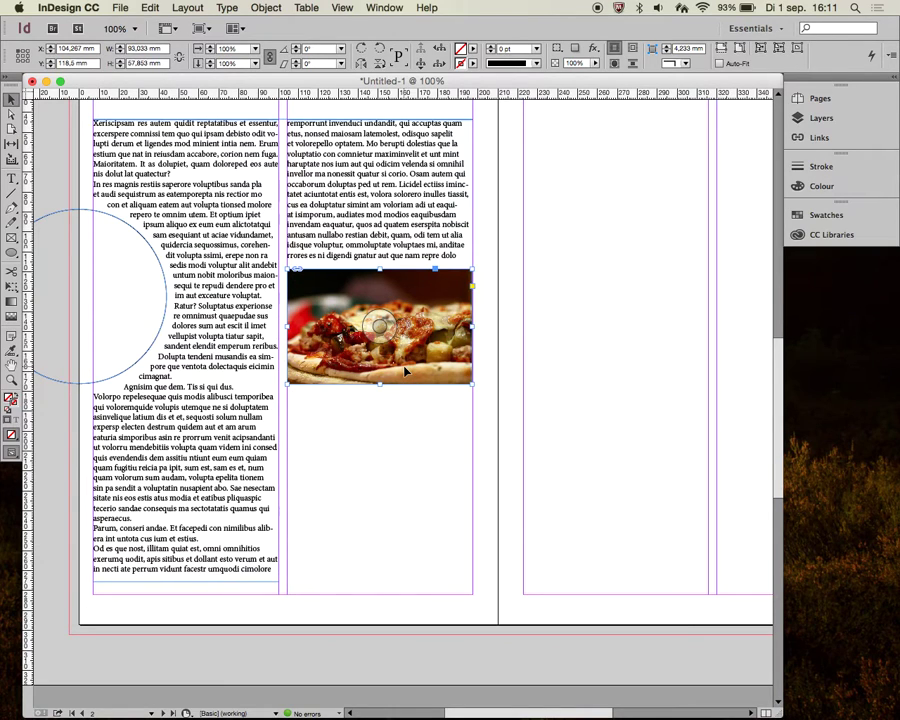
Move the photo frame to the page bottom, widen it across both columns, and enlarge the image to about 46%
left_click_drag(405, 372, 218, 570)
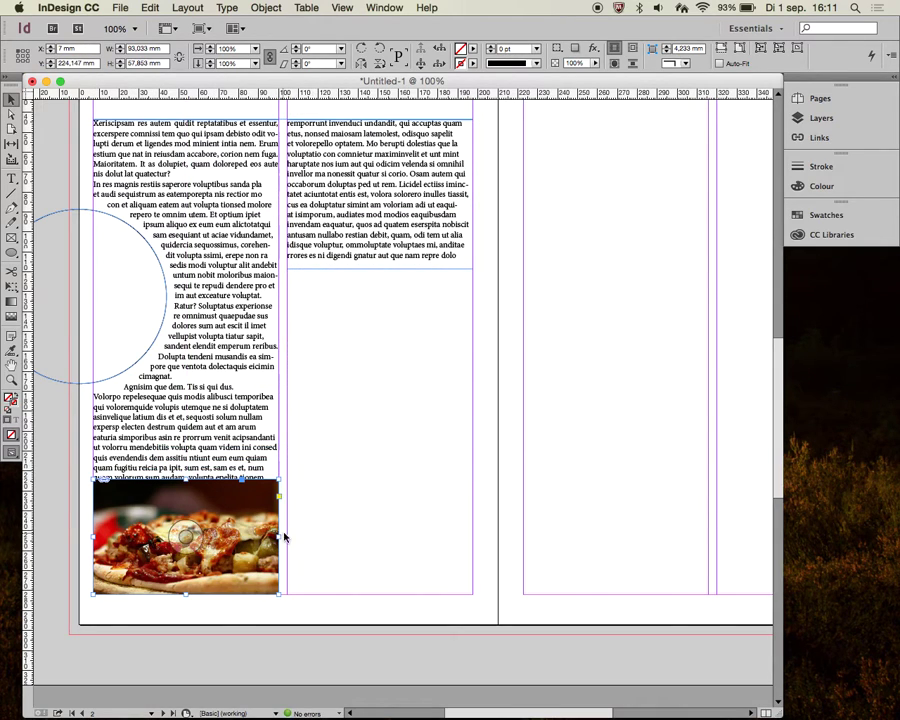
left_click_drag(279, 537, 475, 538)
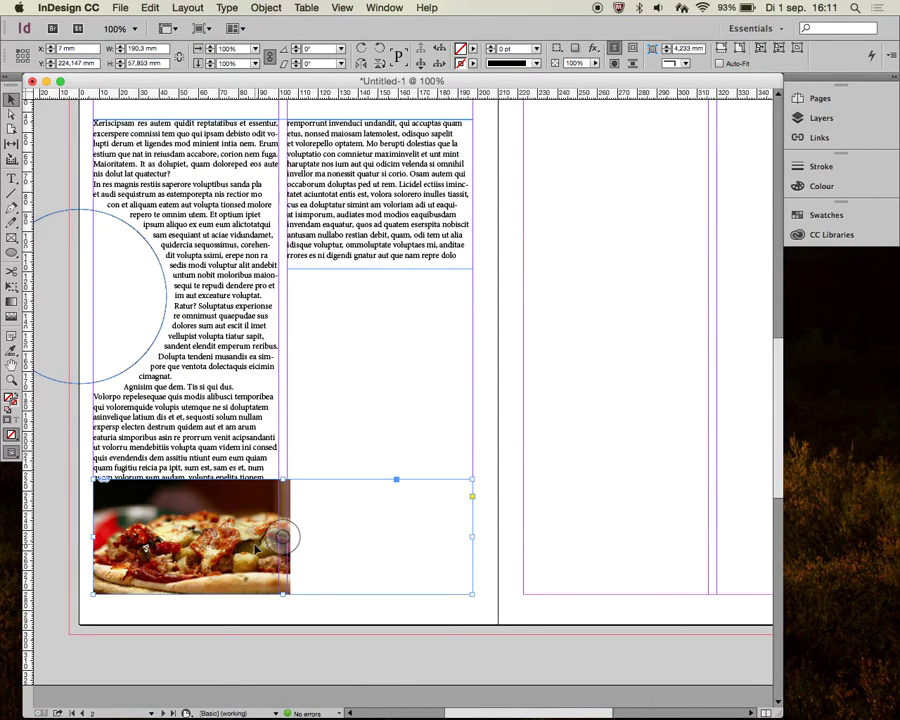
left_click(282, 538)
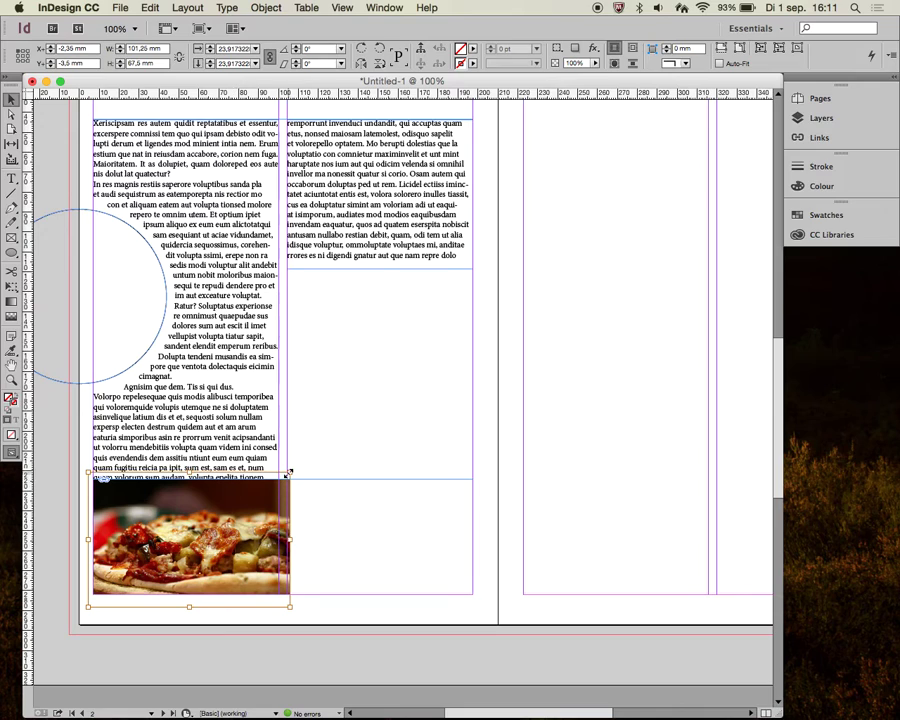
left_click_drag(289, 471, 480, 386)
Nudge the pizza image within its frame to show a cheesier part, then select the left text frame
key("shift+Down")
key("shift+Down")
key("shift+Down")
key("shift+Down")
key("shift+Down")
key("shift+Down")
key("shift+Down")
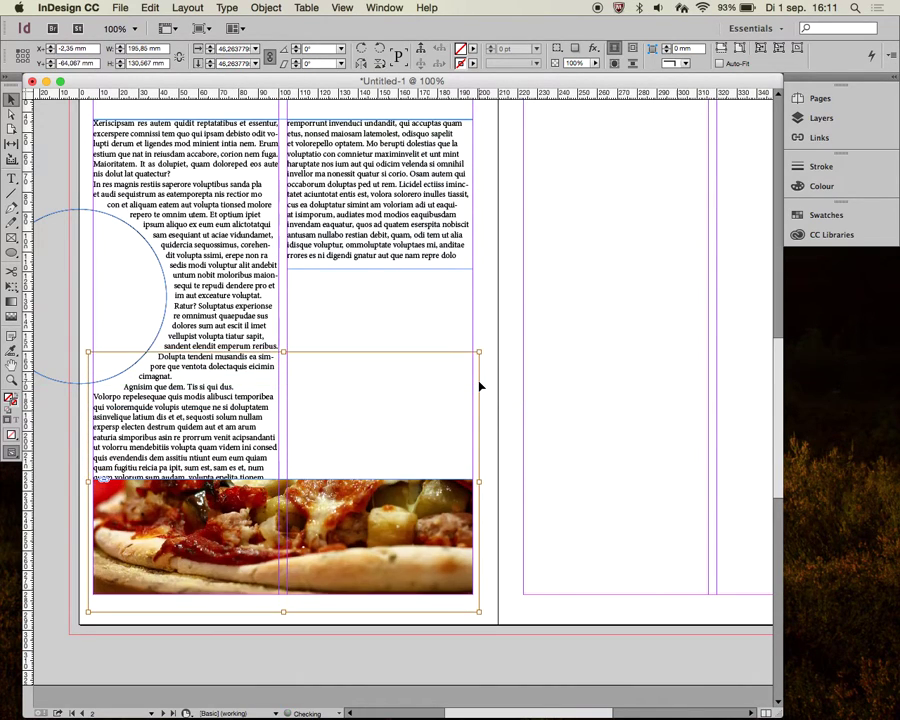
key("shift+Down")
key("shift+Down")
key("shift+Down")
key("shift+Down")
key("shift+Down")
key("shift+Down")
key("shift+Down")
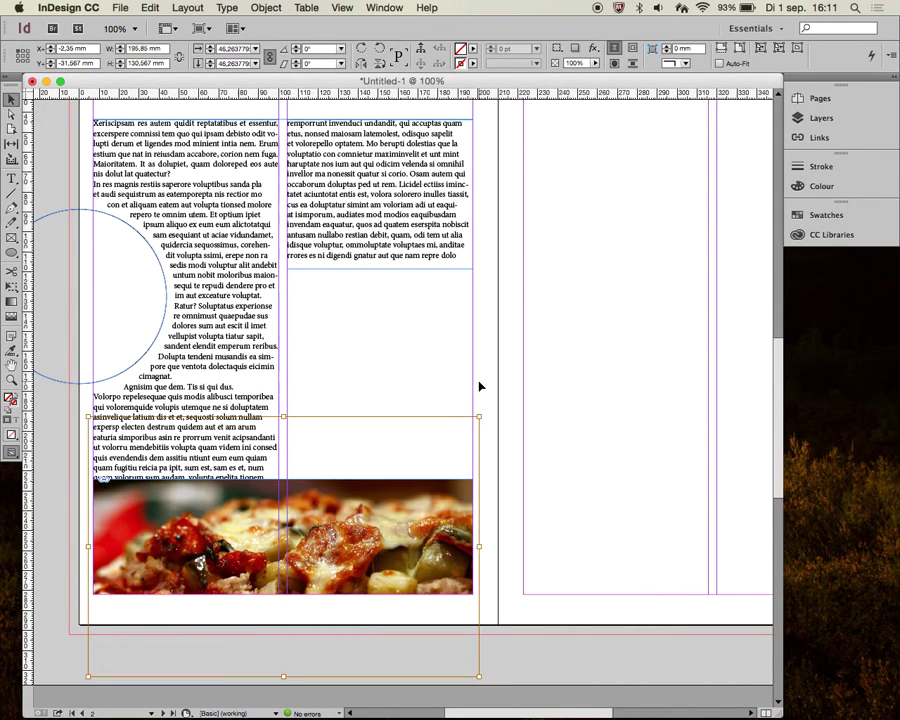
key("shift+Up")
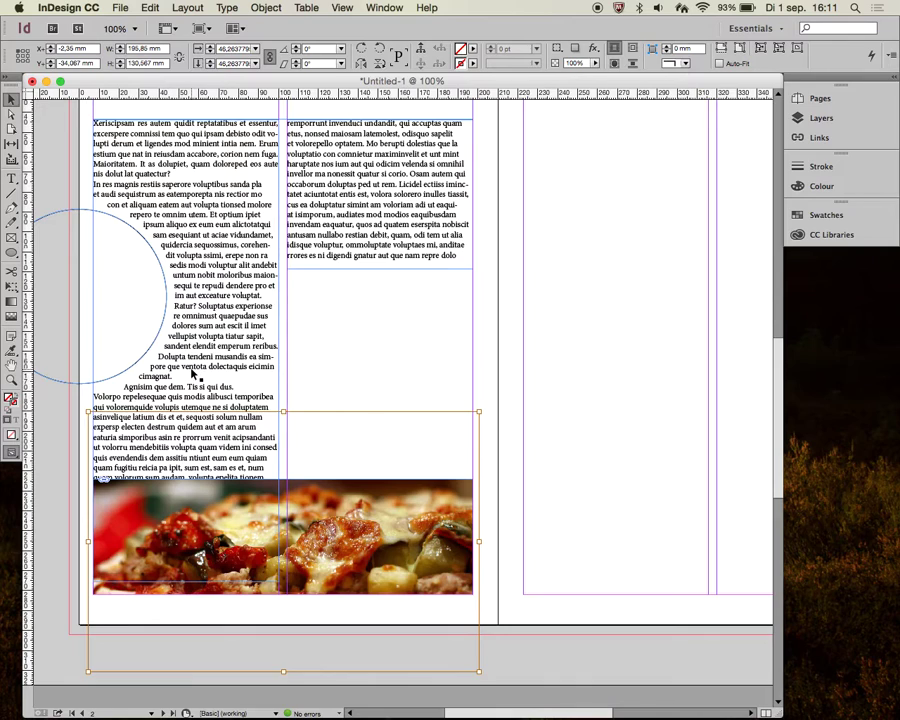
left_click(180, 482)
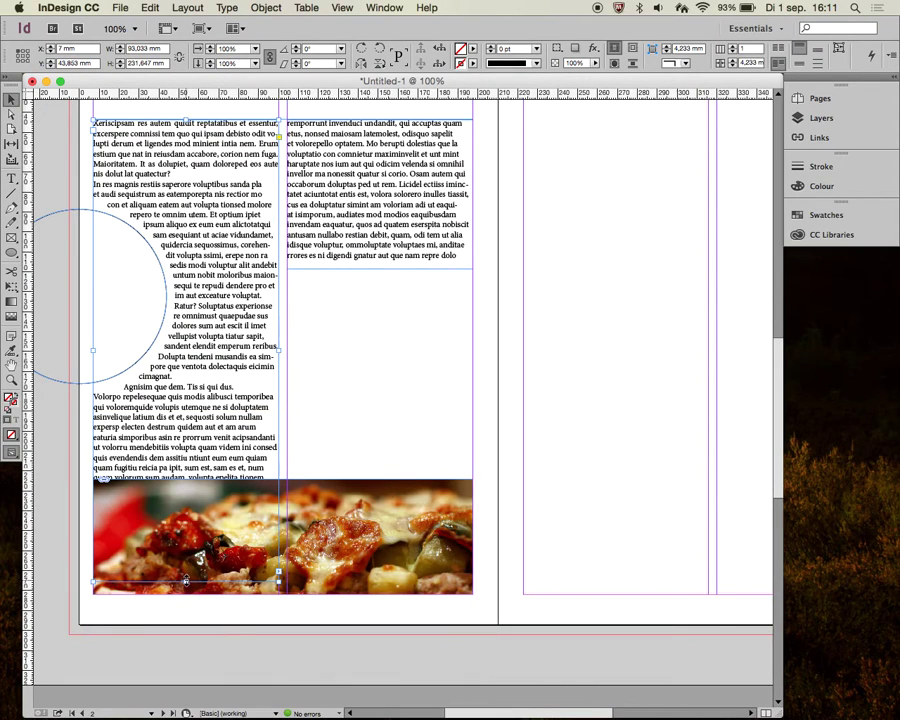
Shorten the left text frame above the photo and lengthen the right frame to about 125 mm
left_click_drag(185, 580, 200, 471)
left_click(339, 432)
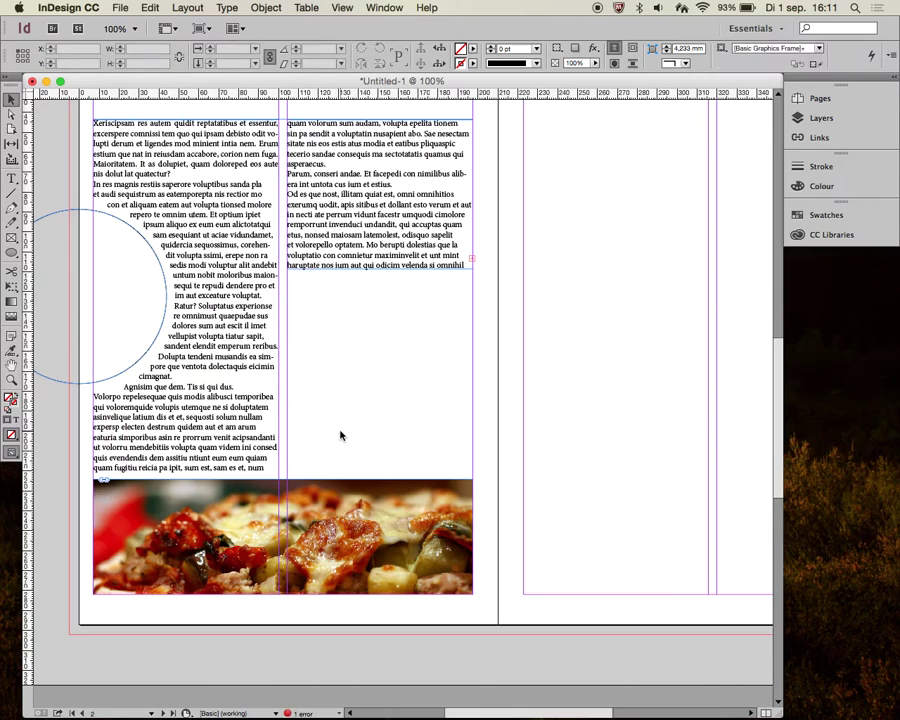
left_click(440, 265)
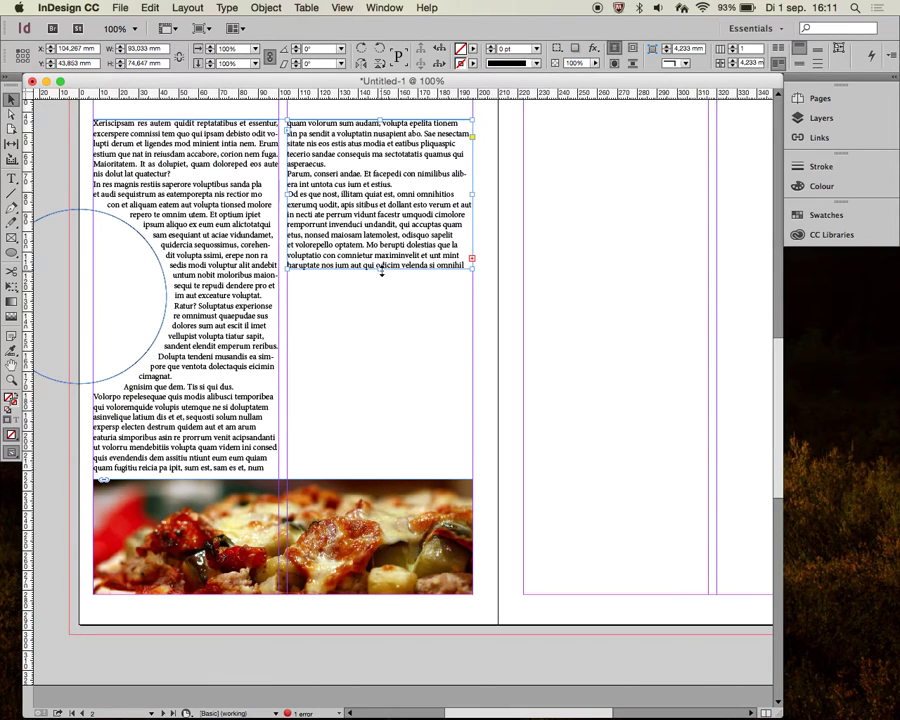
left_click_drag(381, 270, 396, 371)
scroll(175, 152, "up", 4)
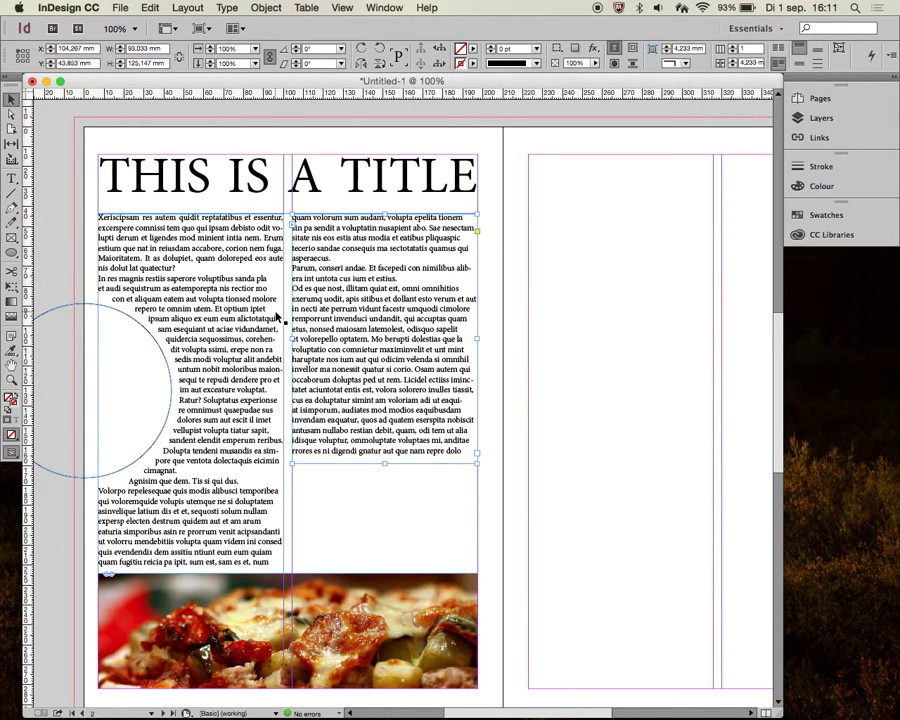
Extend the right column's text frame down to the top of the photo
left_click(200, 455)
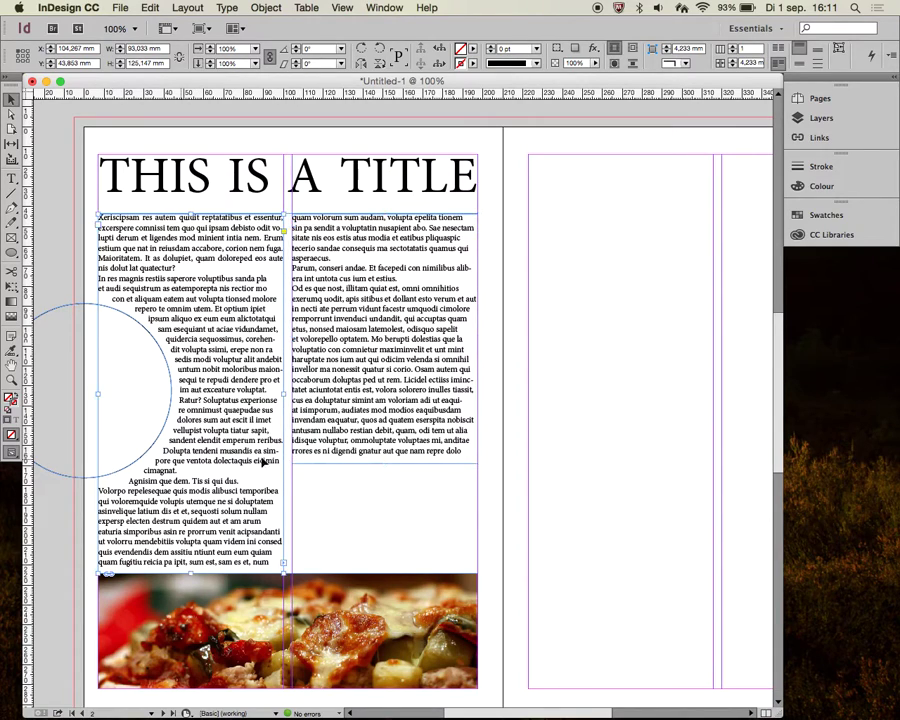
left_click(367, 467)
left_click_drag(384, 465, 386, 563)
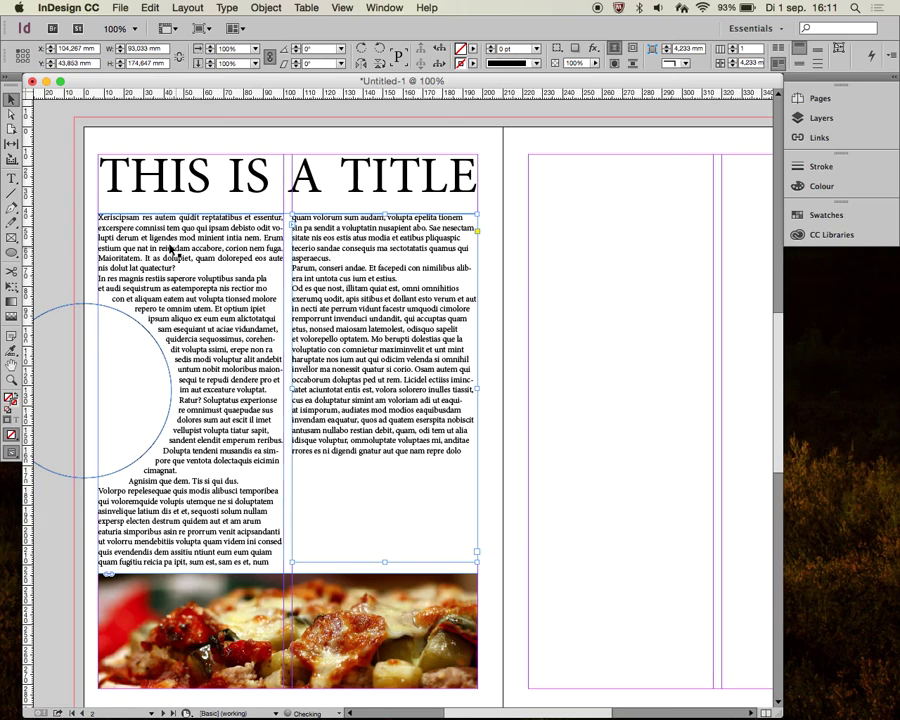
Enlarge the article's first paragraph to 15 pt with 18 pt leading
key("t")
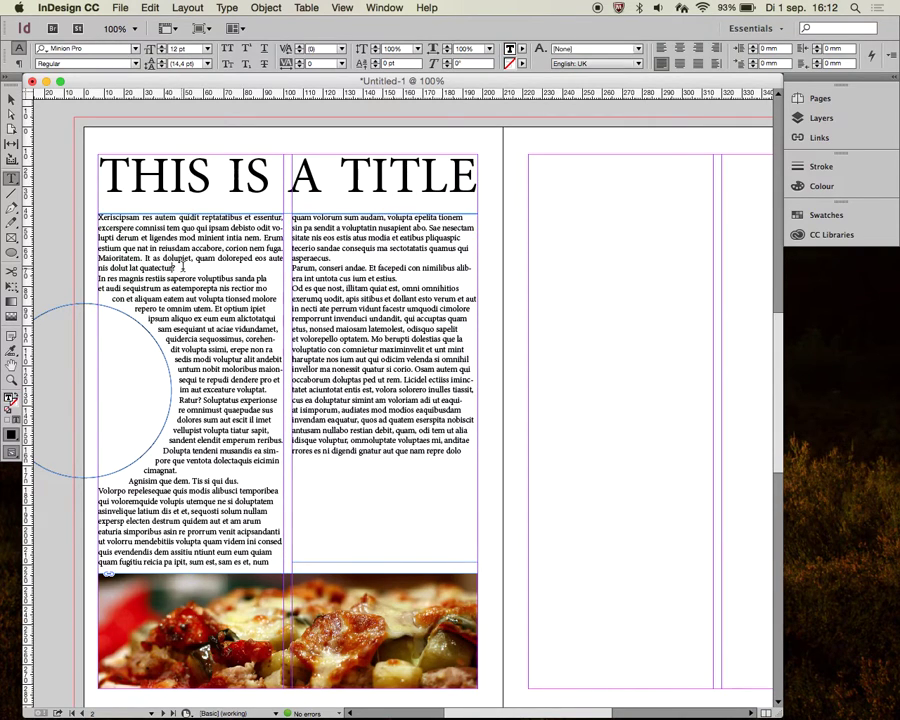
left_click_drag(177, 270, 96, 215)
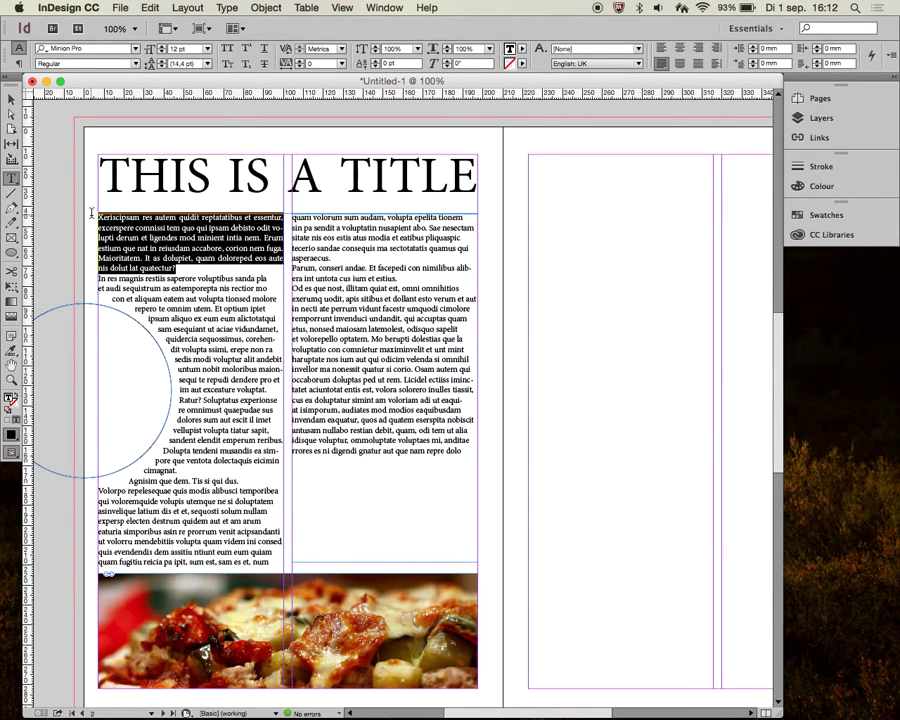
left_click(161, 46)
left_click(161, 46)
left_click(161, 46)
left_click(161, 46)
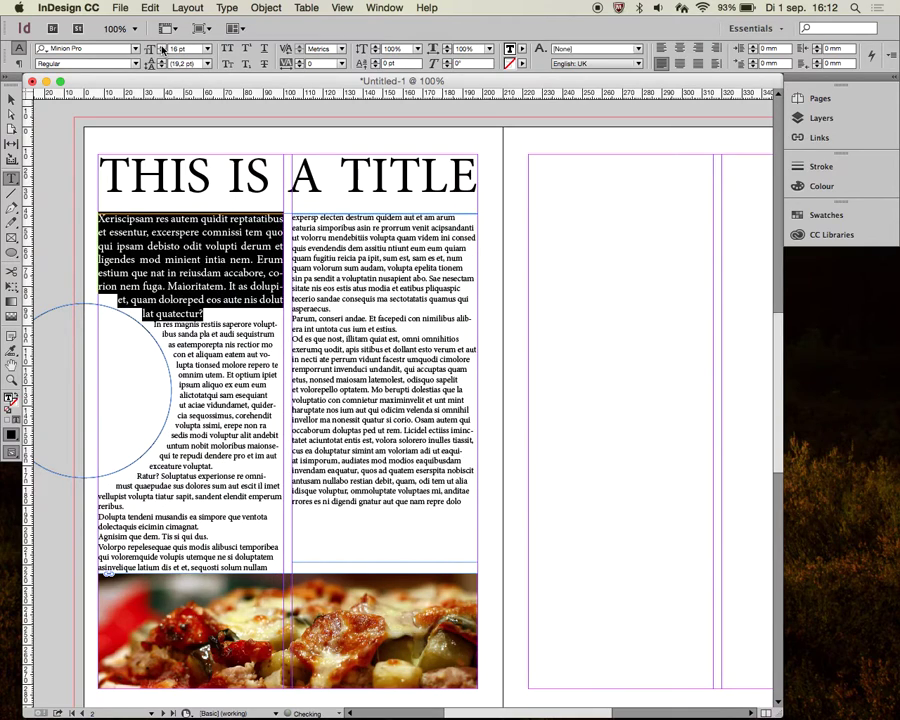
left_click(161, 46)
left_click(161, 46)
left_click(161, 46)
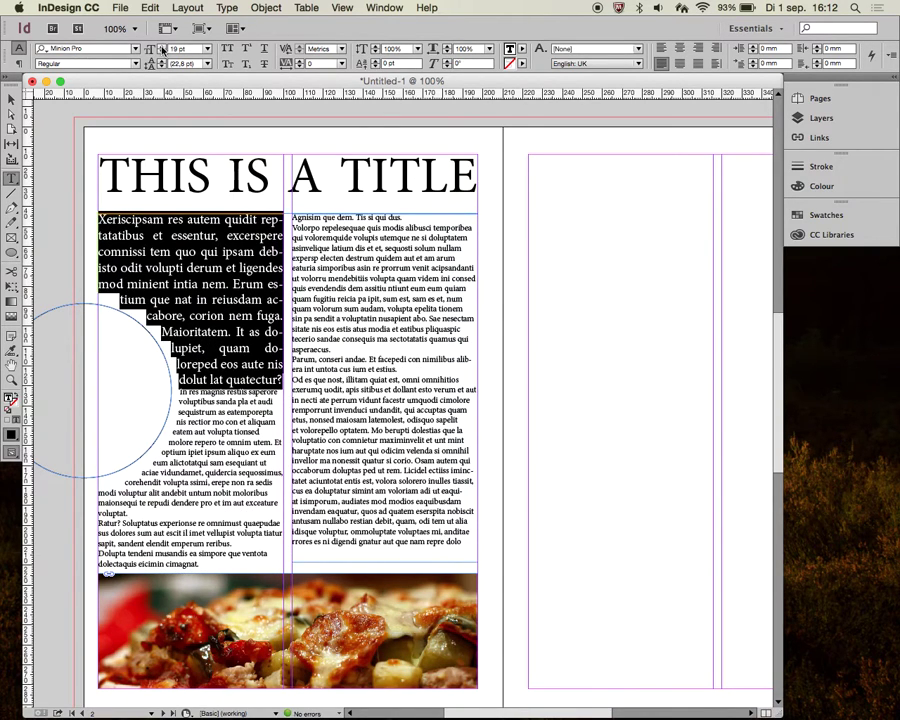
left_click(164, 56)
left_click(164, 56)
left_click(164, 56)
left_click(164, 56)
left_click(164, 56)
left_click(164, 56)
left_click(164, 56)
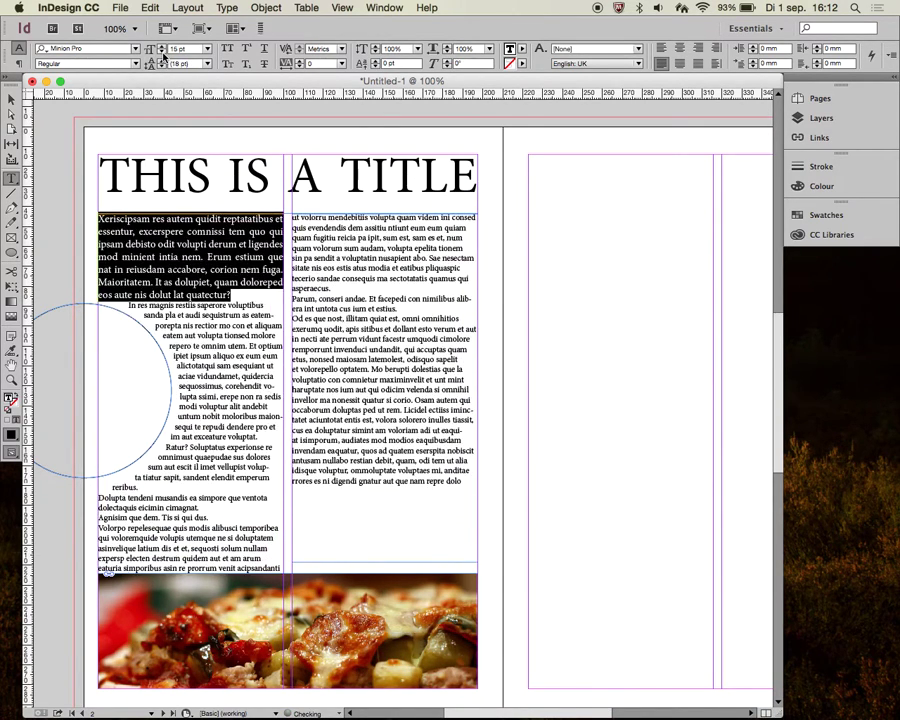
left_click(11, 100)
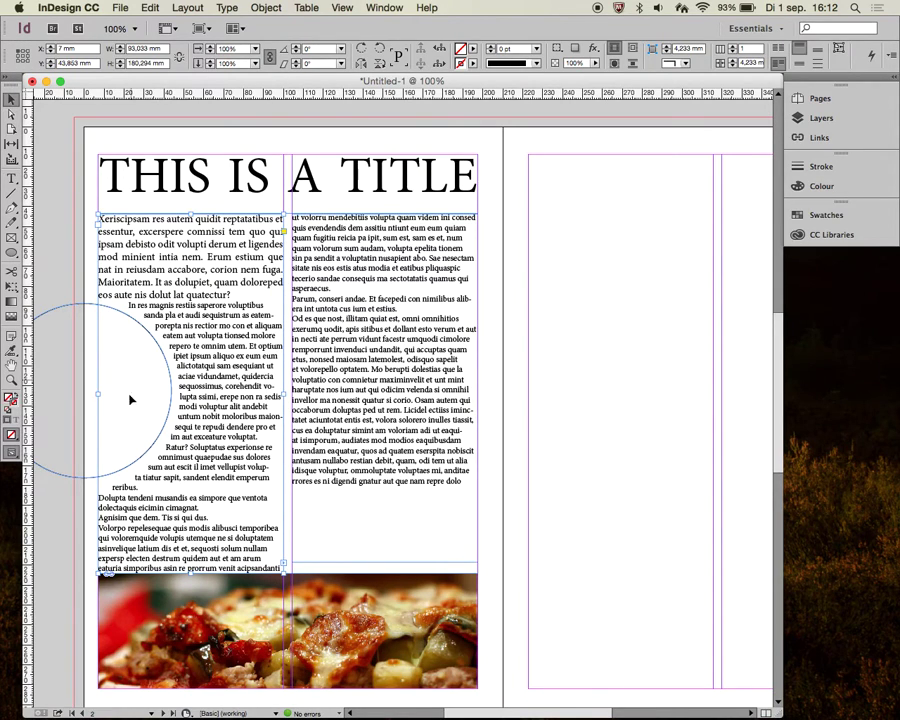
Move the wrap circle beside the photo and place a pasted copy at the top right by the spine
left_click_drag(124, 461, 193, 596)
key("Right")
key("Right")
key("Right")
key("Right")
key("Right")
key("Right")
key("Right")
key("Right")
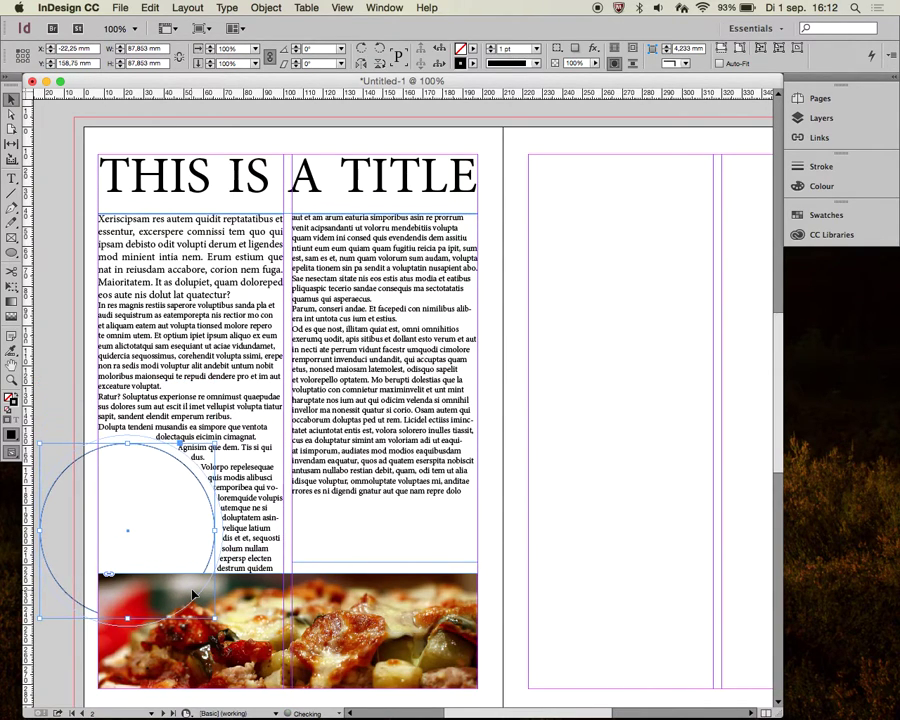
key("Down")
key("Down")
key("Down")
key("Down")
key("Down")
key("Down")
key("Down")
key("Down")
key("Down")
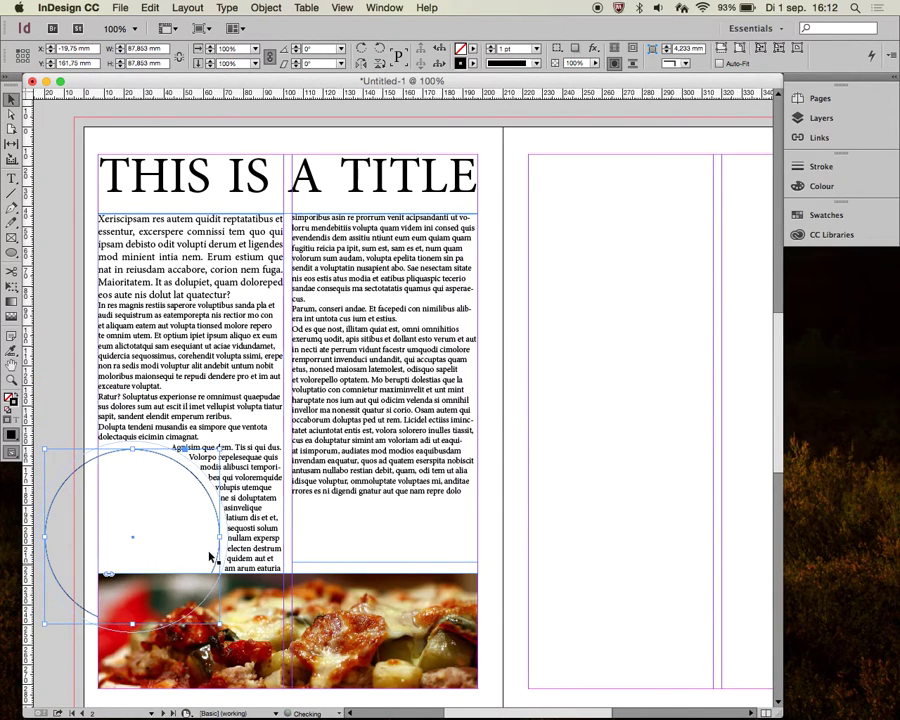
key("super+v")
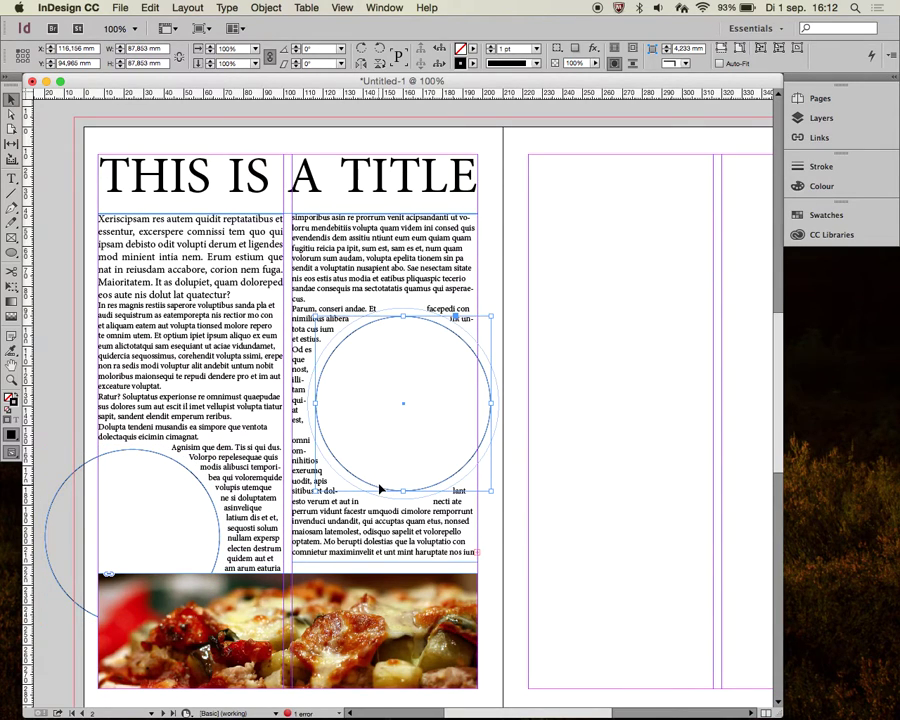
left_click_drag(380, 488, 475, 388)
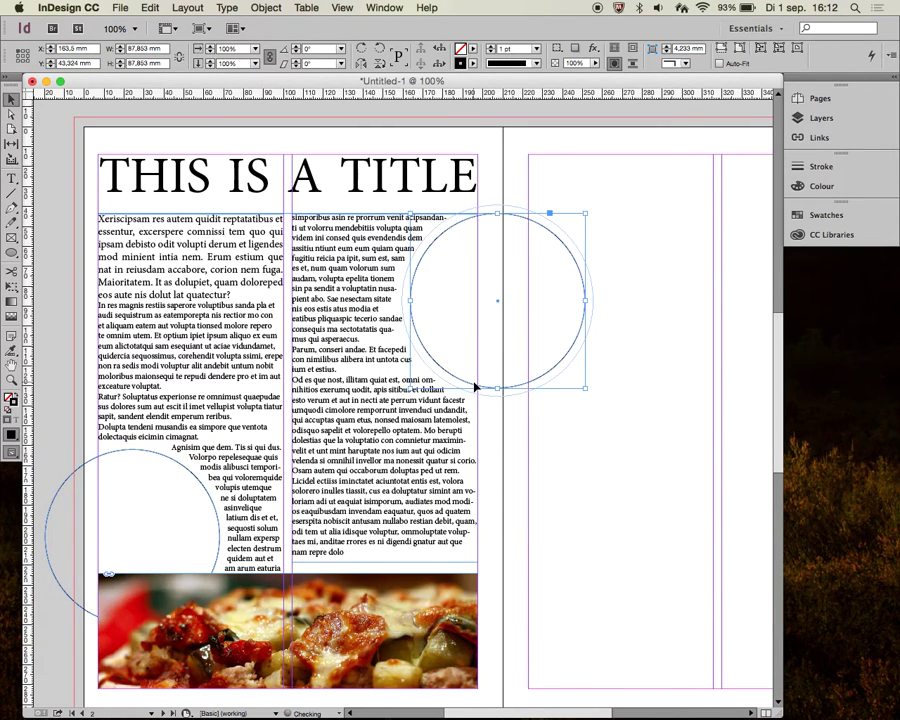
Shorten the left column's text frame so it clears the photo
left_click(142, 403)
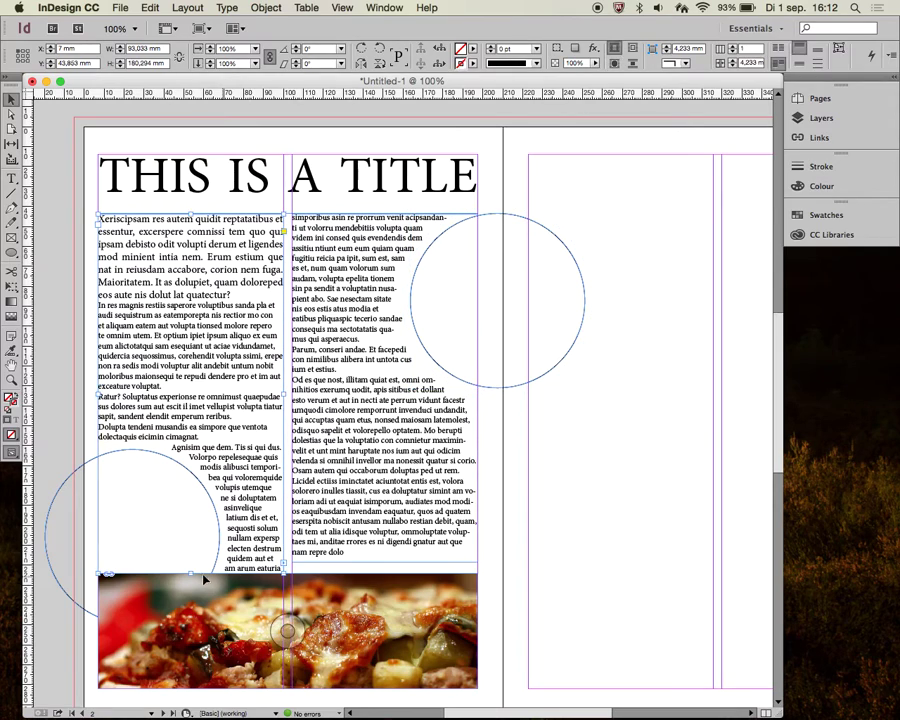
mouse_move(192, 571)
left_mouse_down()
mouse_move(194, 580)
mouse_move(190, 562)
left_mouse_up()
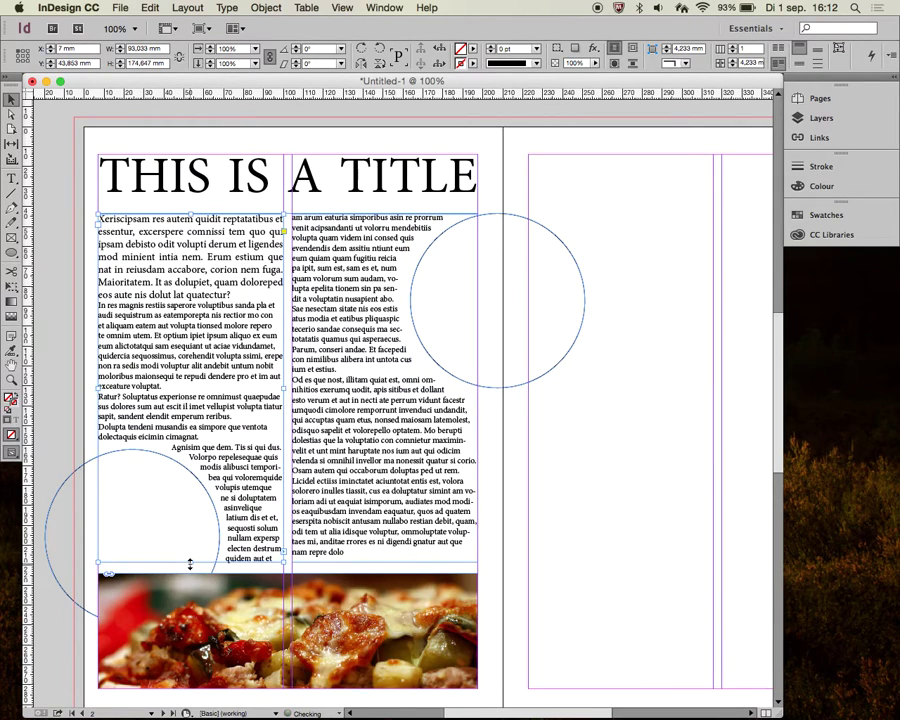
left_click(527, 549)
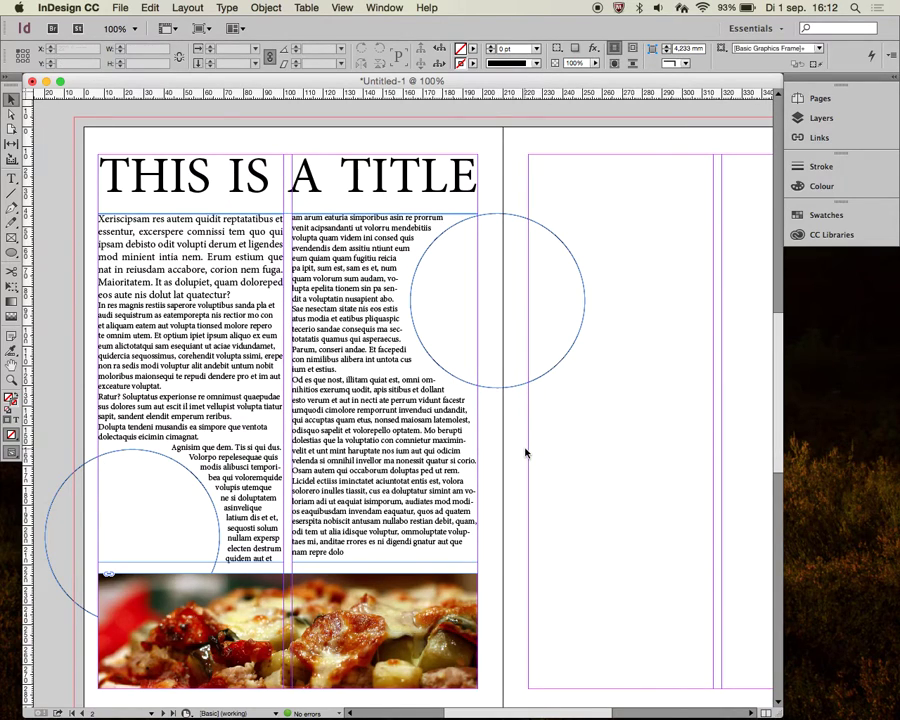
key("w")
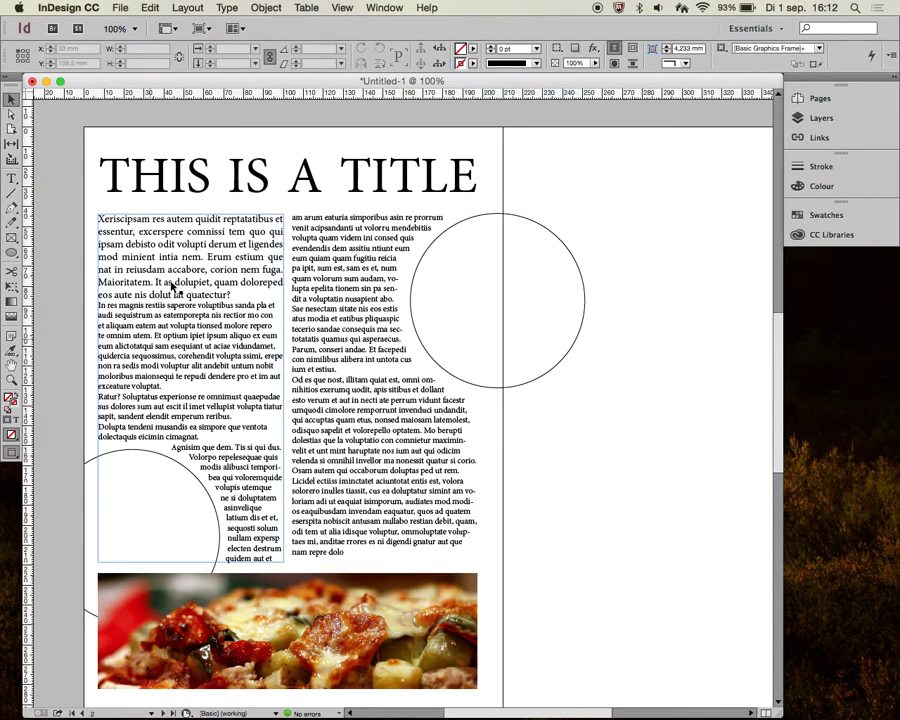
key("w")
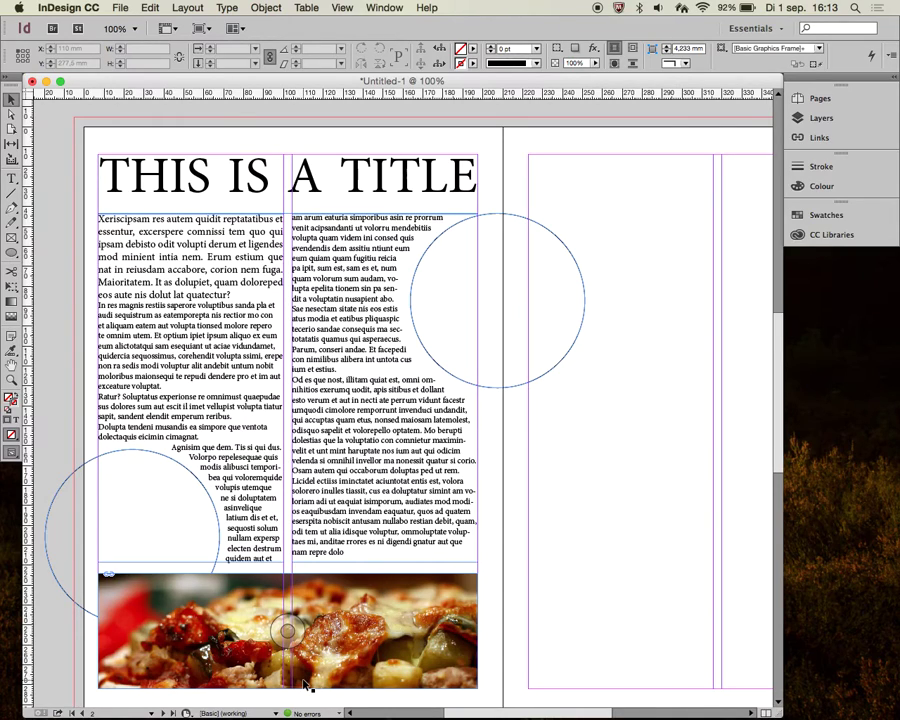
Open File > Package to show the summary of fonts, links and inks
left_click(122, 7)
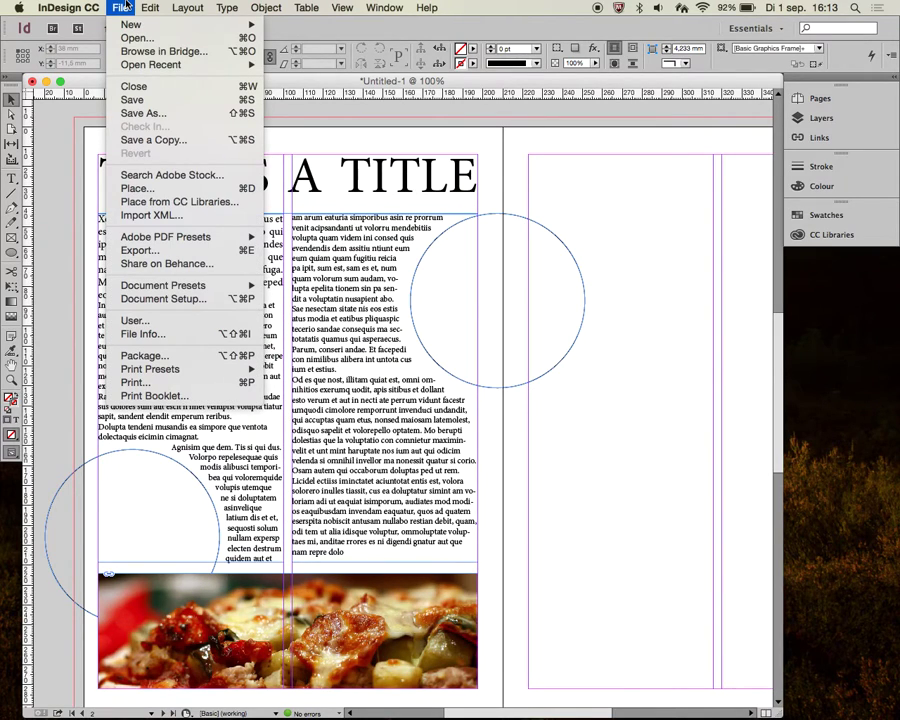
left_click(177, 361)
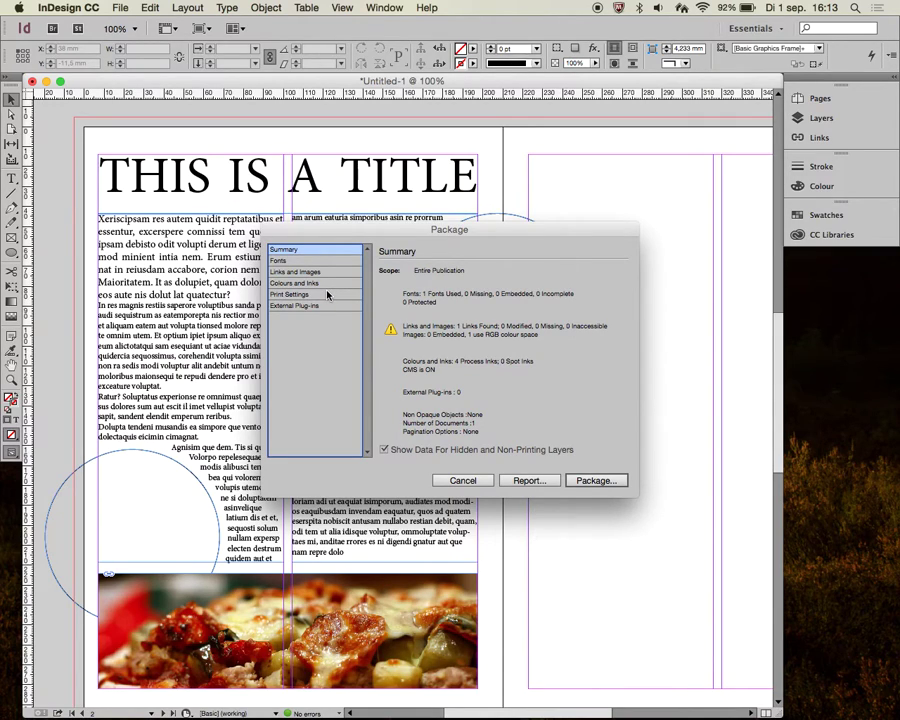
Save the document as 'Pizza 2' before packaging
left_click(596, 481)
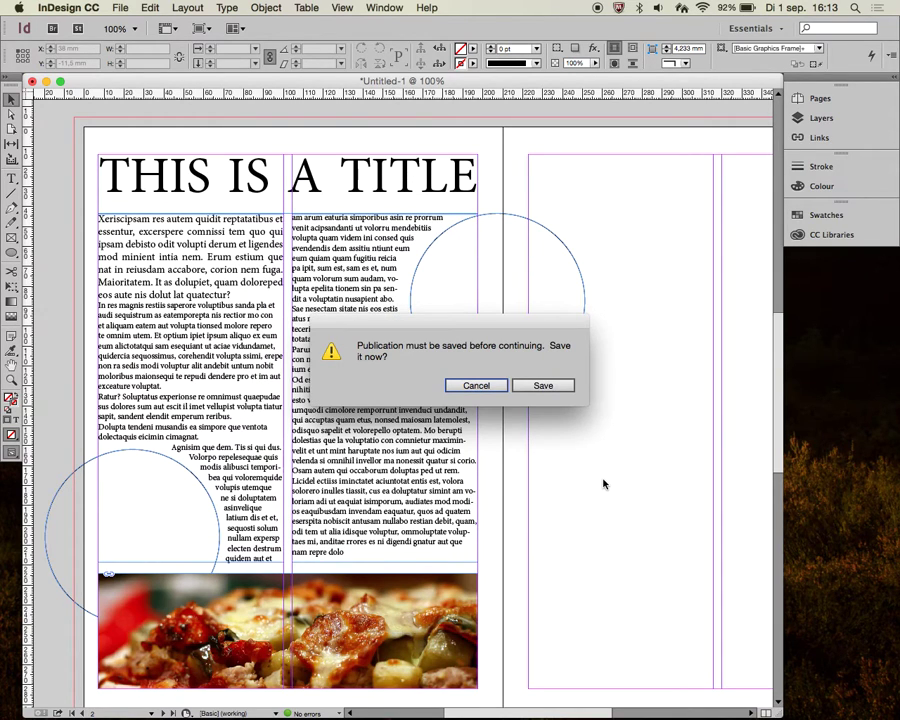
left_click(543, 386)
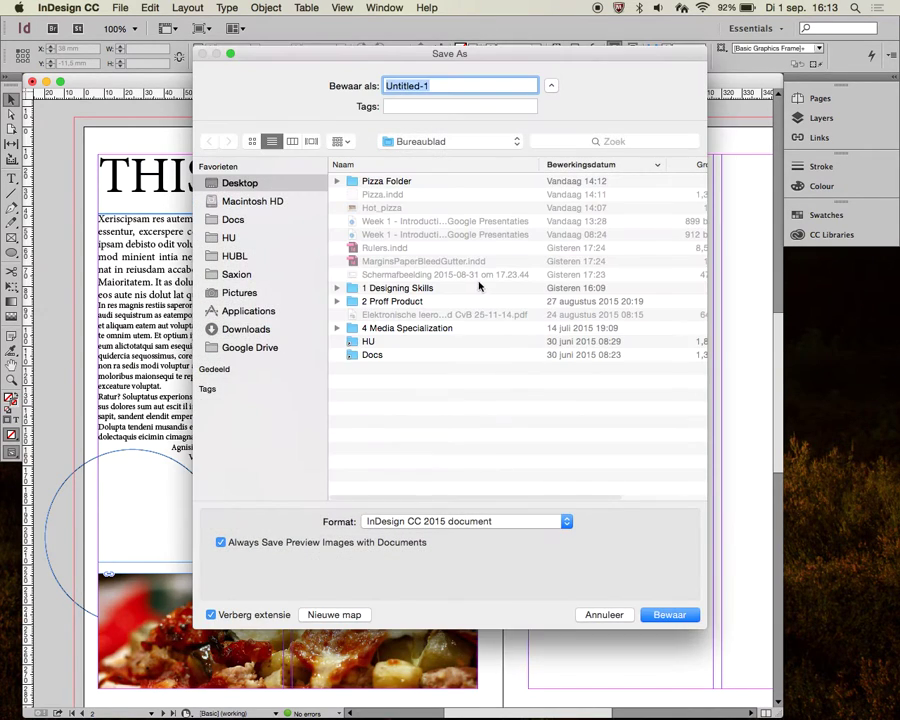
type("Pi")
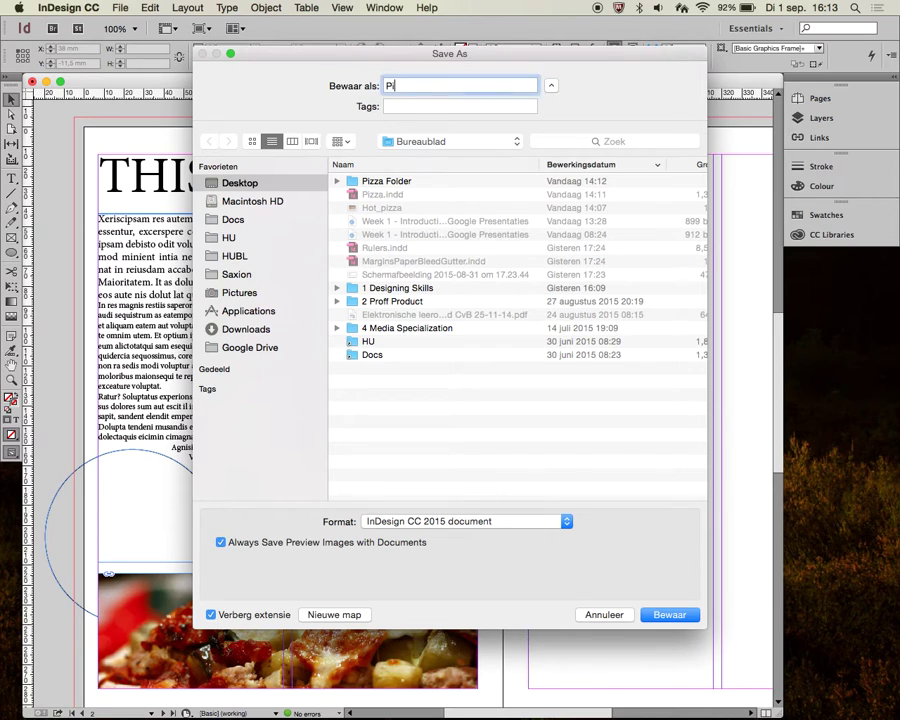
type("zza 2")
key("Return")
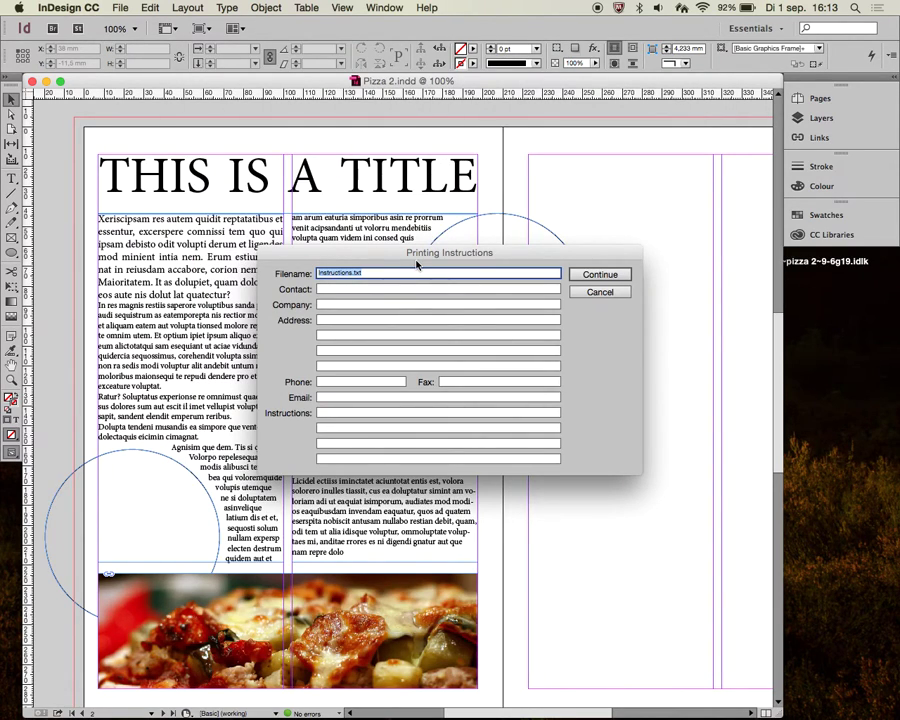
Package it into the Pizza 2 Folder with IDML and PDF, accepting the font warning
left_click(597, 274)
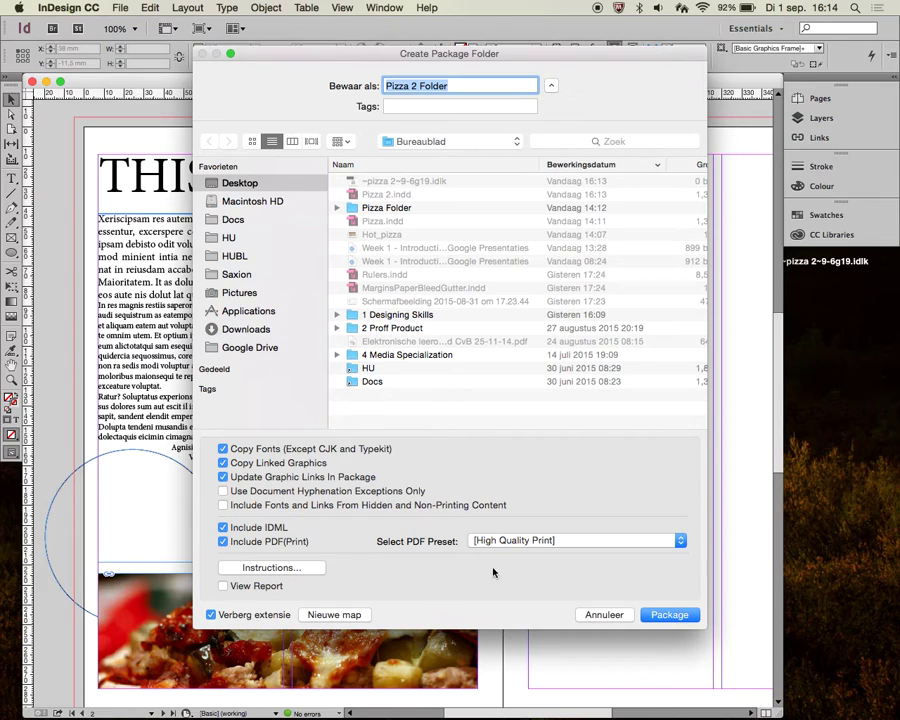
left_click(662, 614)
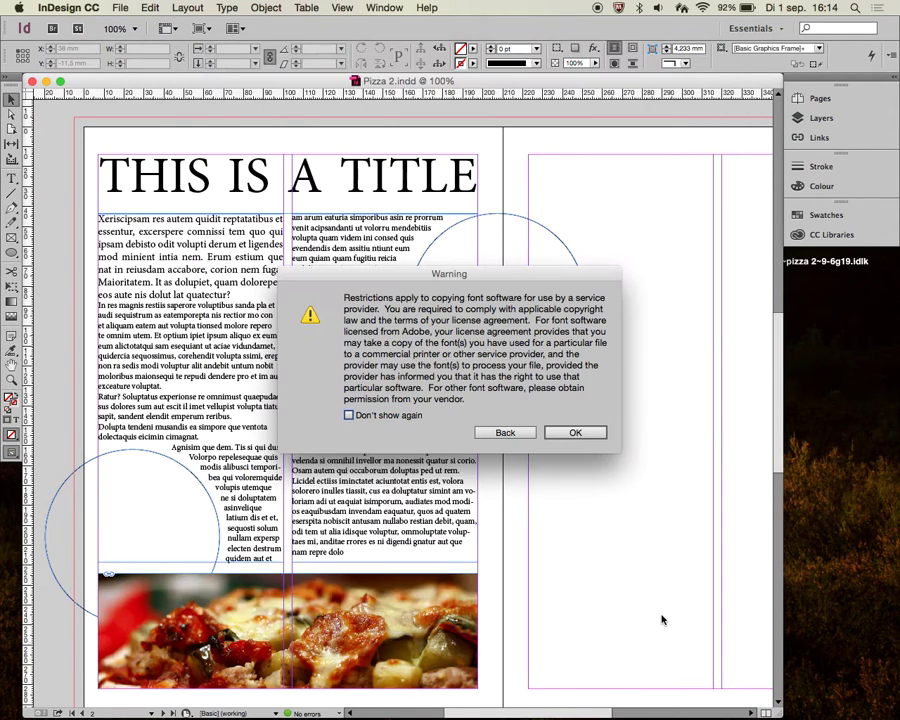
left_click(576, 432)
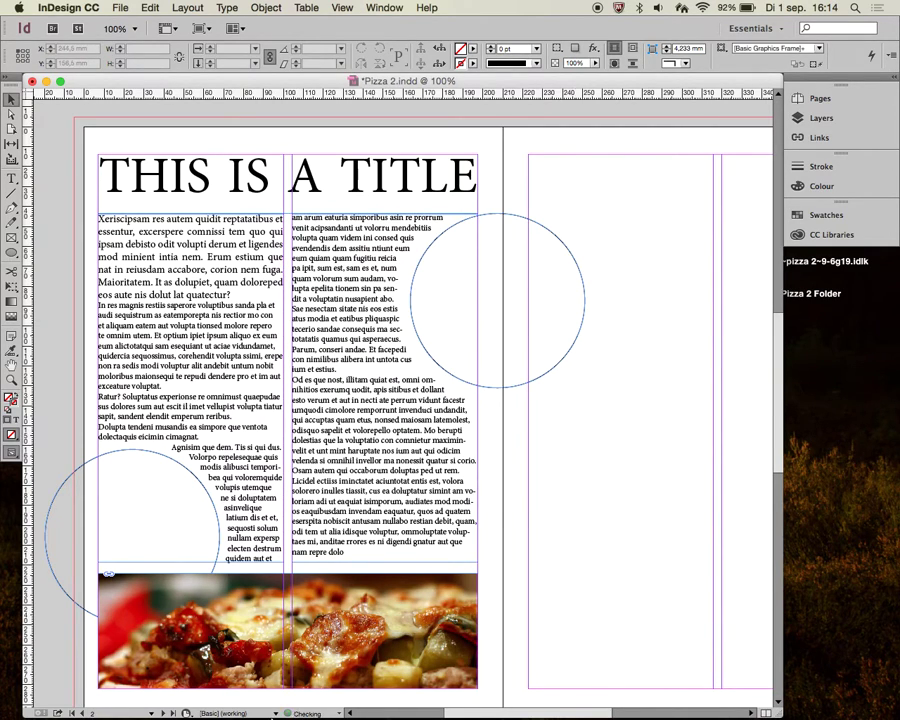
Open the Pizza 2 Folder on the Desktop in Finder
mouse_move(270, 702)
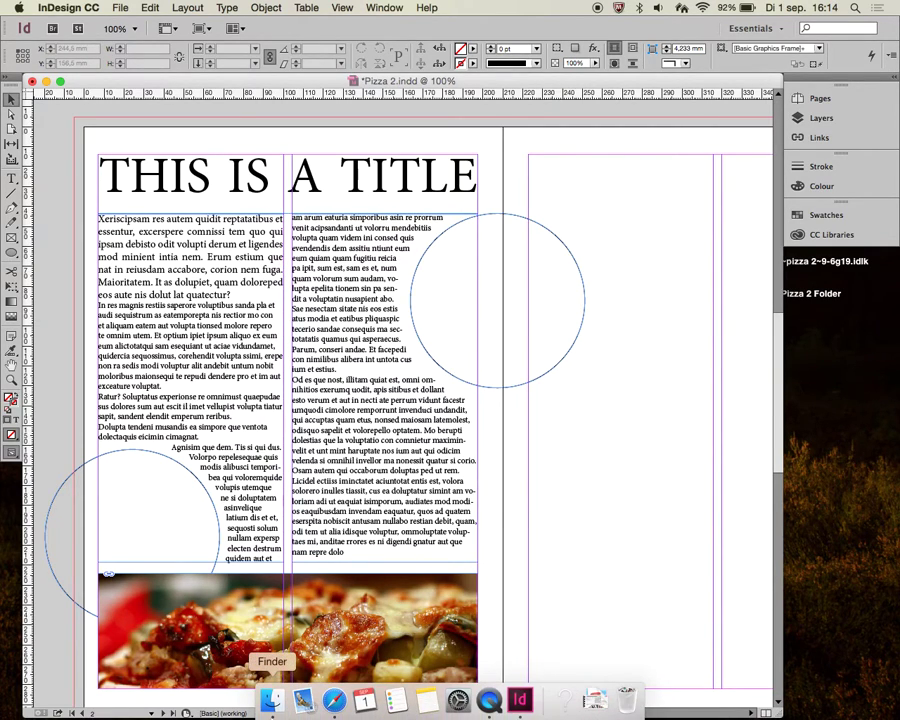
left_click(271, 703)
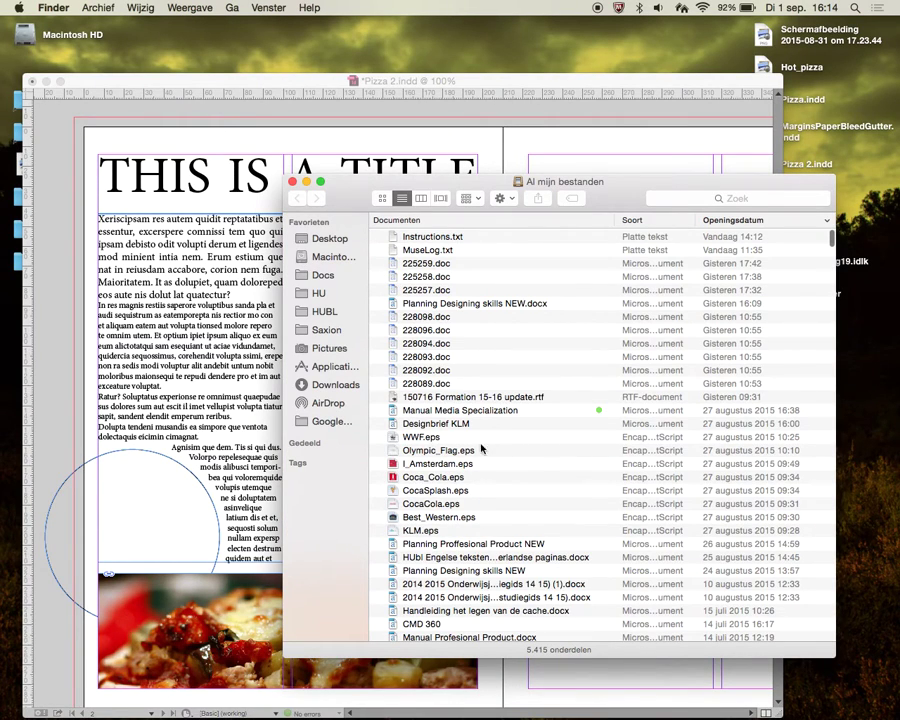
left_click(330, 239)
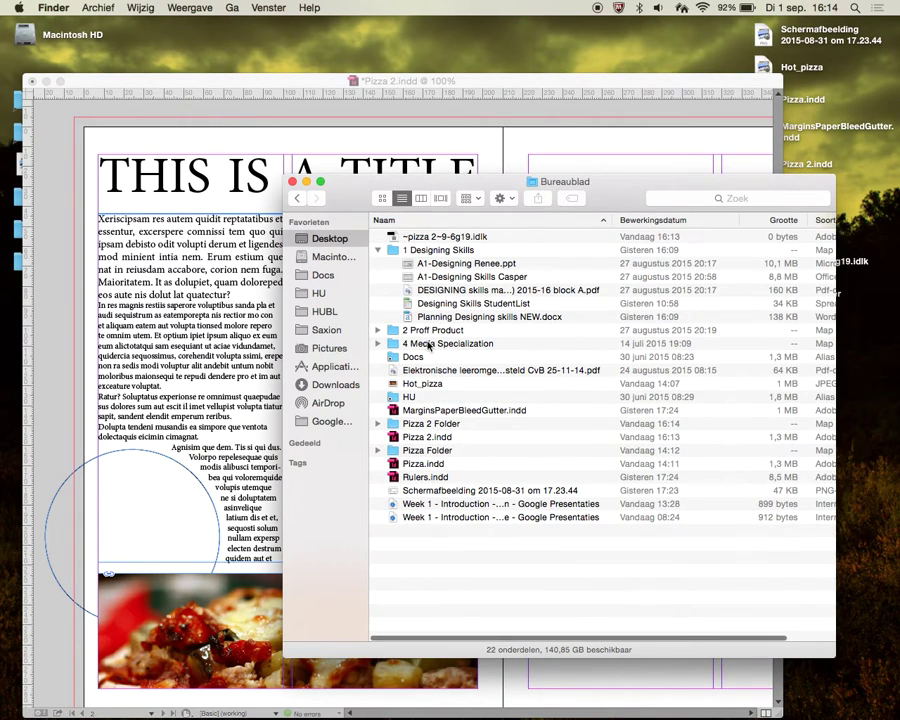
left_click(432, 425)
double_click(432, 425)
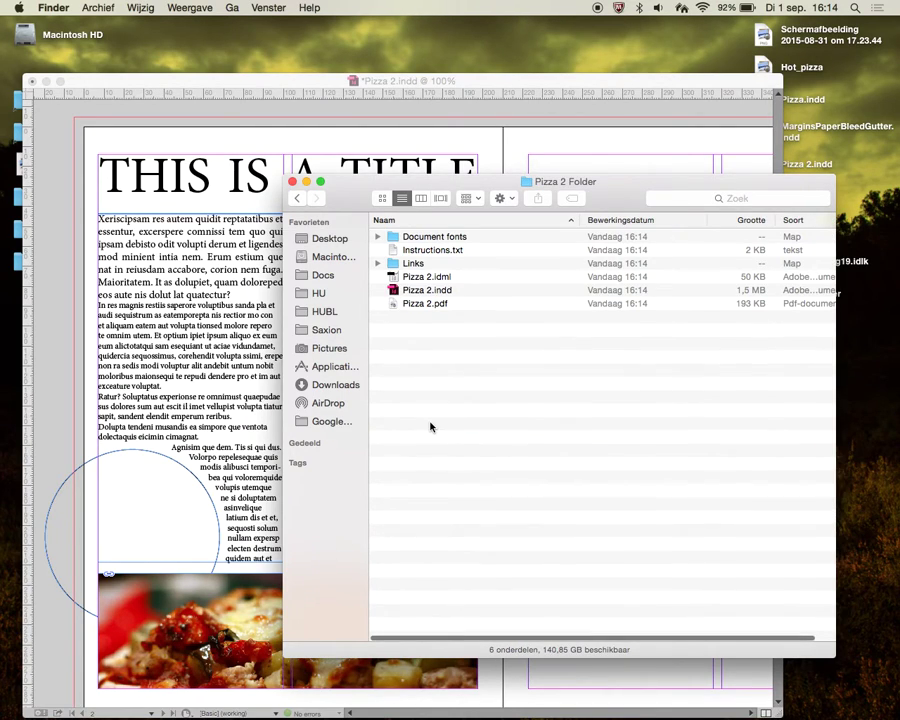
Preview Pizza 2.pdf in Quick Look to check the title spread
left_click(428, 303)
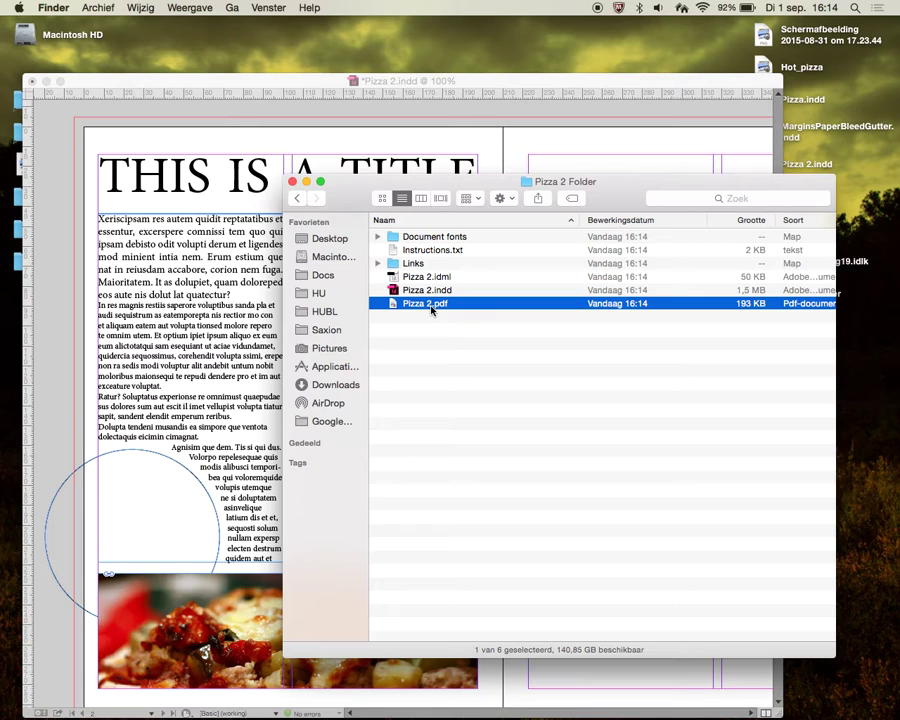
key("space")
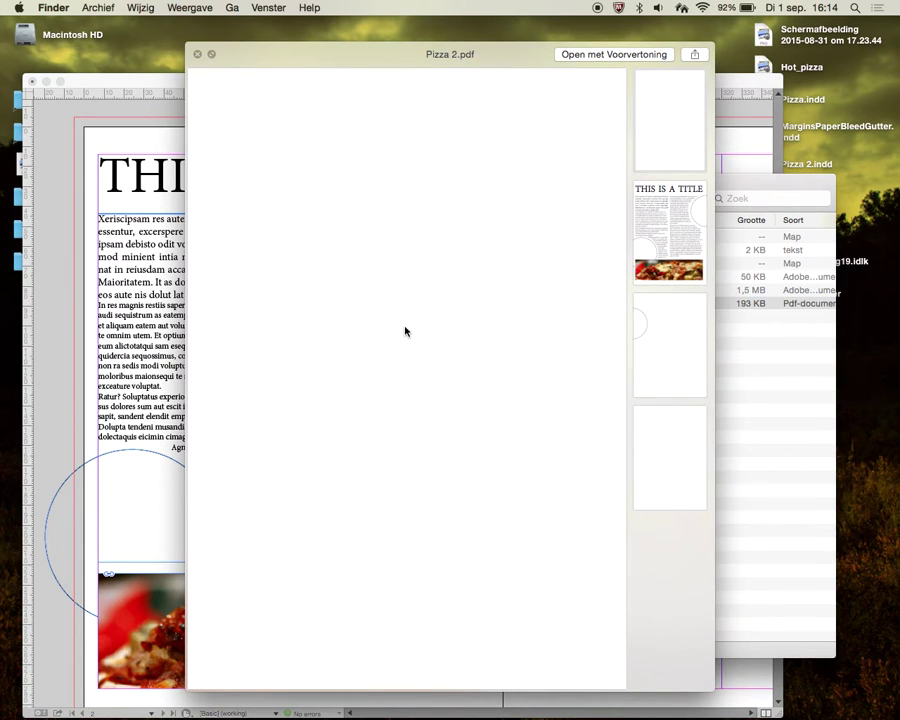
scroll(525, 382, "down", 5)
scroll(525, 382, "down", 5)
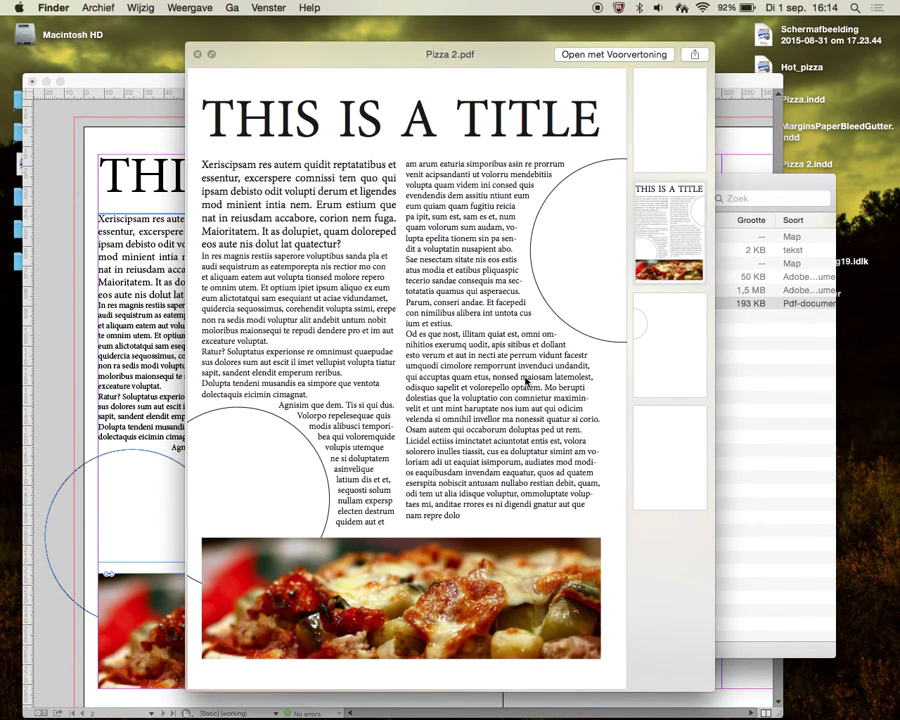
scroll(525, 382, "down", 10)
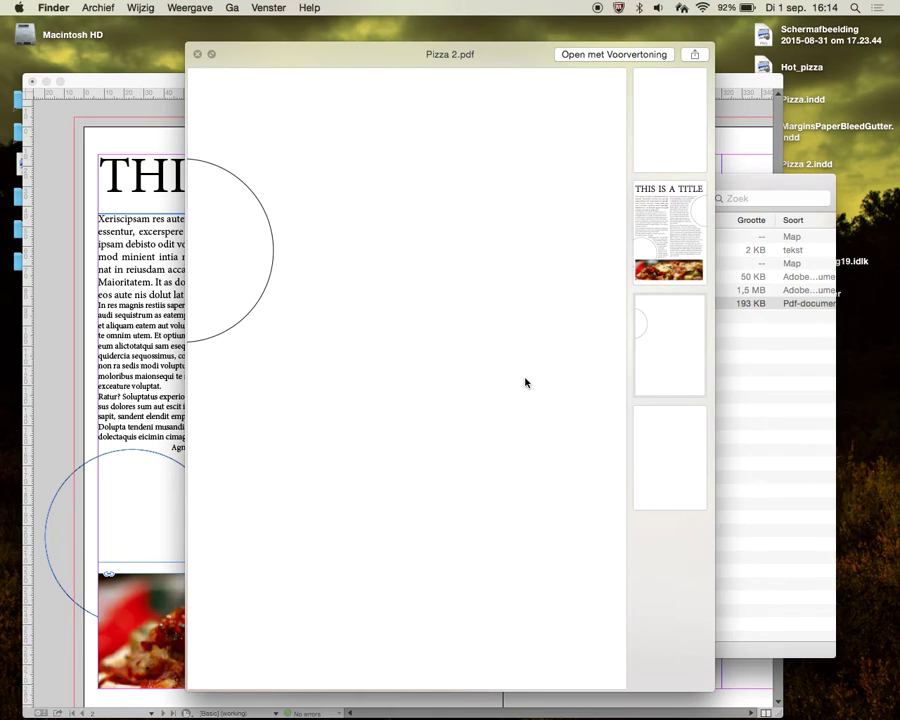
scroll(525, 382, "down", 5)
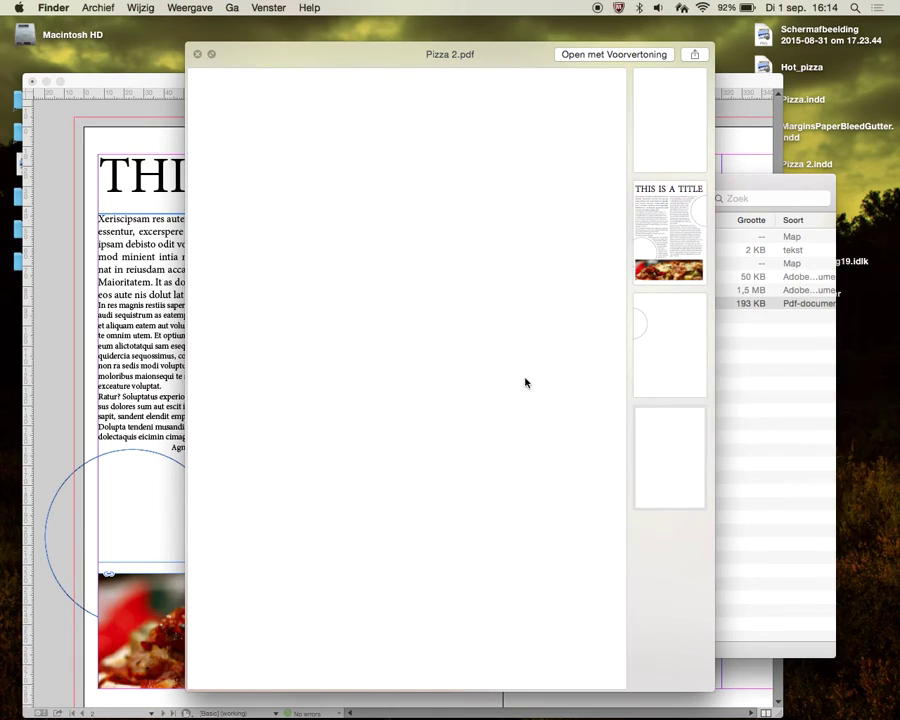
scroll(525, 382, "up", 15)
Expand Links and Document fonts to show Hot_pizza and MinionPro-Regular.otf
key("space")
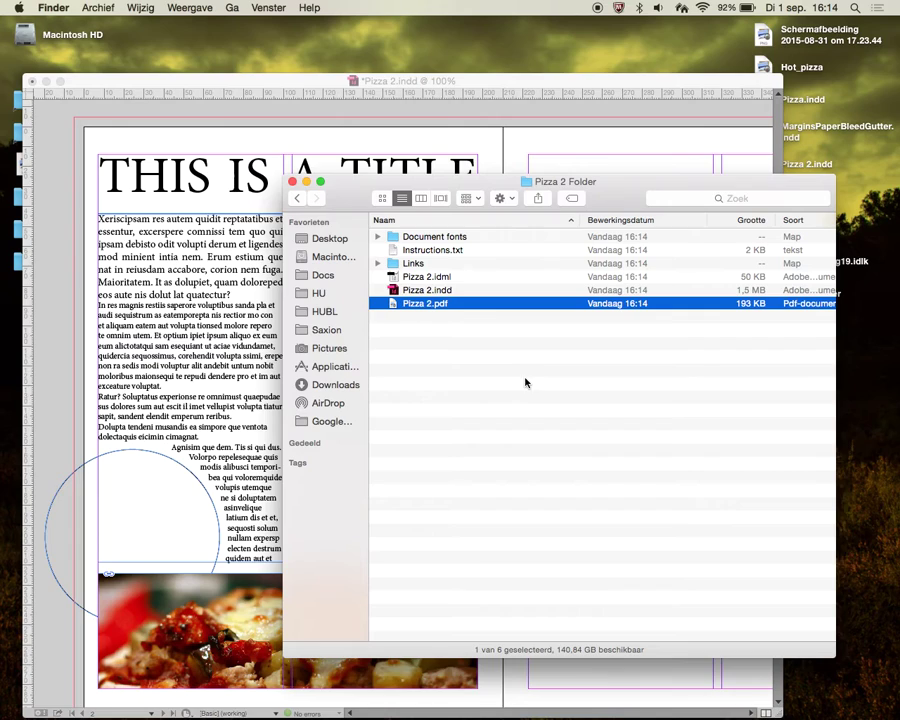
left_click(444, 291)
left_click(443, 280)
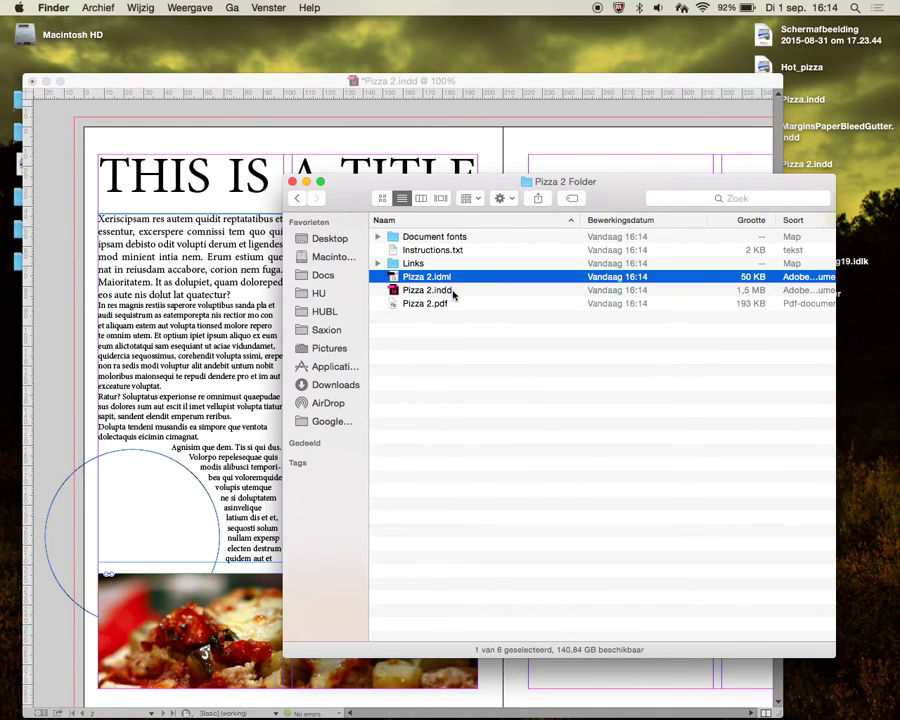
left_click(453, 291)
left_click(378, 263)
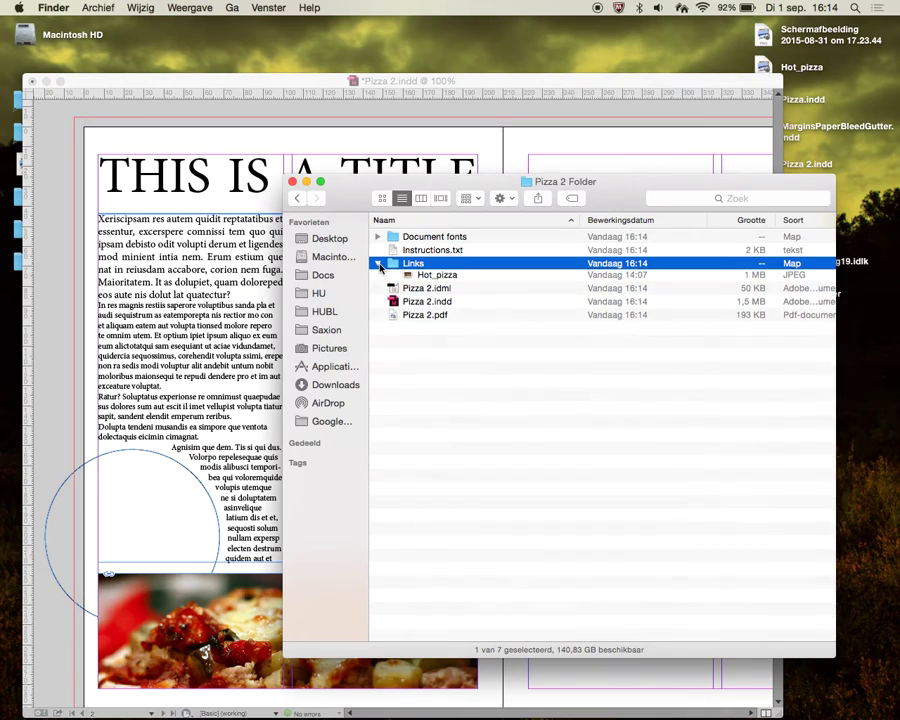
left_click(430, 278)
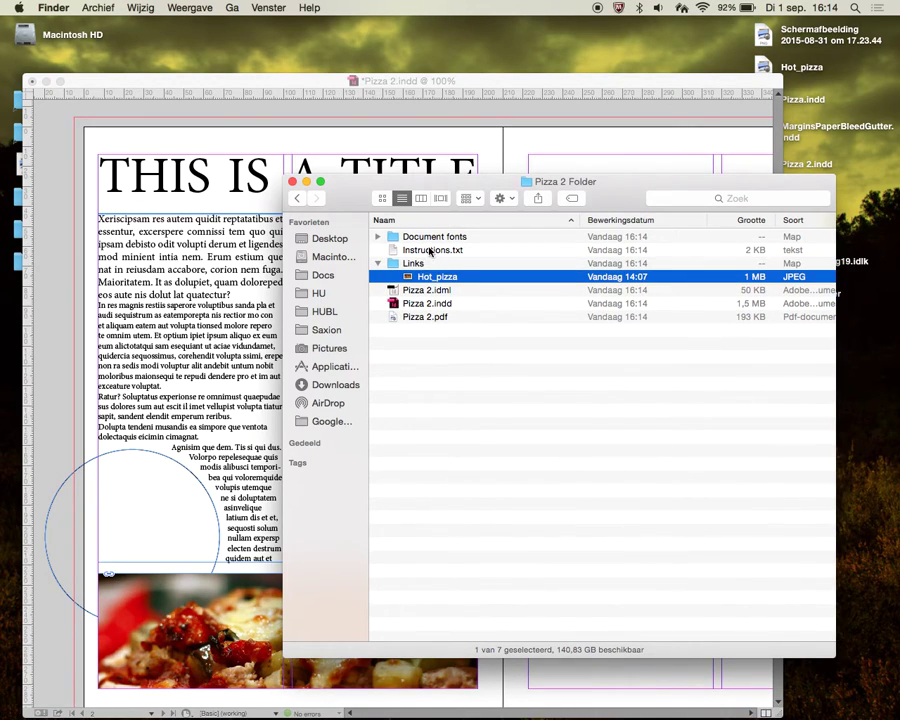
left_click(380, 237)
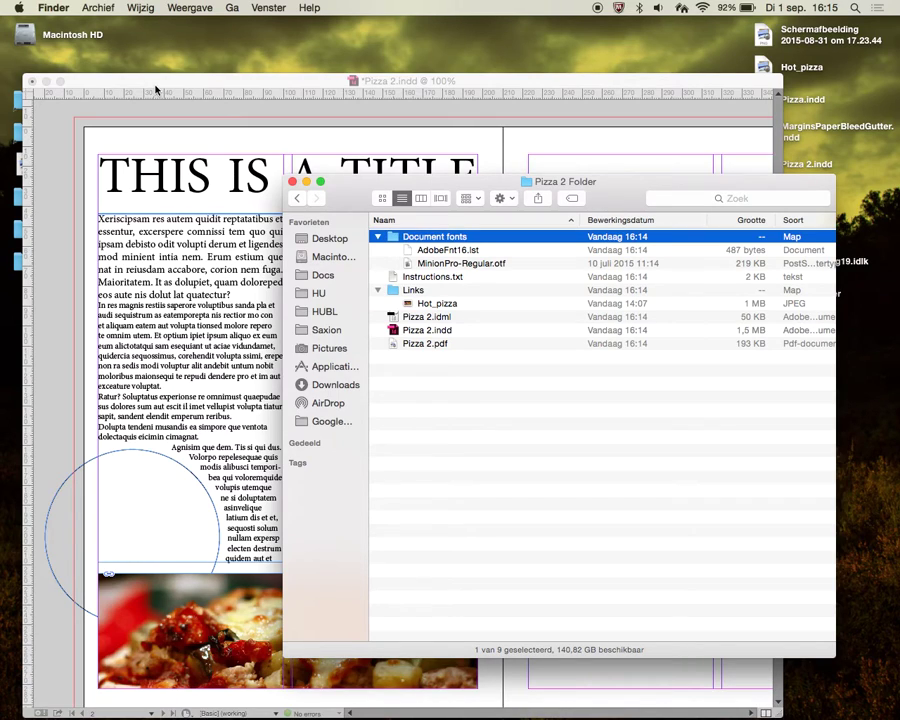
Return to InDesign and open the New Document dialog with Cmd+N
left_click(88, 84)
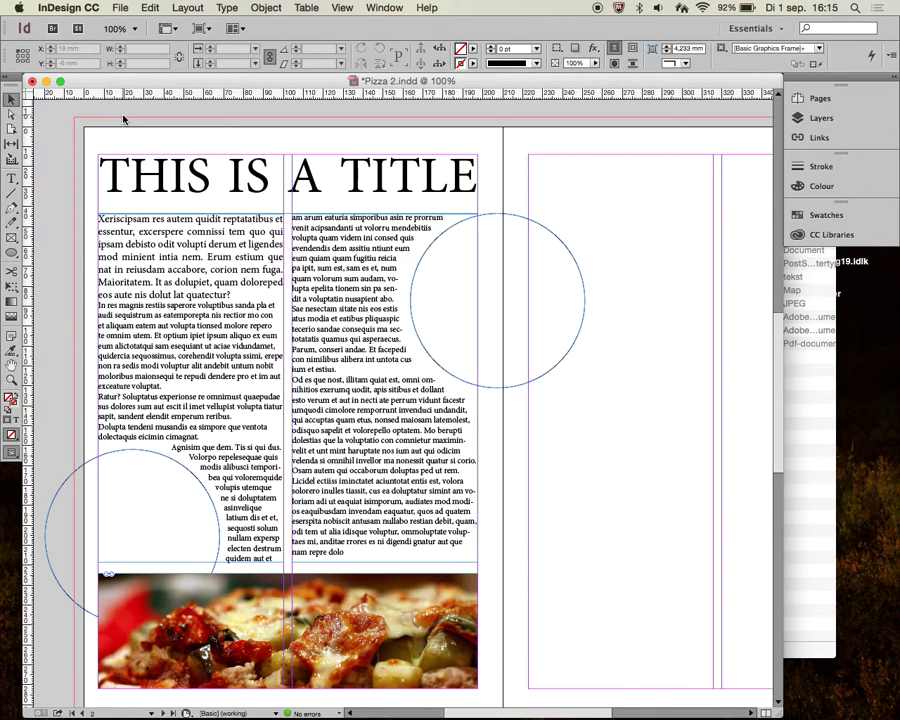
key("super+n")
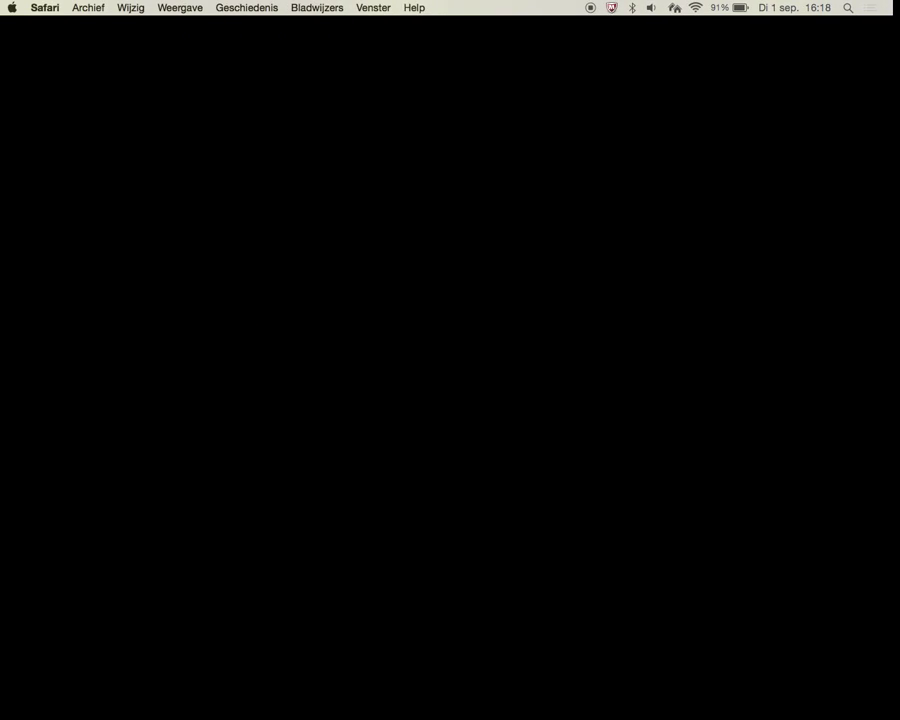
key("ctrl+Left")
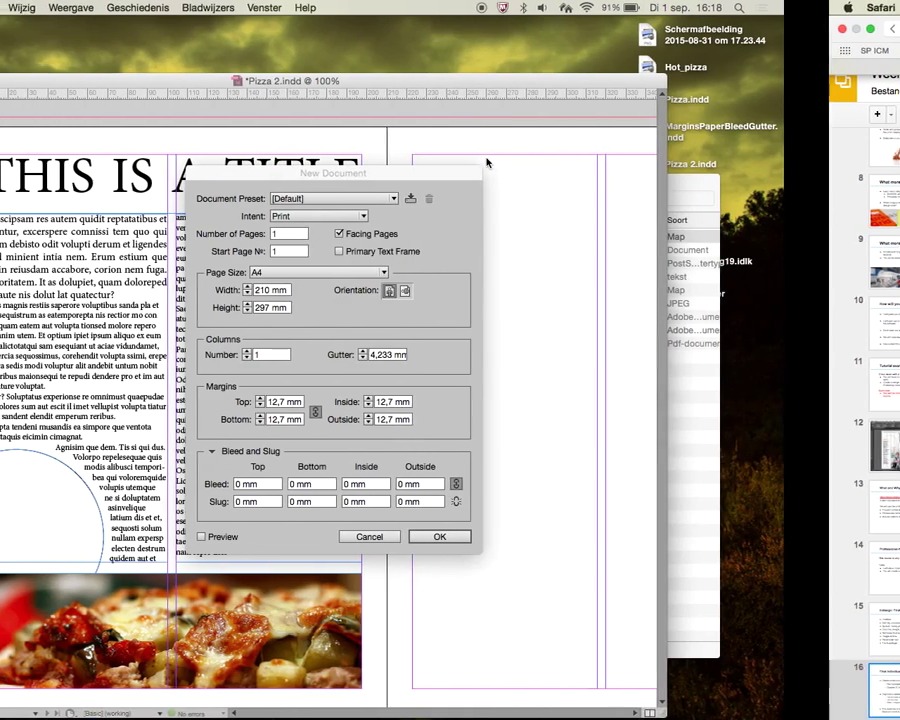